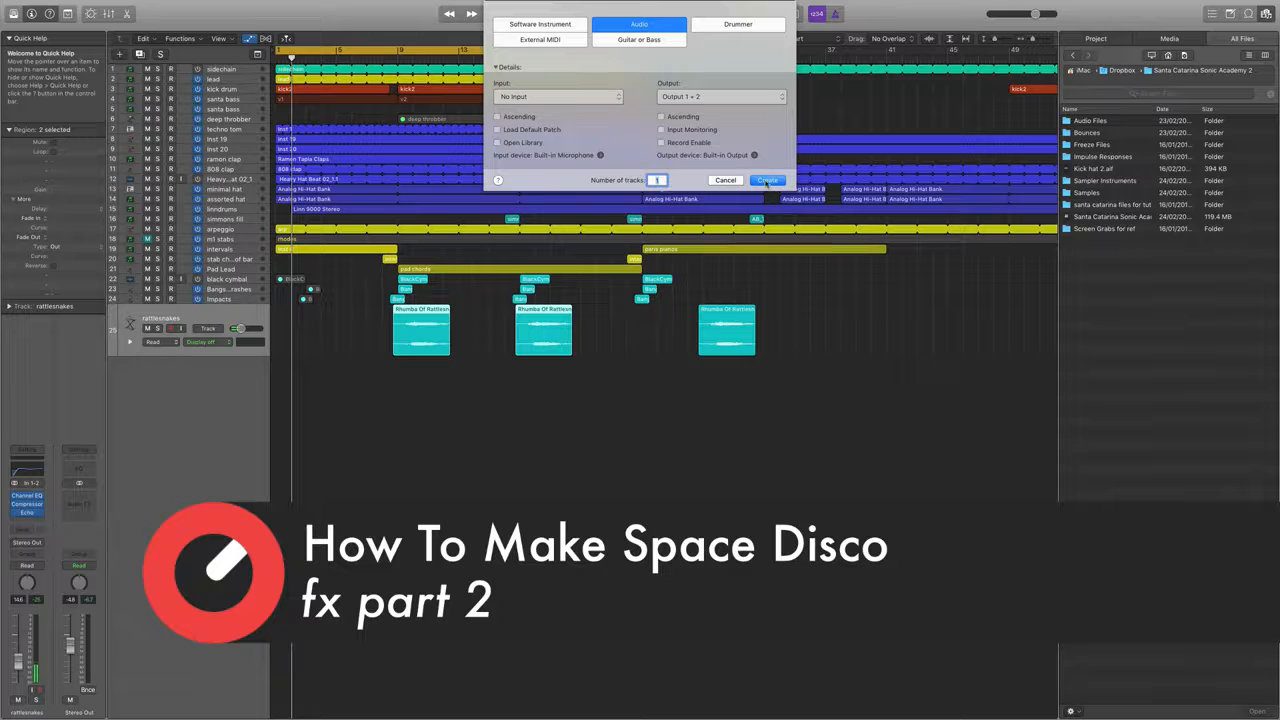
Create one new audio track and place the Vocal Noise audio file on it at bar 1.
click(767, 182)
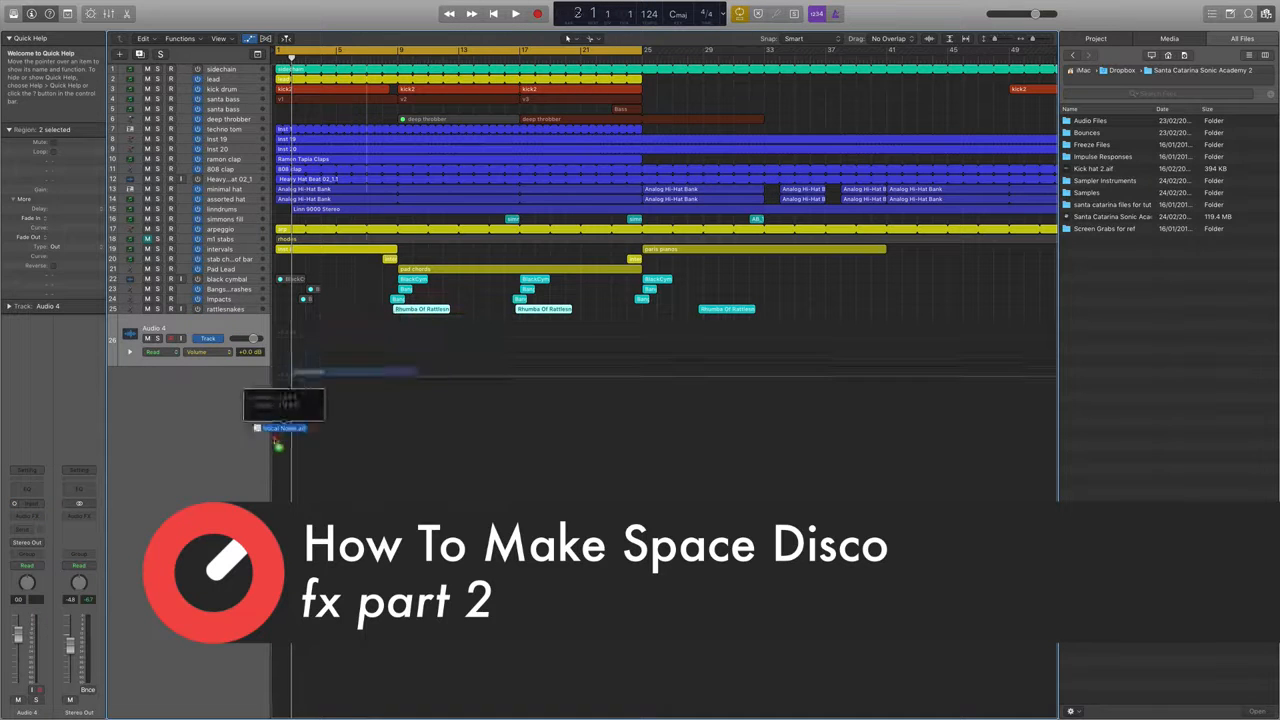
drag(274, 438, 281, 353)
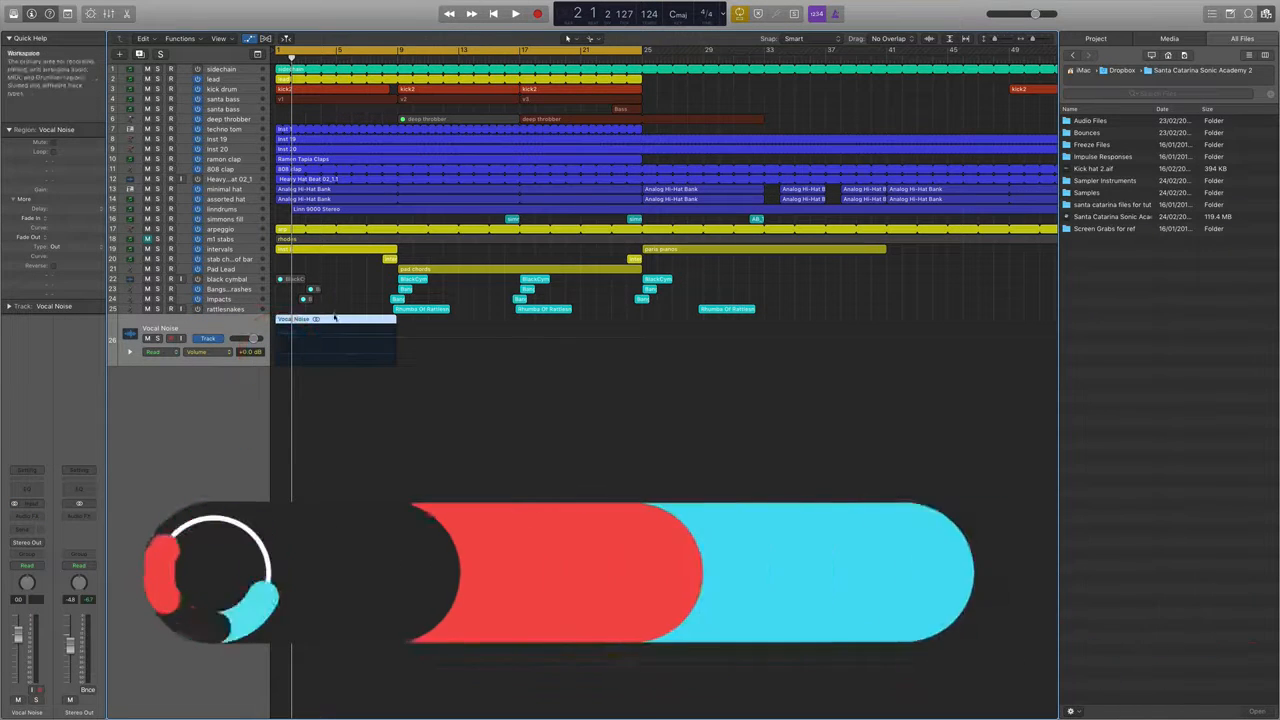
key(super+Down)
key(super+Down)
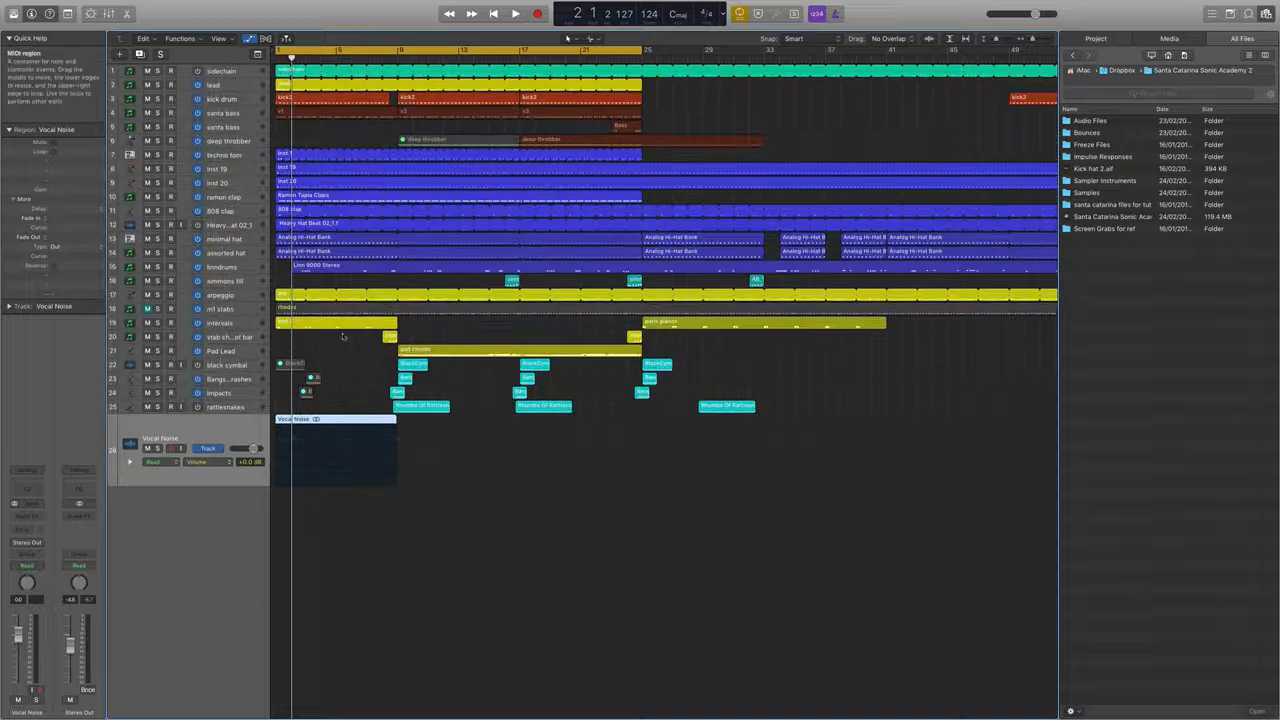
Open the Vocal Noise region's audio file in the File editor and normalize it.
double_click(280, 424)
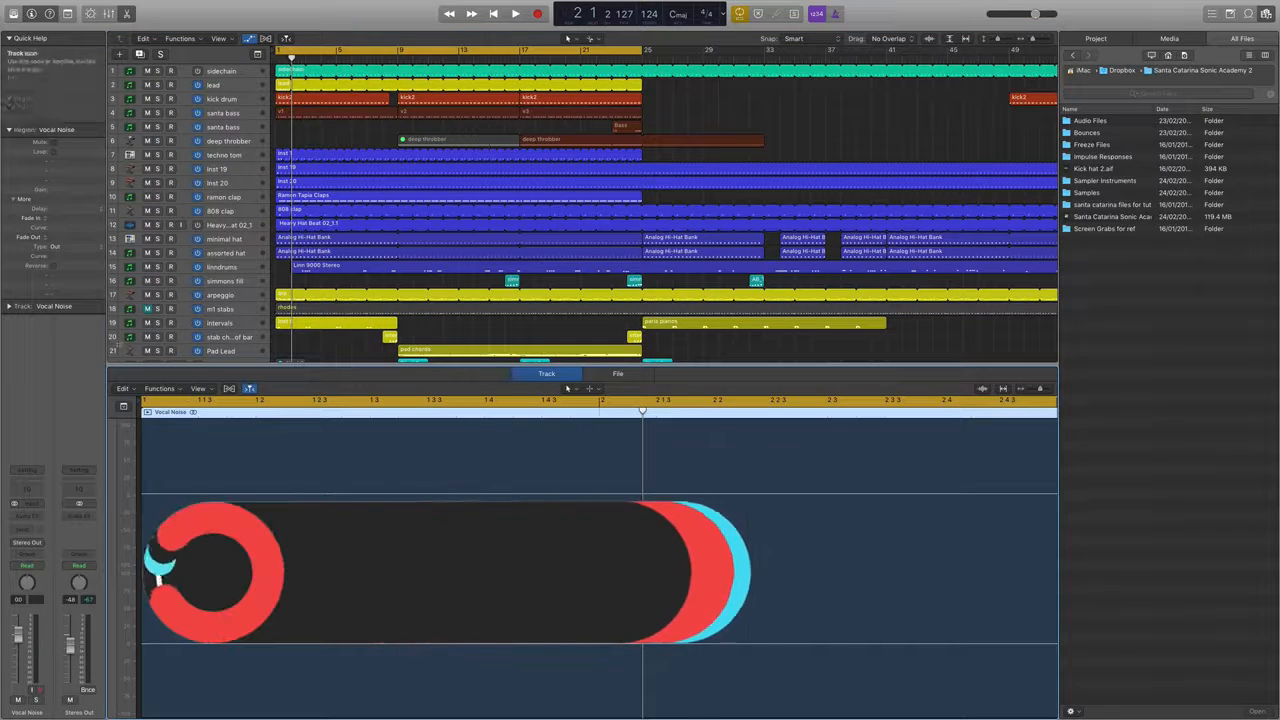
click(160, 388)
click(203, 388)
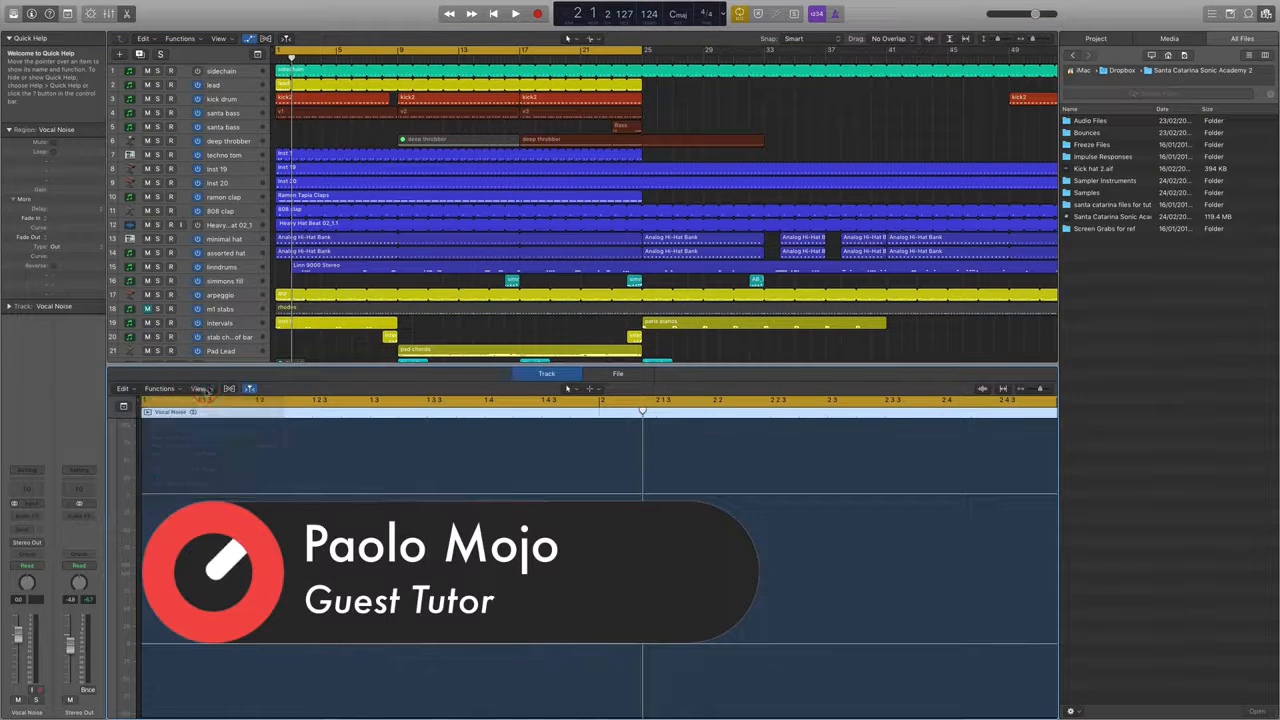
click(205, 388)
click(217, 365)
click(618, 373)
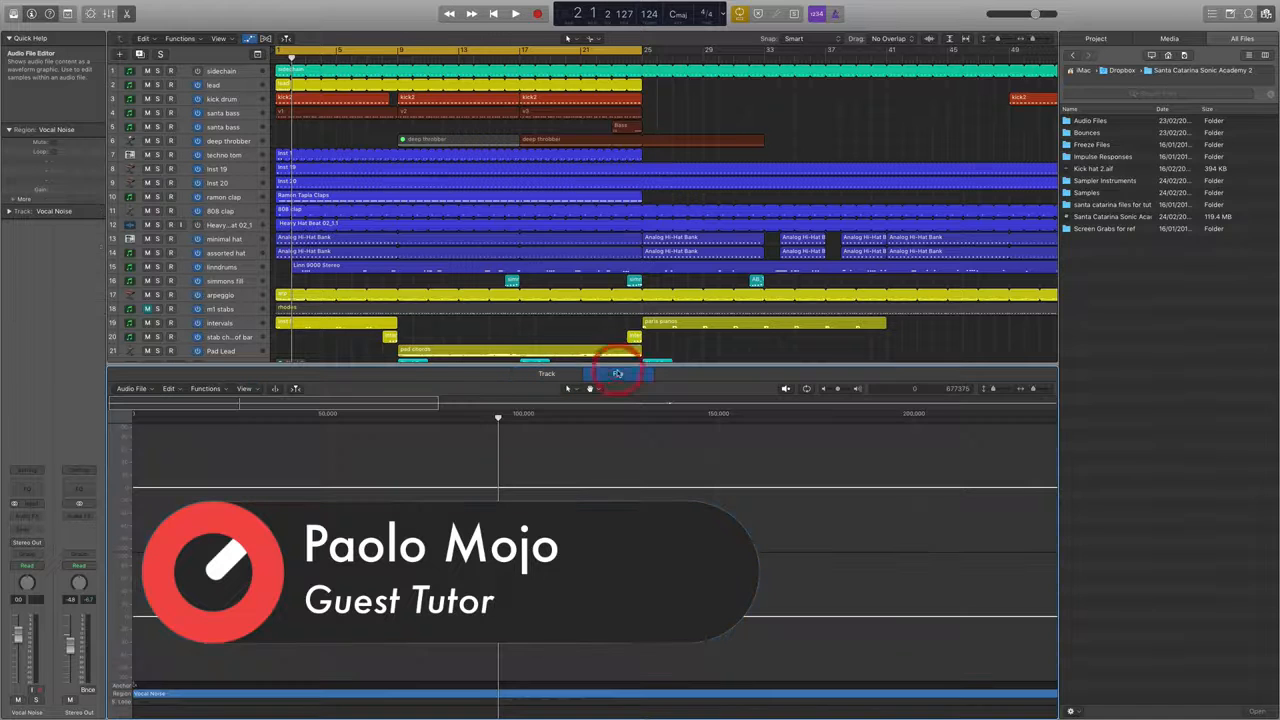
click(203, 388)
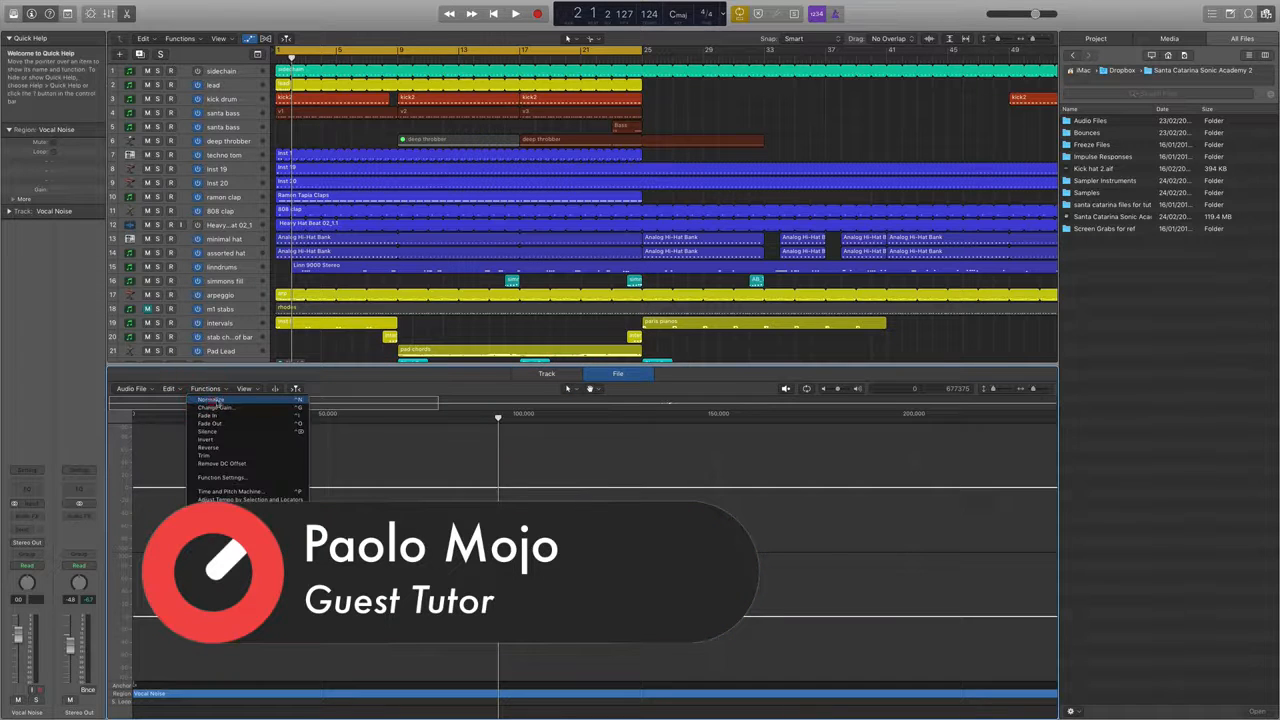
click(217, 401)
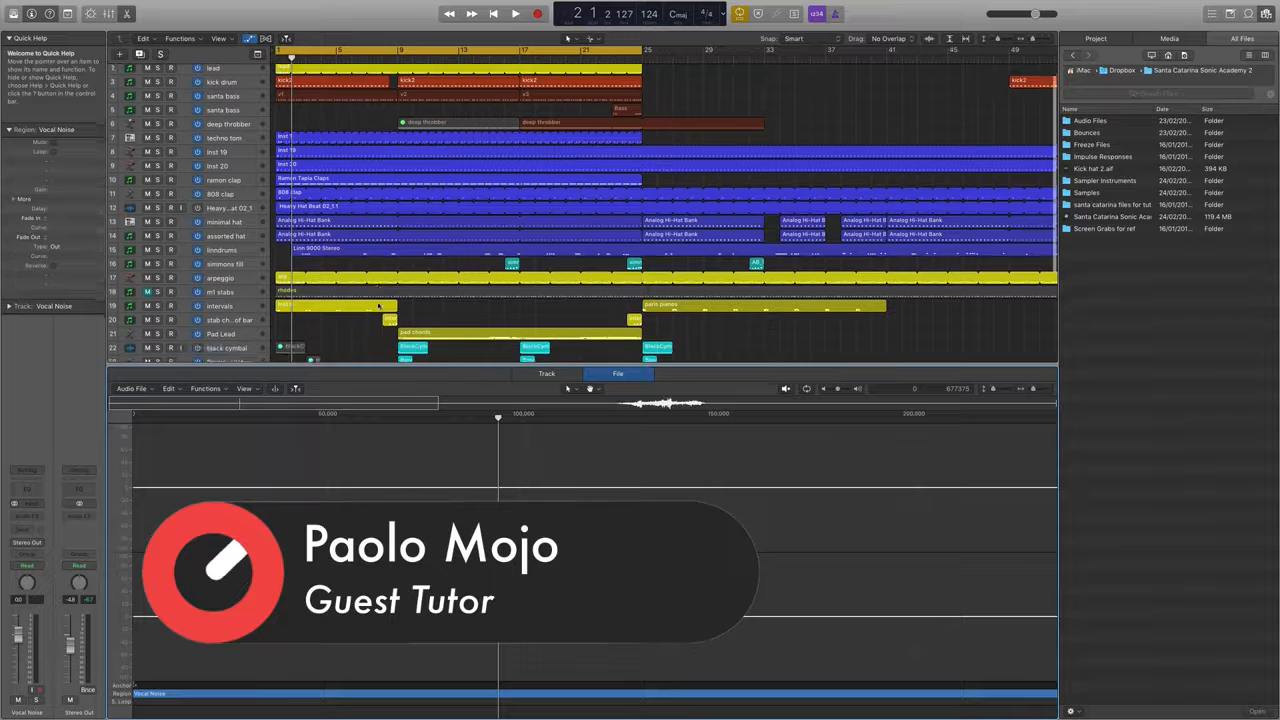
Play the song from the start with the cycle range over the Vocal Noise region and set its track volume to -12.2 dB.
scroll(377, 307, down, 5)
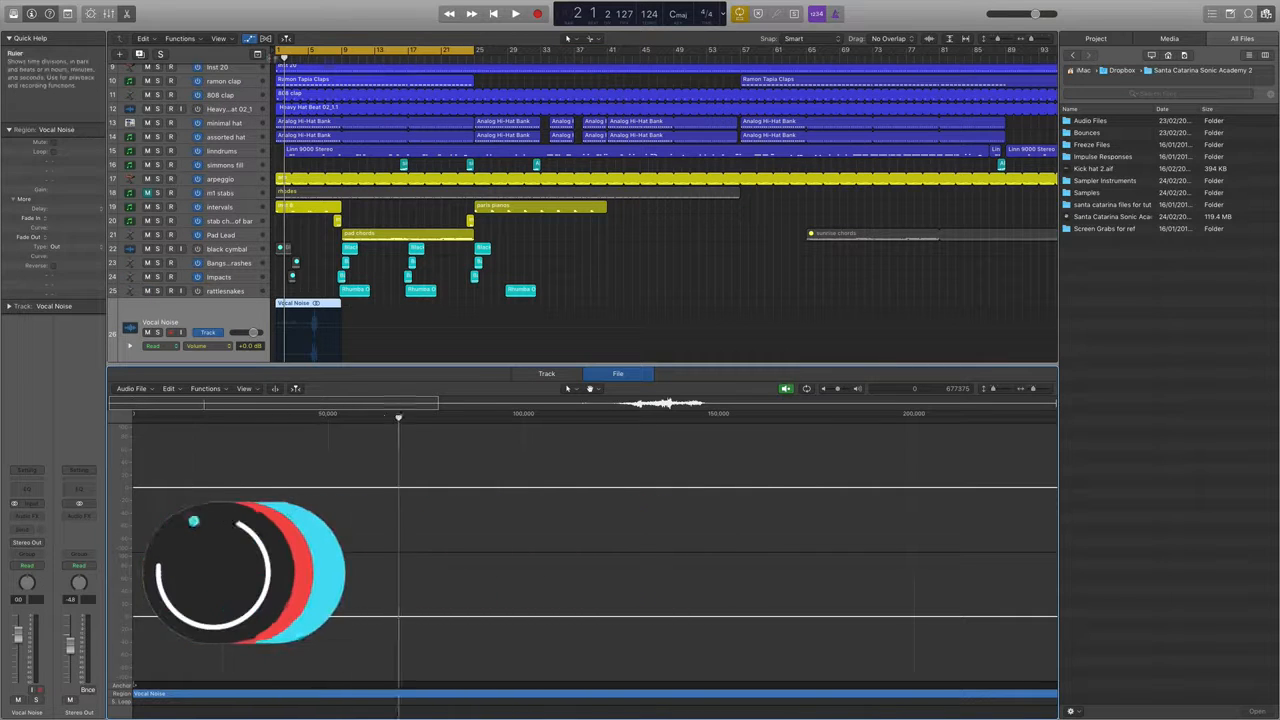
double_click(271, 51)
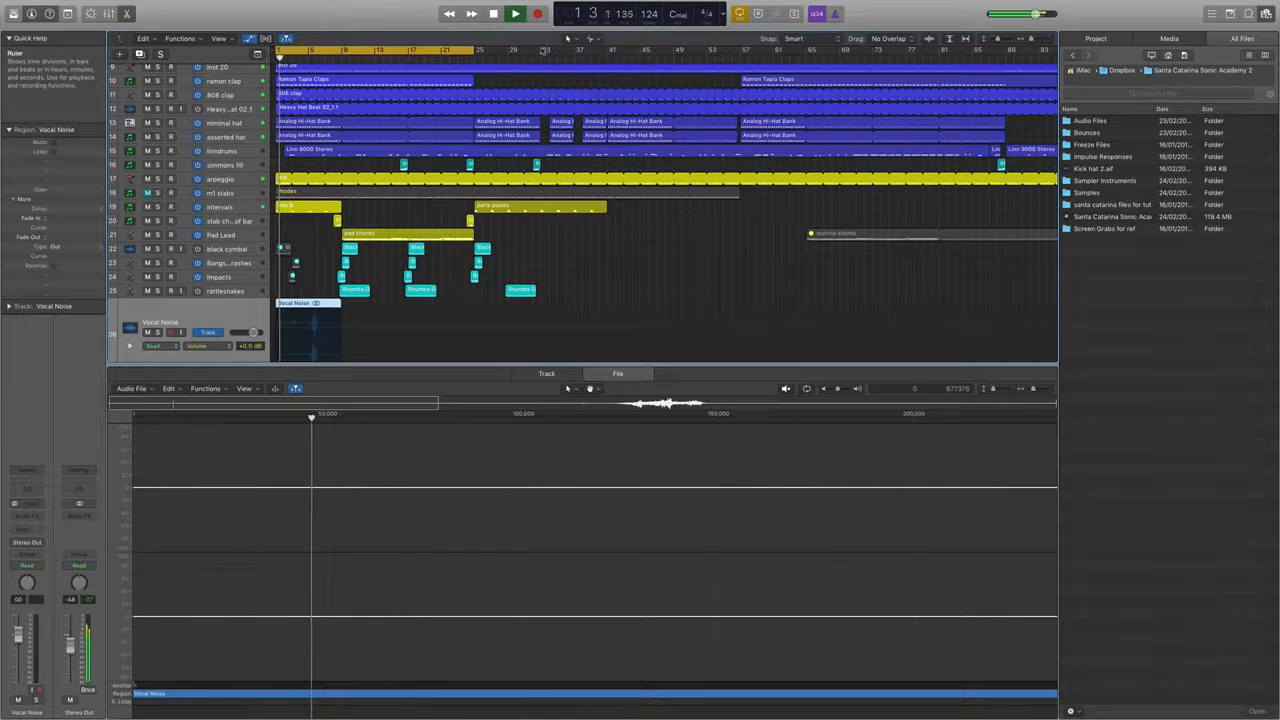
drag(468, 50, 310, 112)
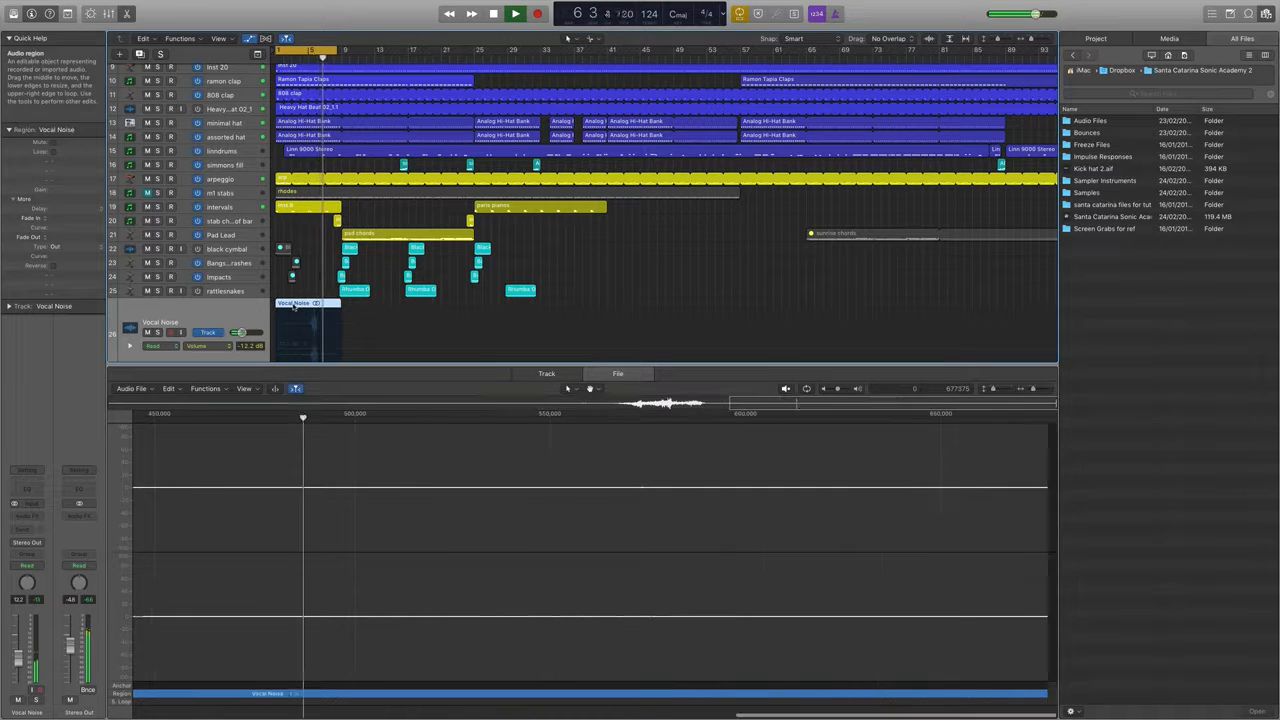
Move the Vocal Noise region to start at bar 5 and audition it with the cycle range set to bars 5 to 13.
drag(296, 304, 328, 304)
click(328, 53)
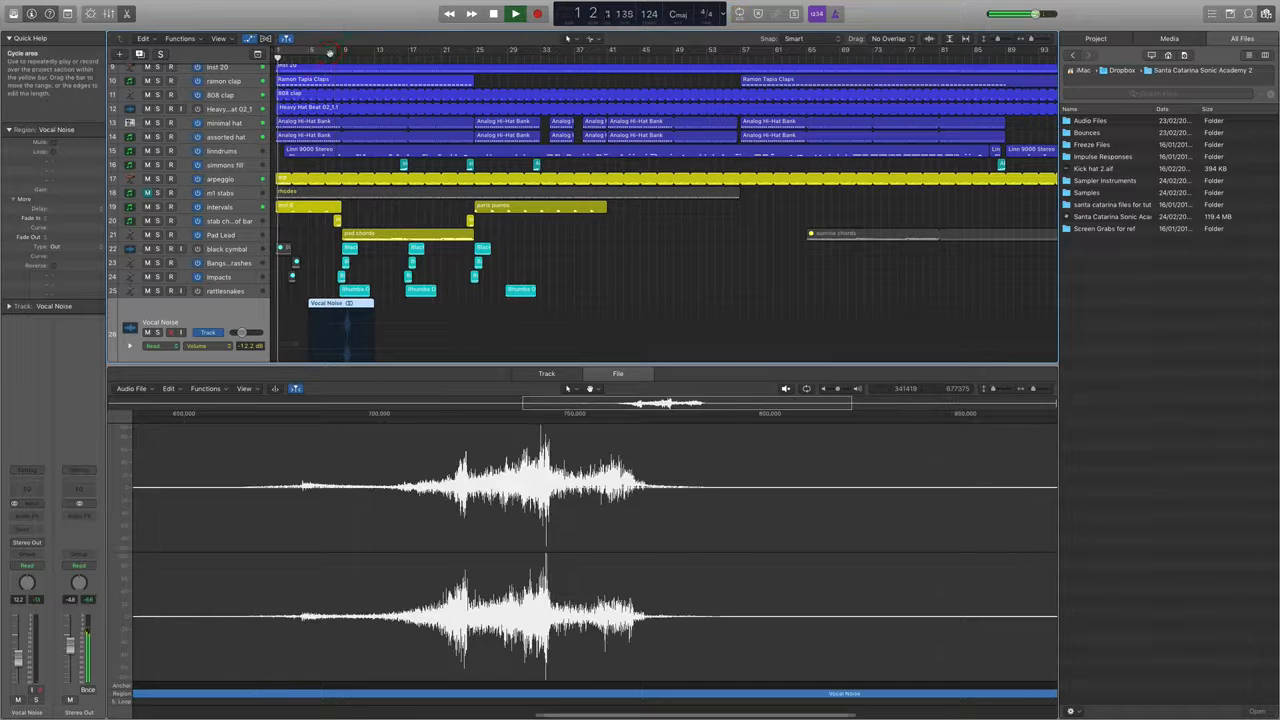
scroll(363, 332, up, 5)
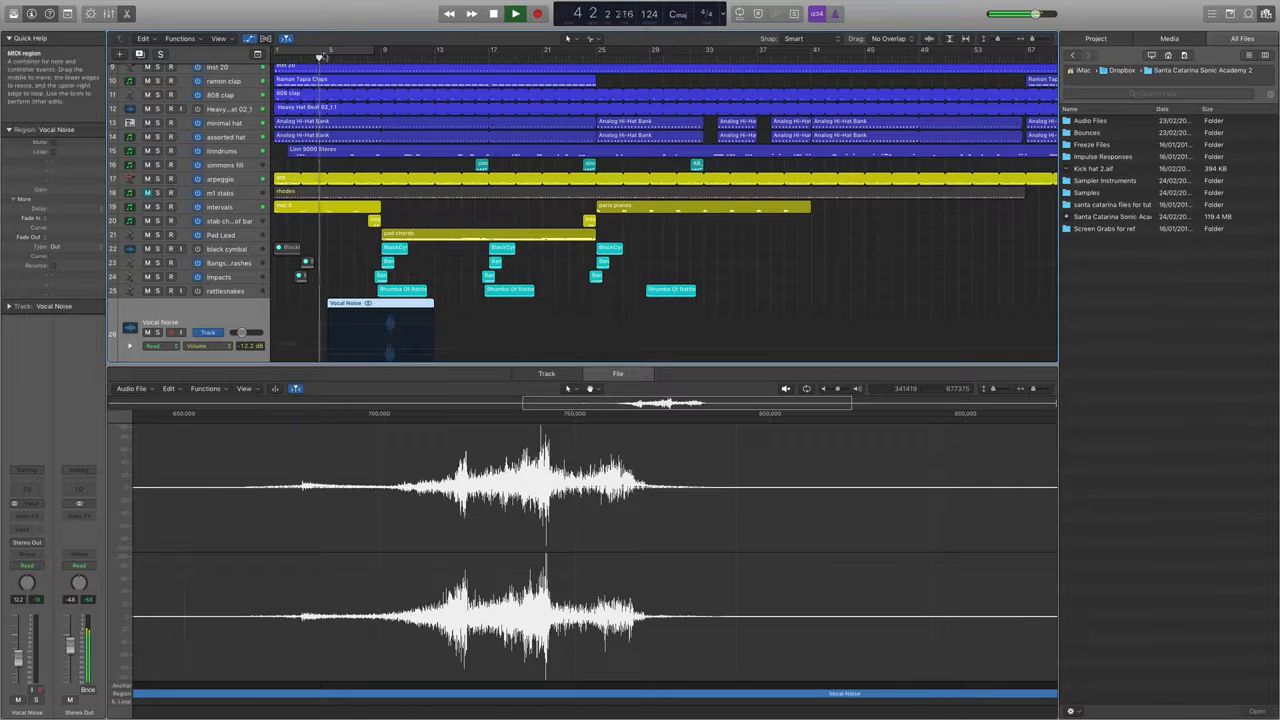
drag(330, 52, 434, 82)
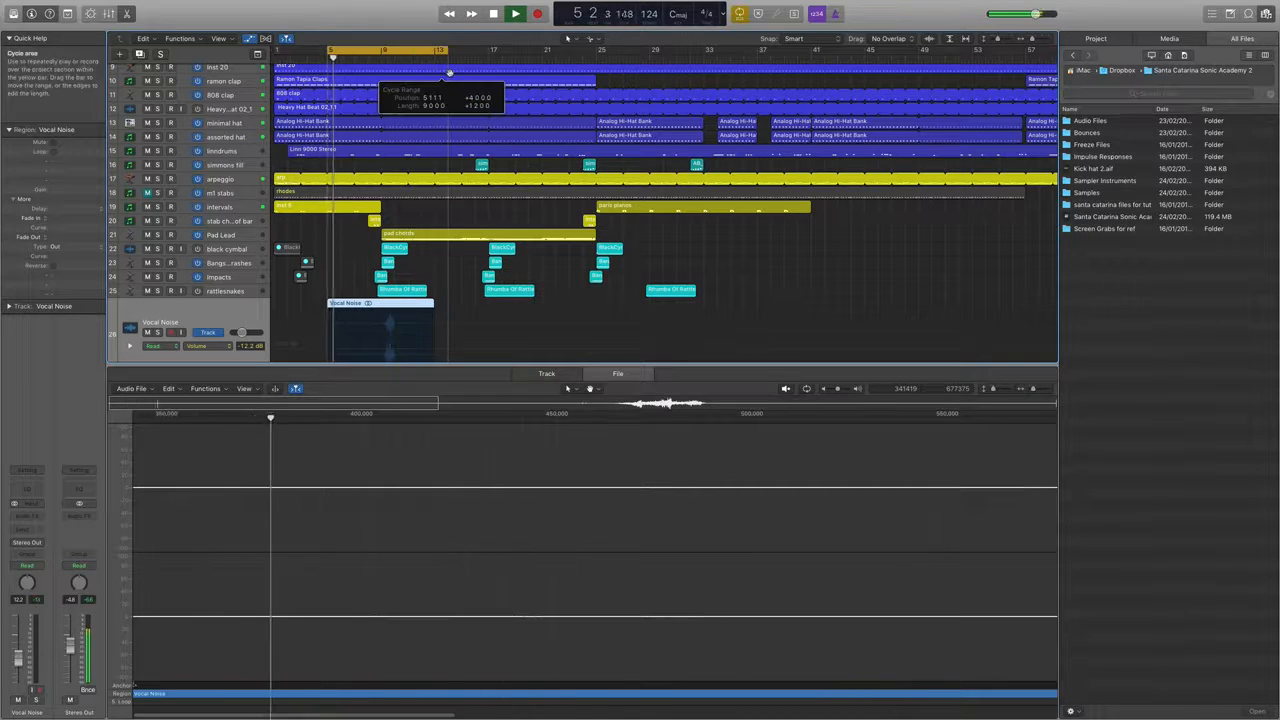
key(super+Right)
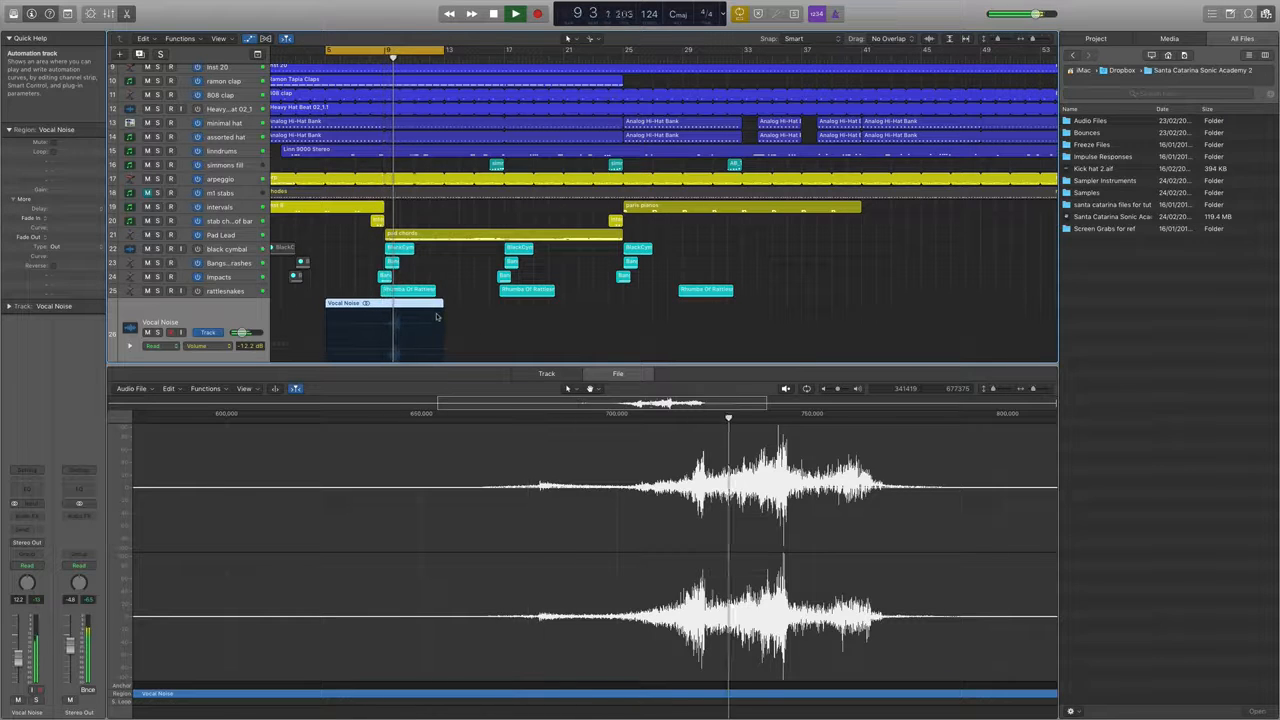
key(space)
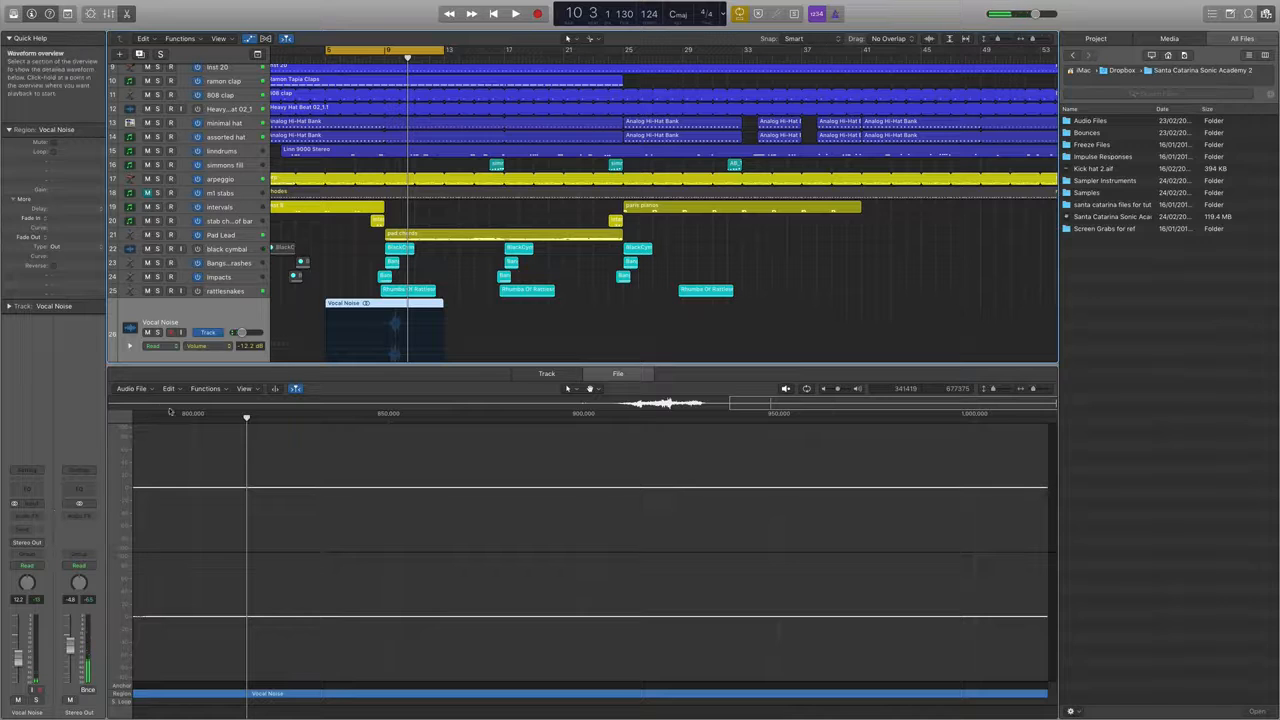
Solo the Vocal Noise track and play it with the cycle range shortened to about bars 9 to 11.
click(157, 333)
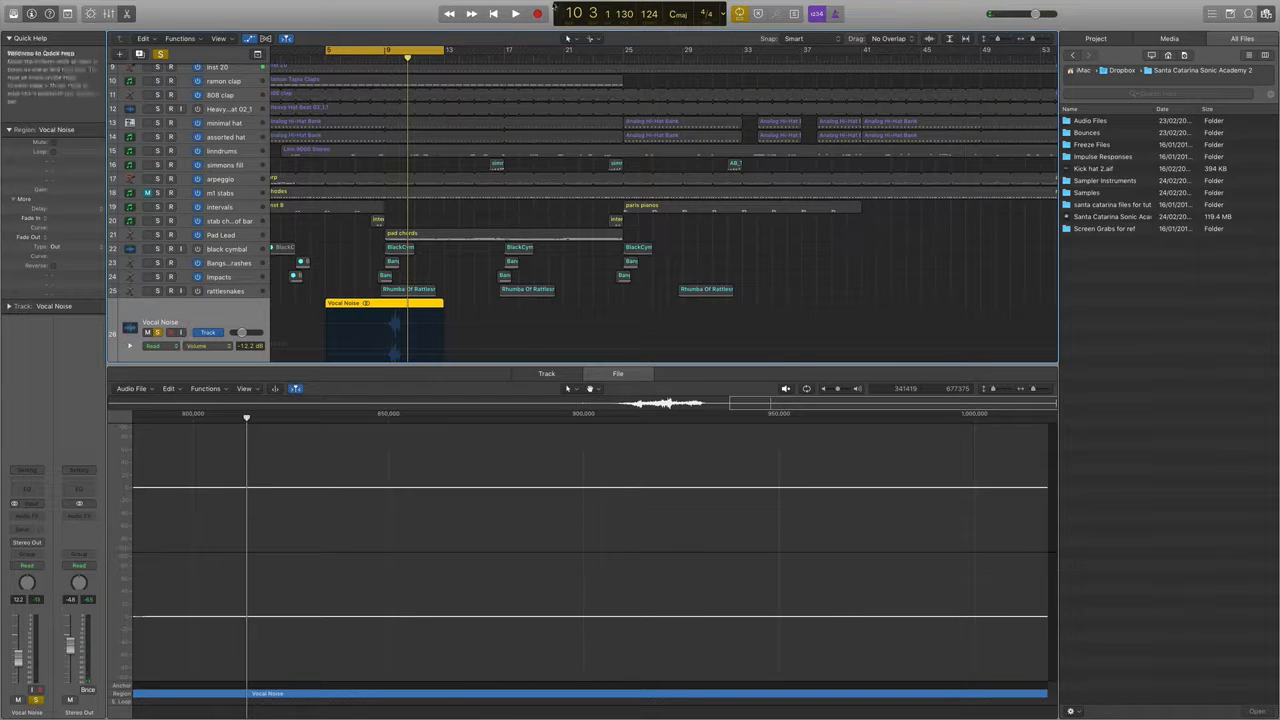
drag(388, 51, 418, 62)
key(space)
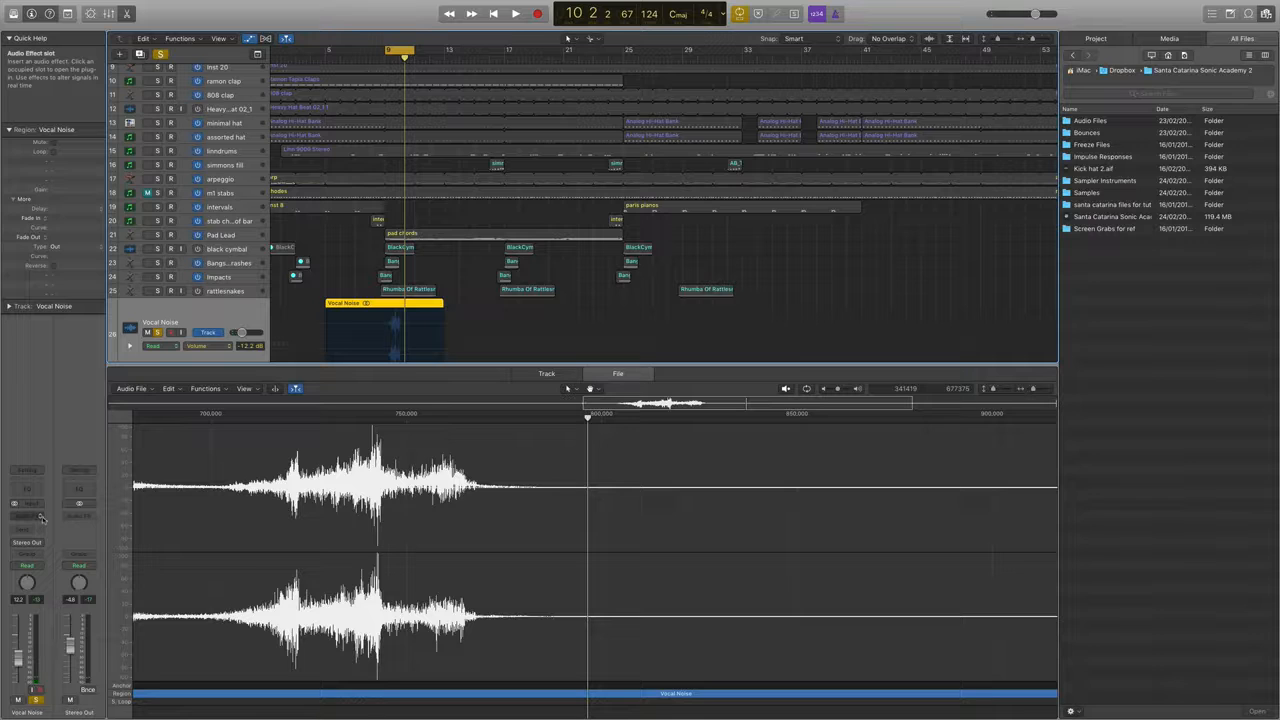
Insert a Compressor on the Vocal Noise track and load its FX Compression setting.
click(42, 516)
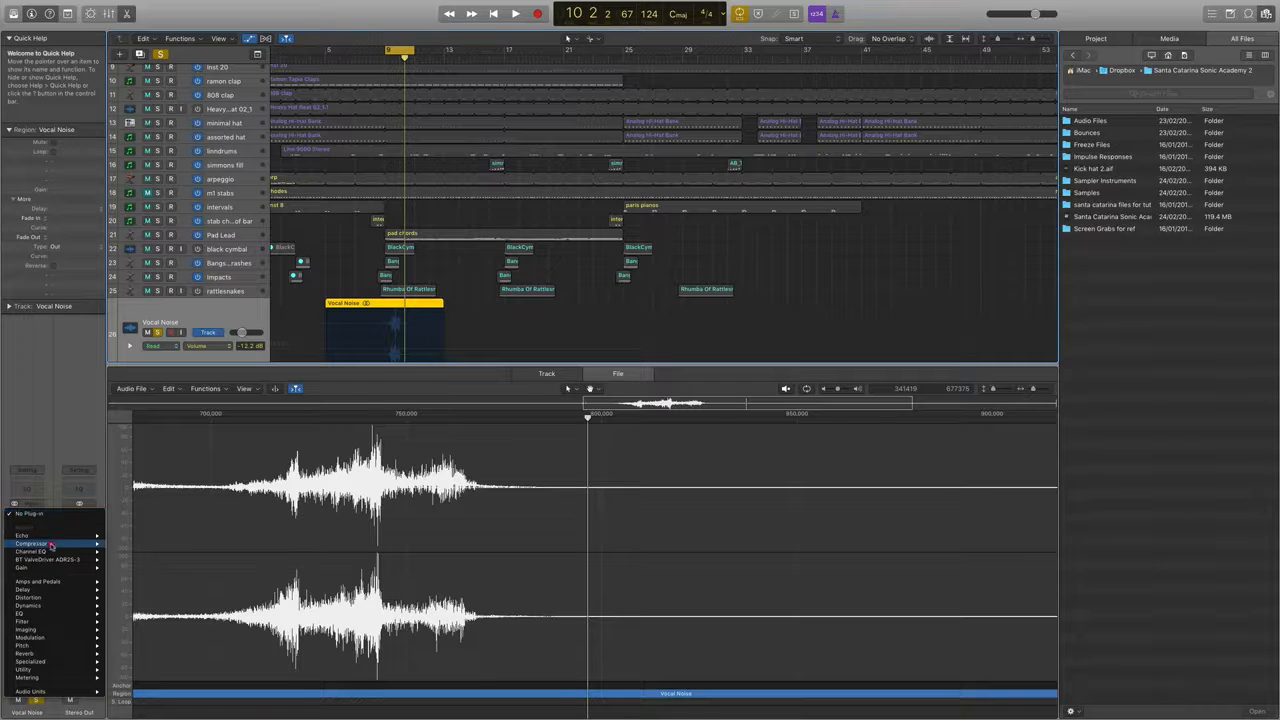
click(53, 542)
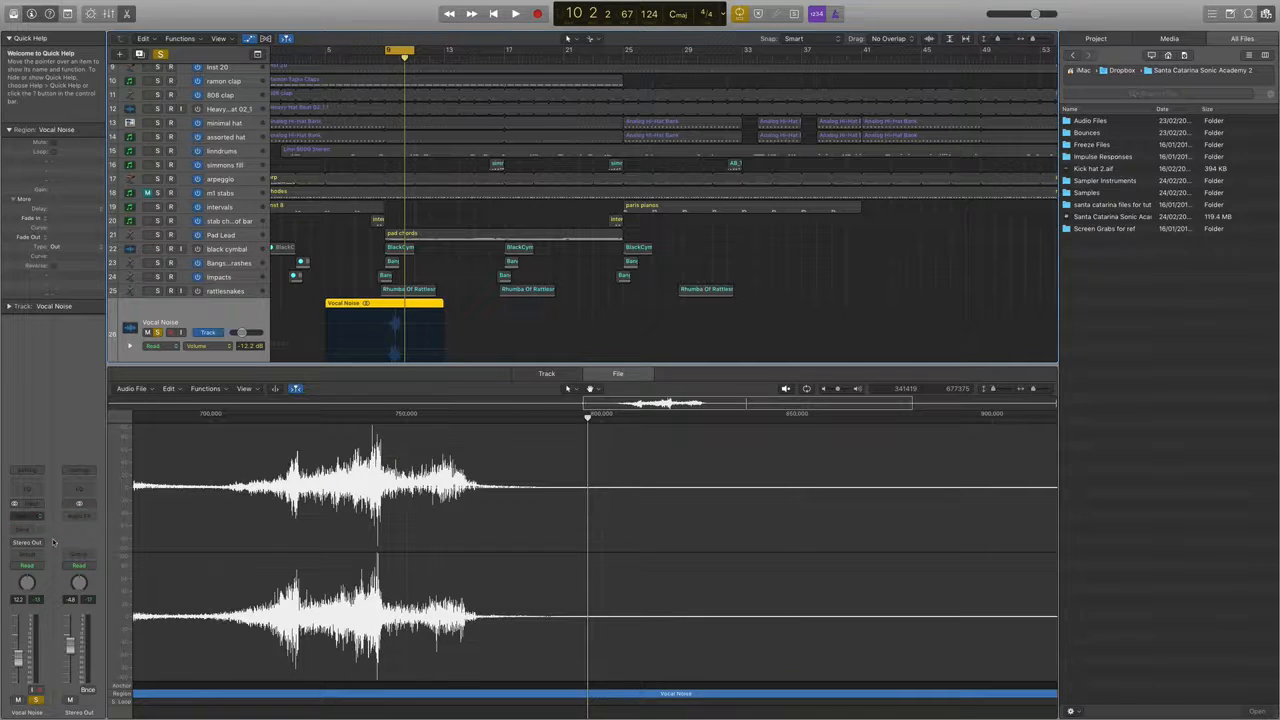
drag(263, 43, 889, 43)
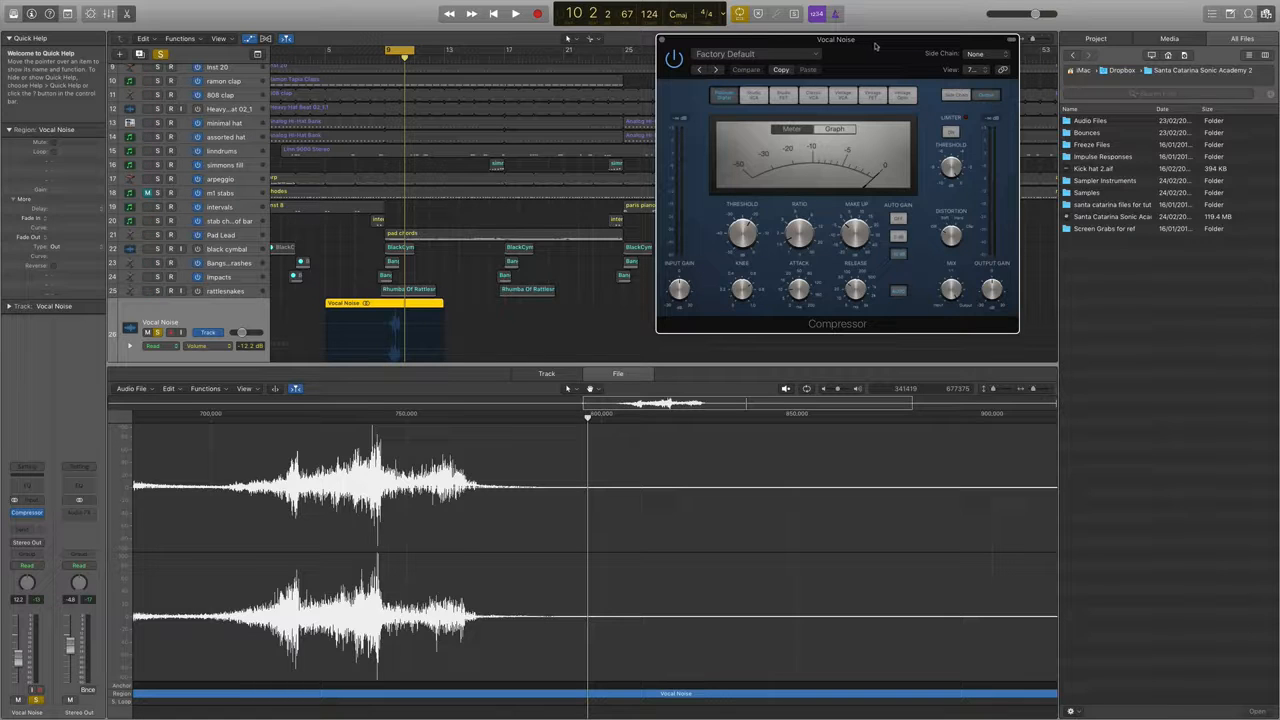
drag(878, 48, 826, 64)
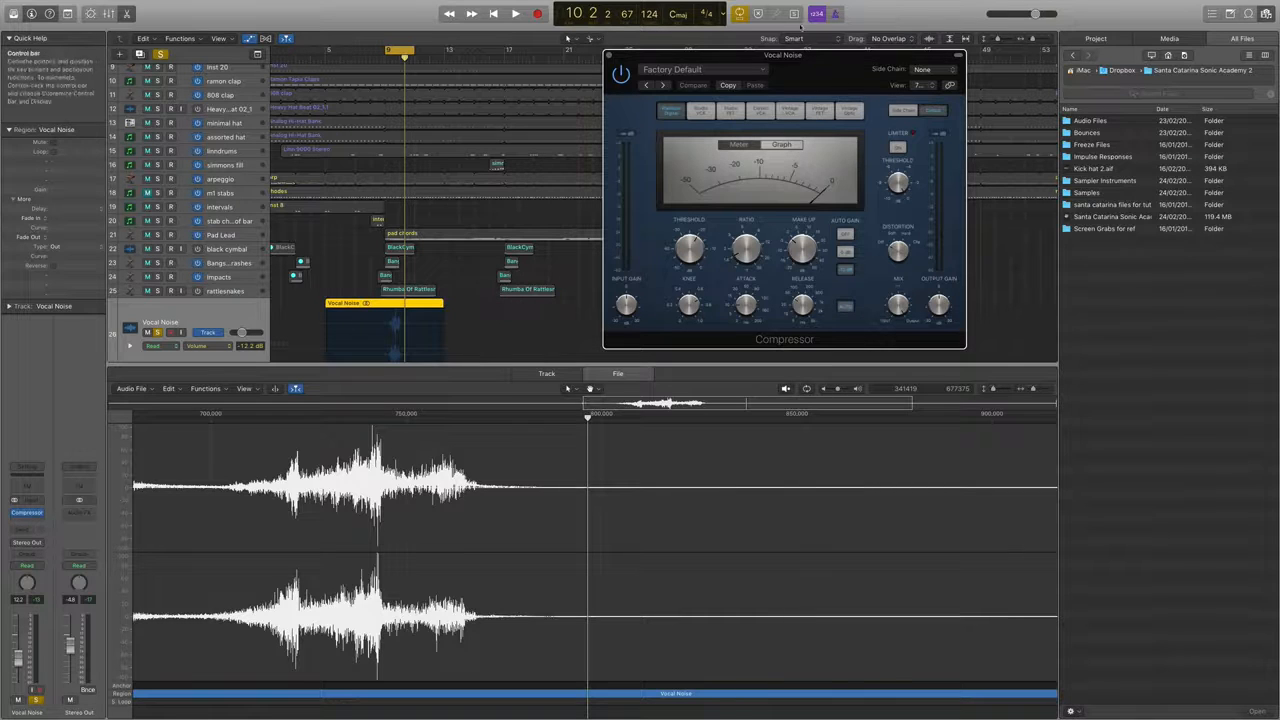
drag(800, 58, 728, 58)
click(602, 72)
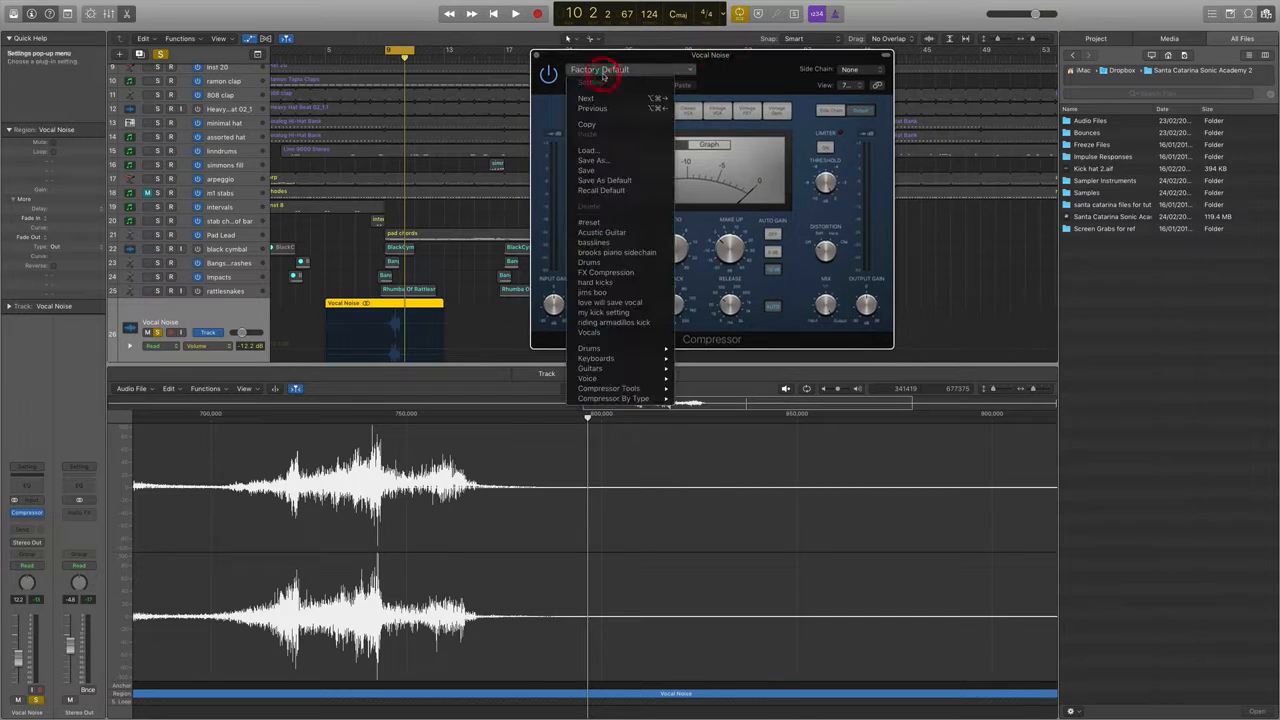
click(634, 273)
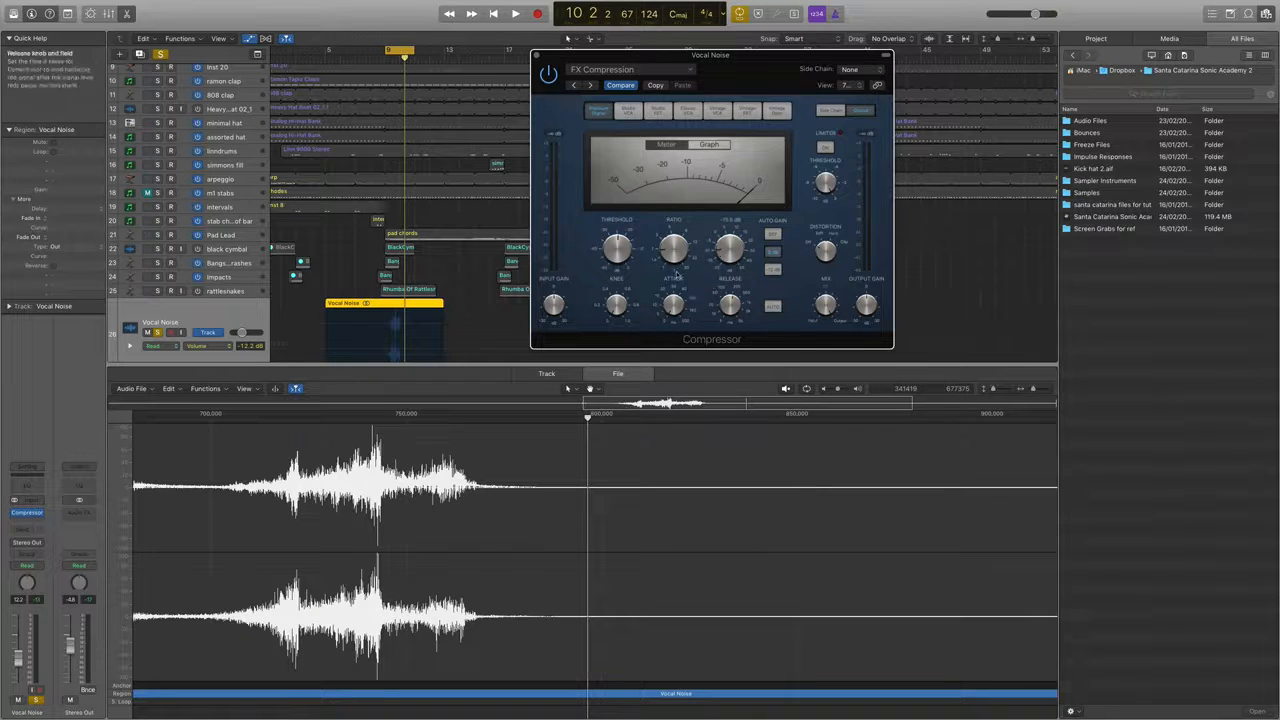
Audition the compressed Vocal Noise sound in the cycle range and close the compressor window.
click(385, 56)
key(space)
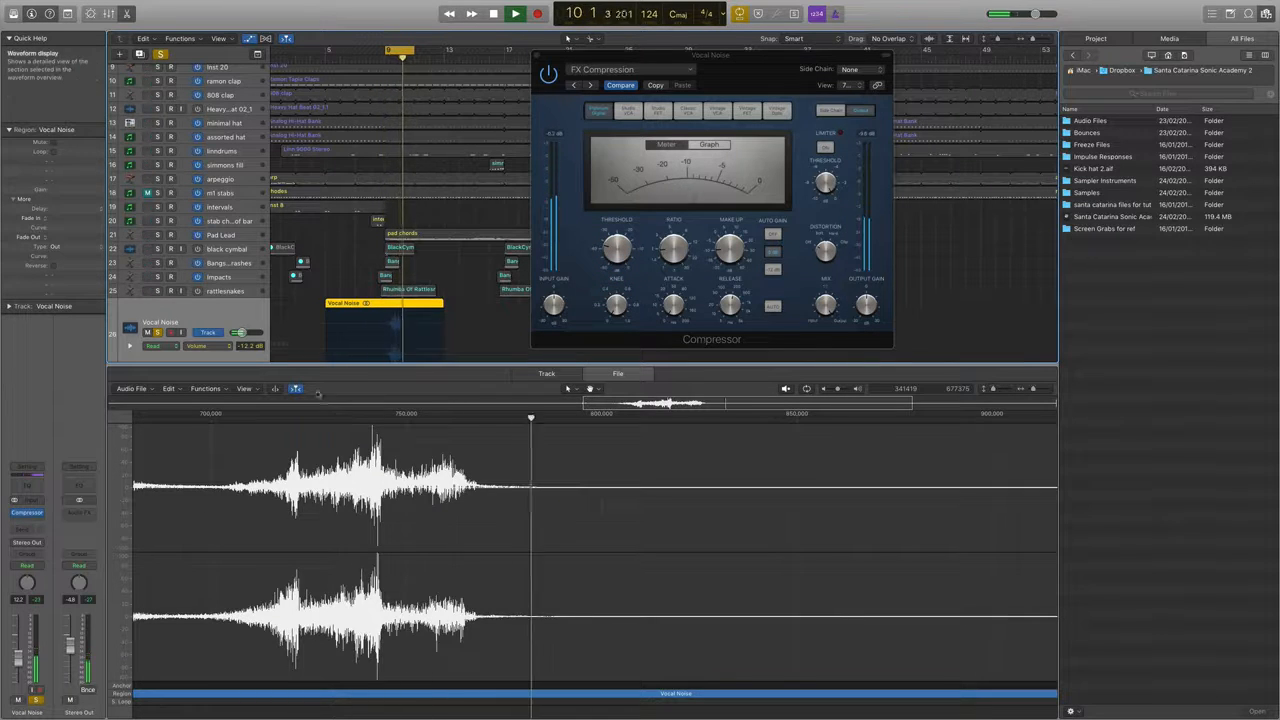
click(534, 56)
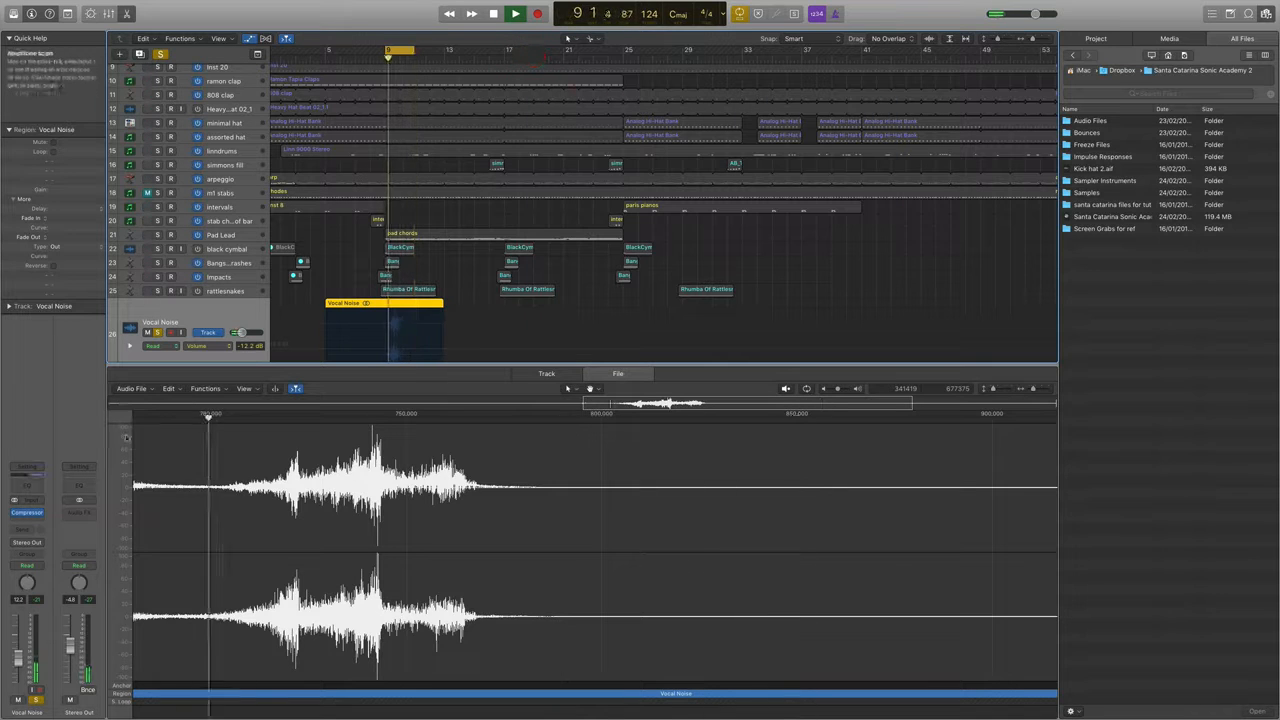
key(space)
Add a send to Bus 5 on the Vocal Noise track and insert an EnVerb reverb on the bus's aux channel.
click(32, 531)
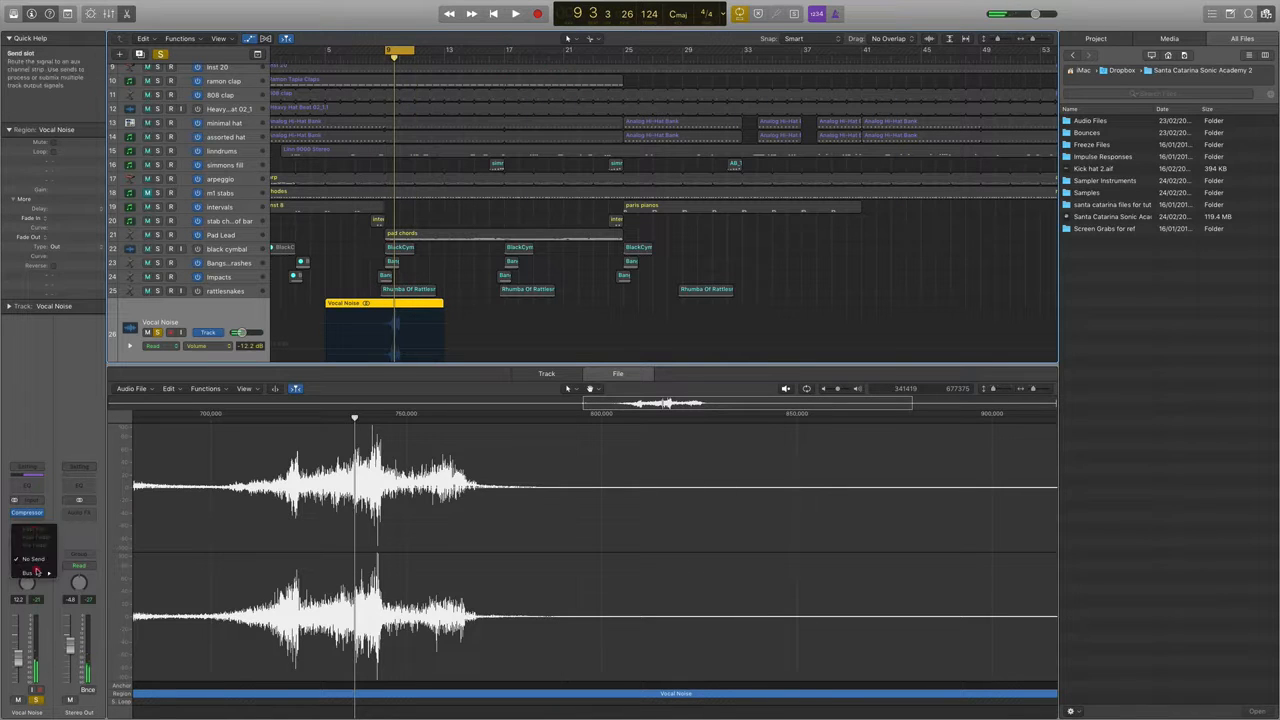
mouse_move(37, 572)
click(125, 438)
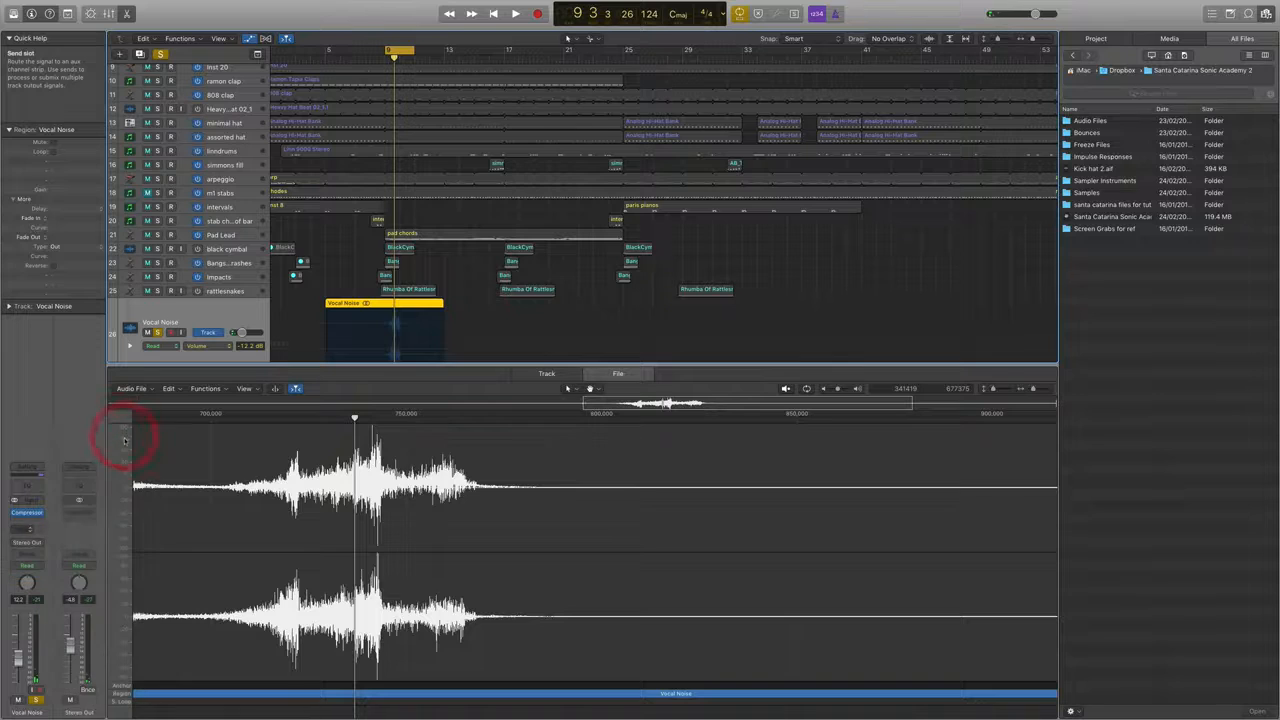
click(80, 509)
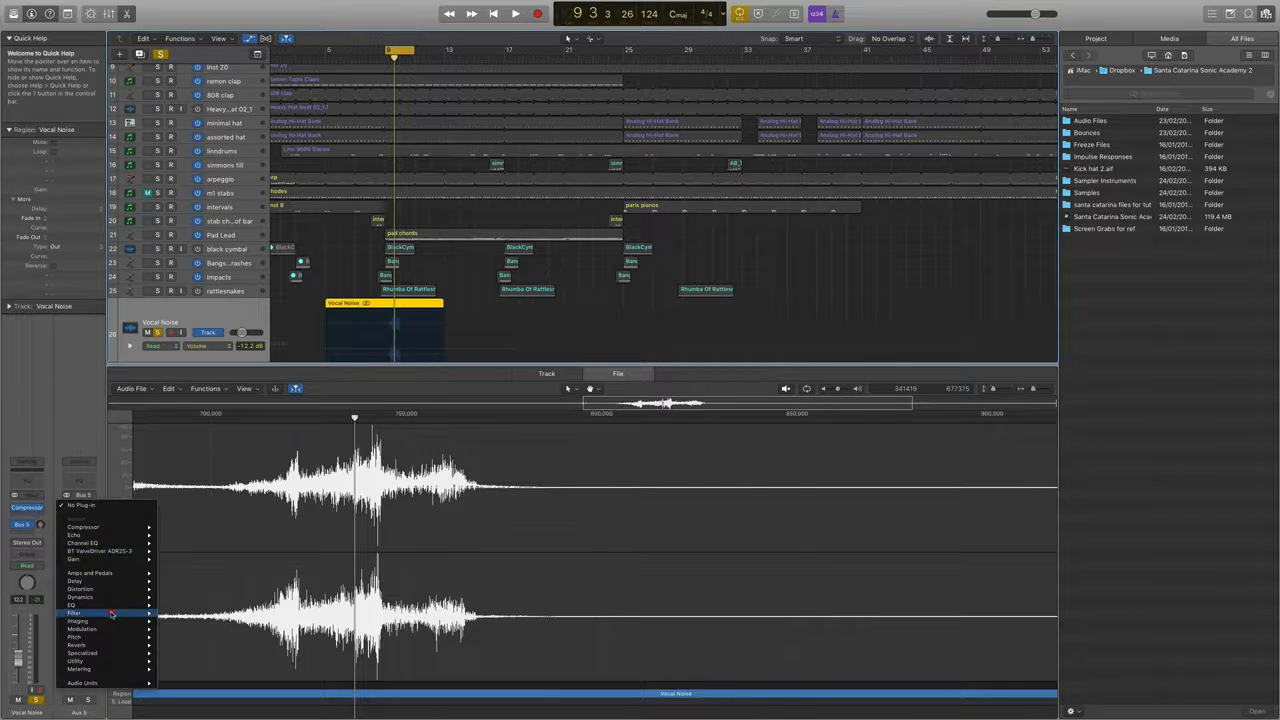
mouse_move(127, 644)
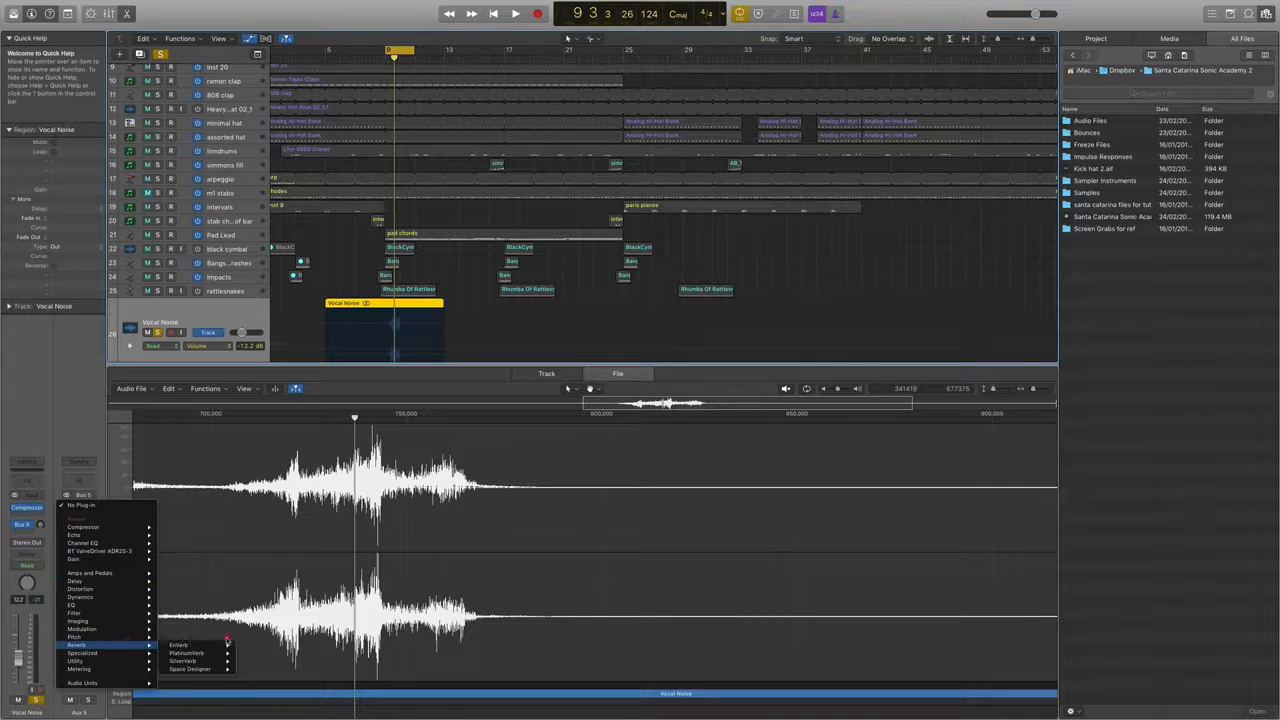
click(217, 645)
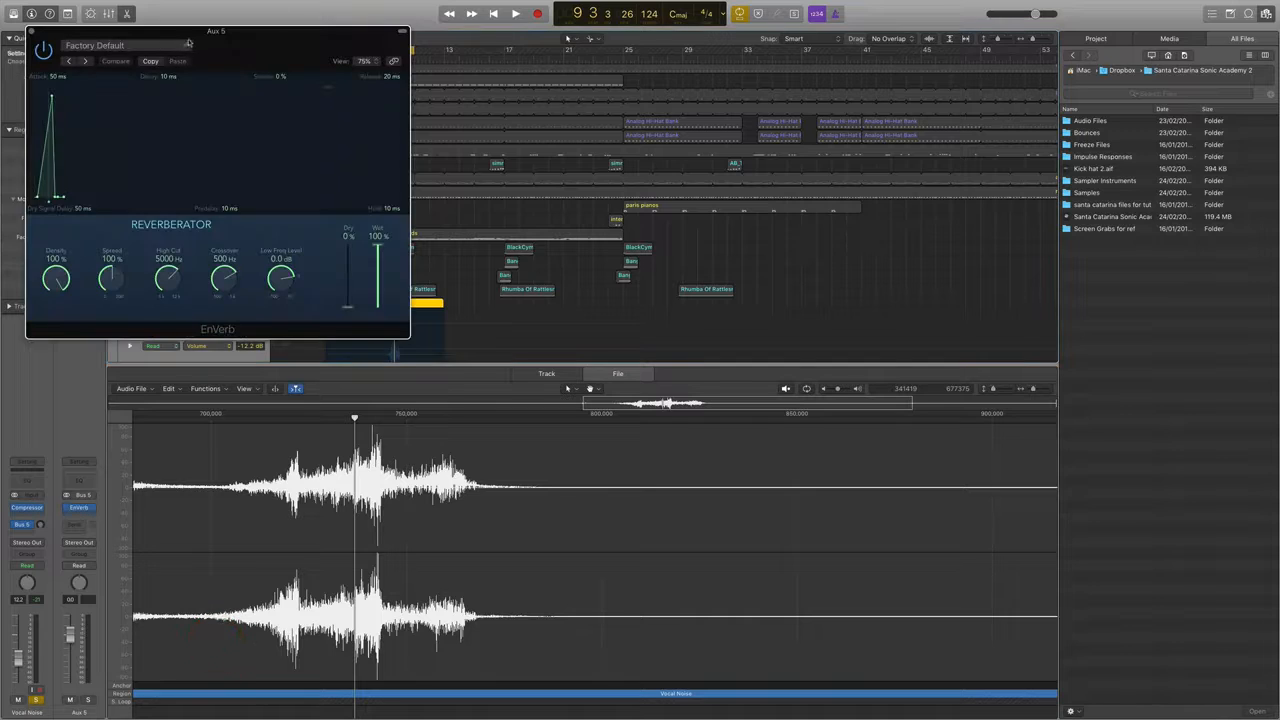
Load the Gated Drums setting in EnVerb and move its window clear of the Vocal Noise region.
drag(188, 42, 436, 17)
click(384, 20)
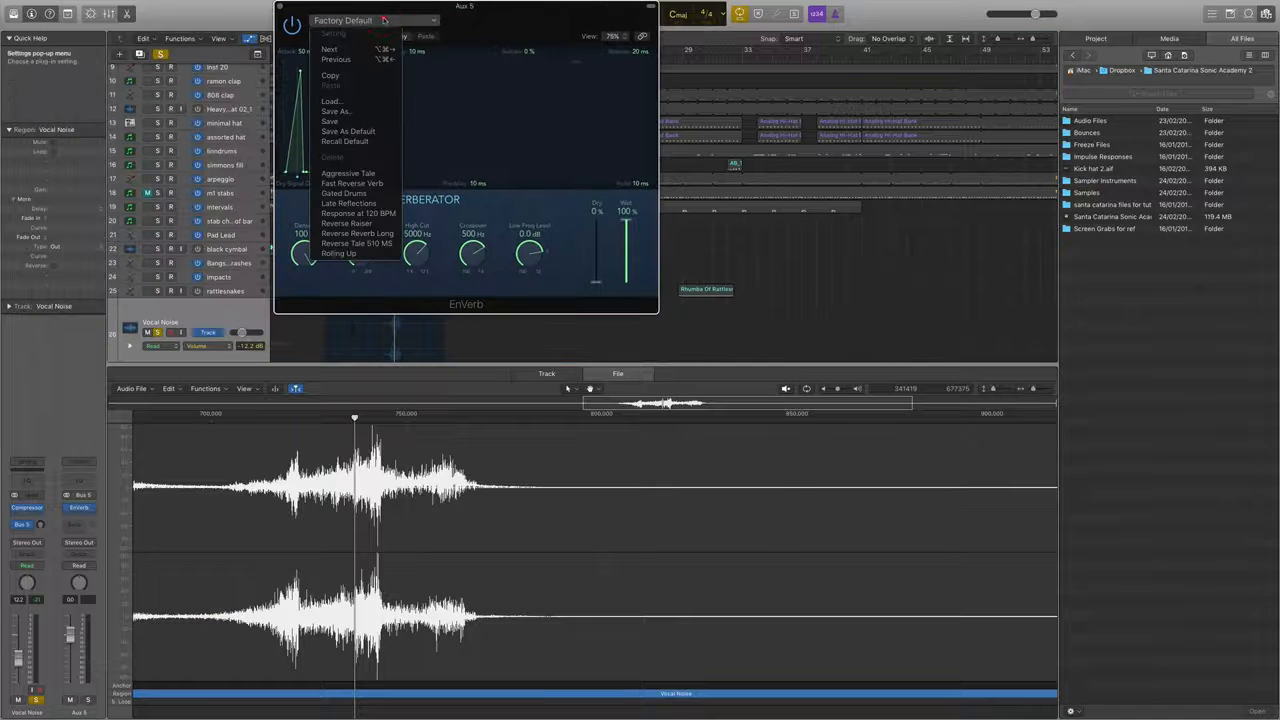
click(345, 193)
click(336, 37)
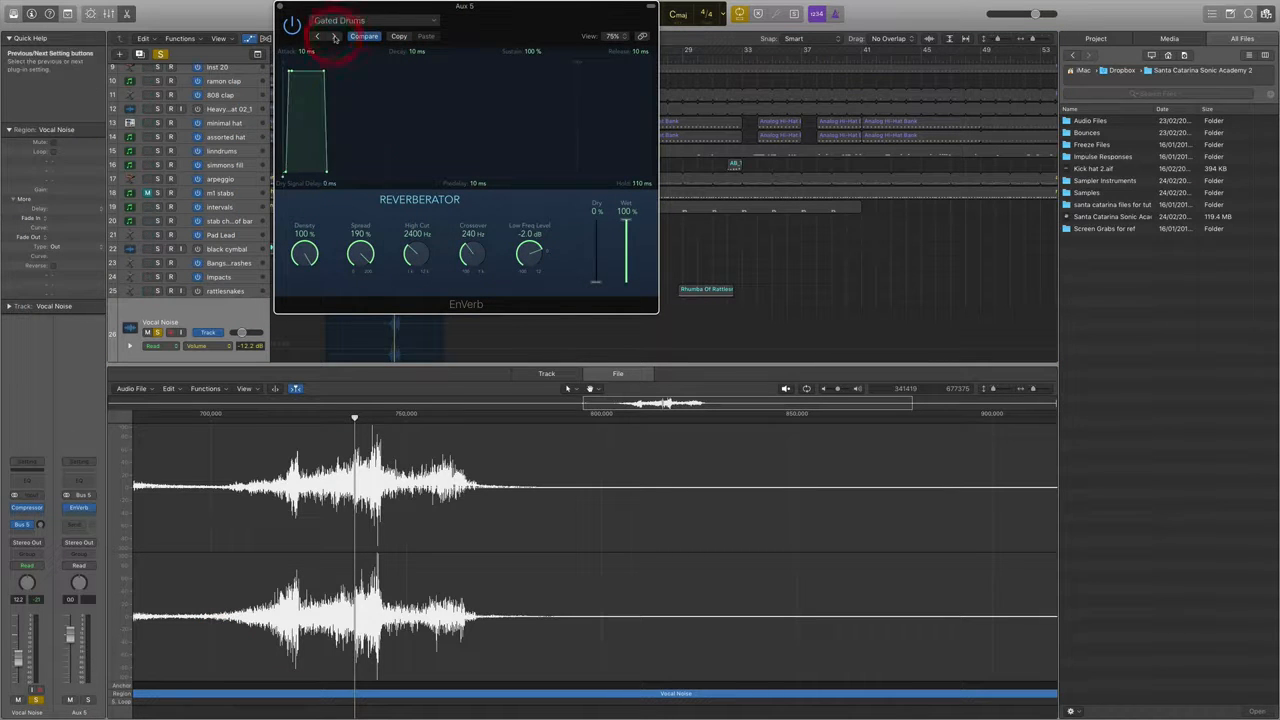
drag(497, 5, 719, 16)
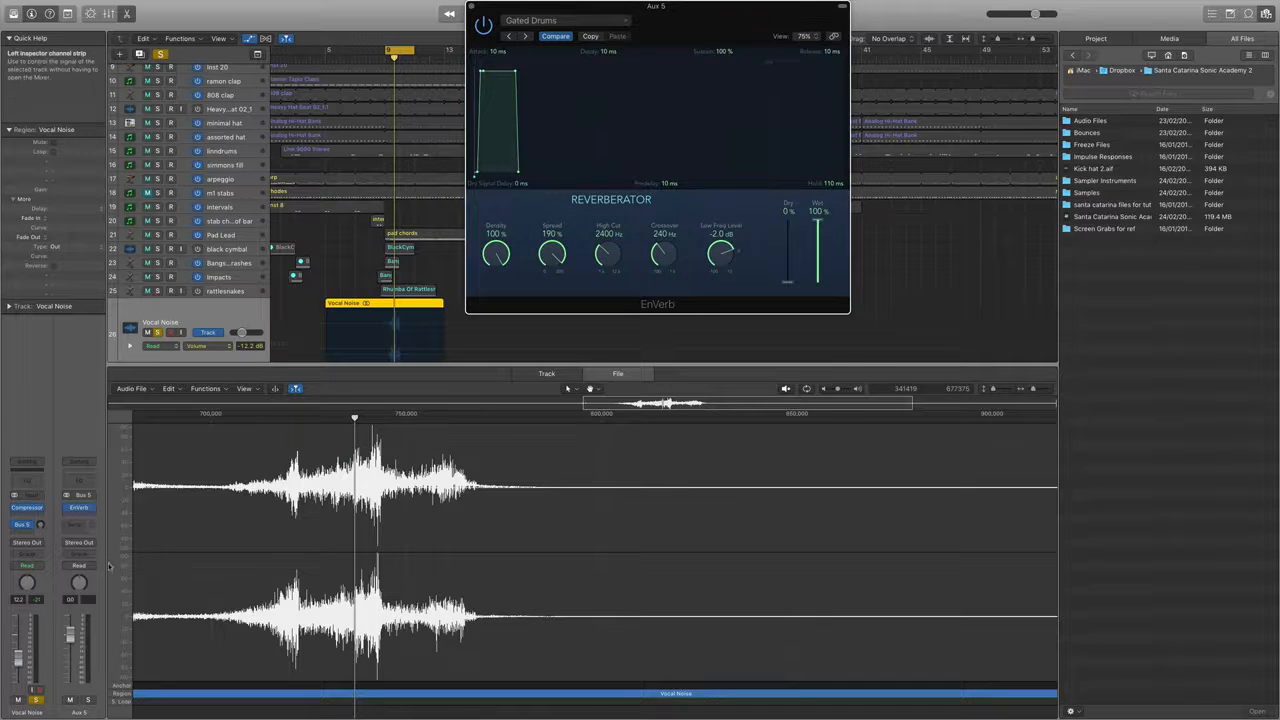
Raise the Vocal Noise track's send level to Bus 5 and play back the reverb effect.
drag(40, 525, 35, 503)
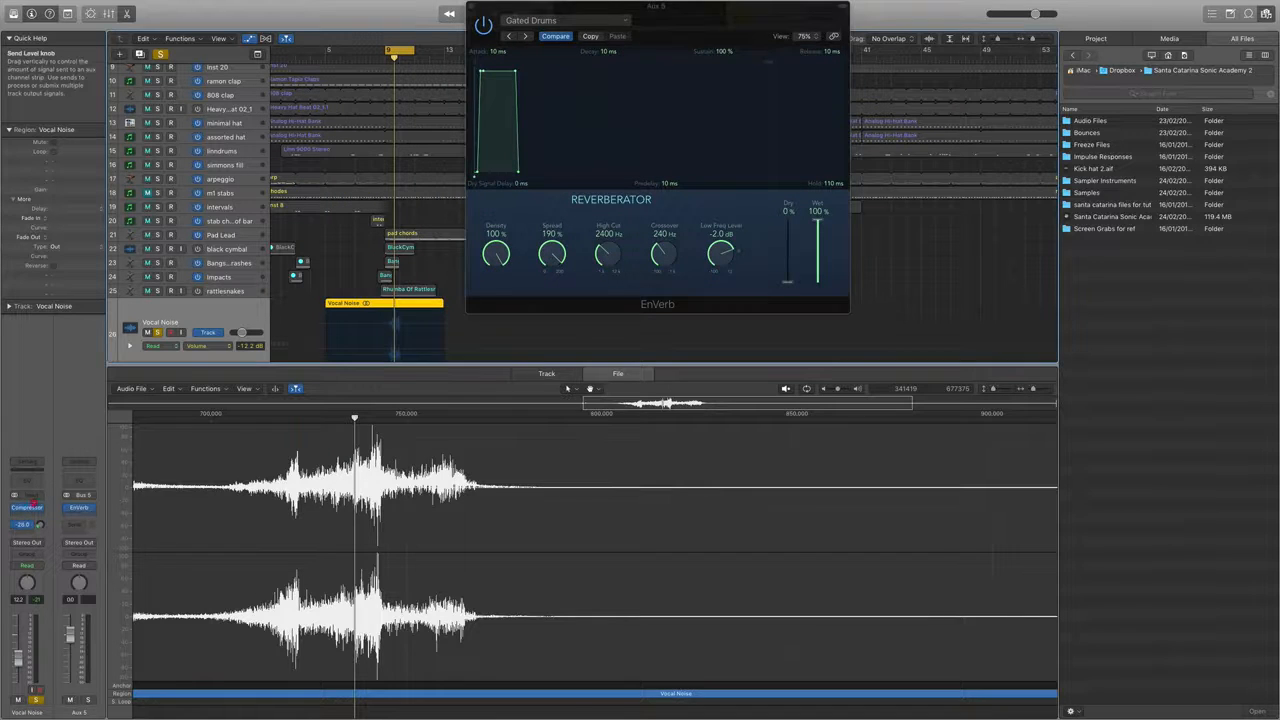
key(space)
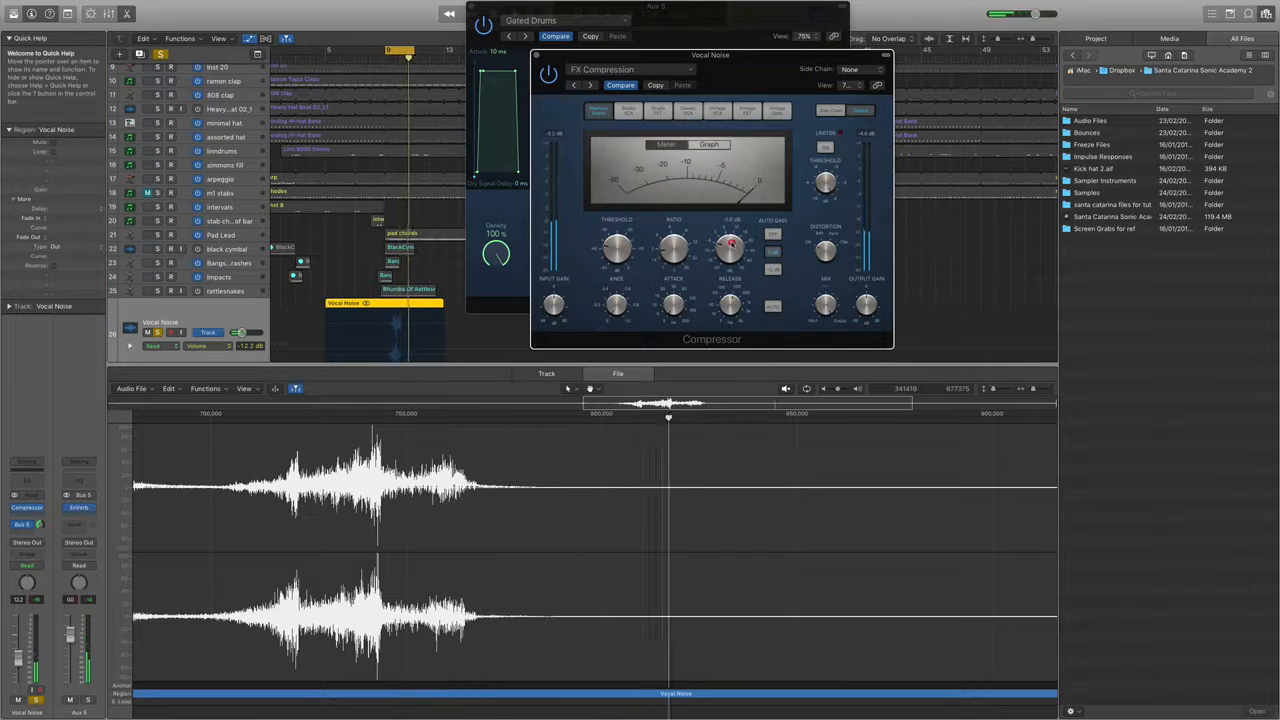
Lower the make-up gain on the Vocal Noise compressor, close both plug-in windows and stop playback.
drag(731, 243, 731, 253)
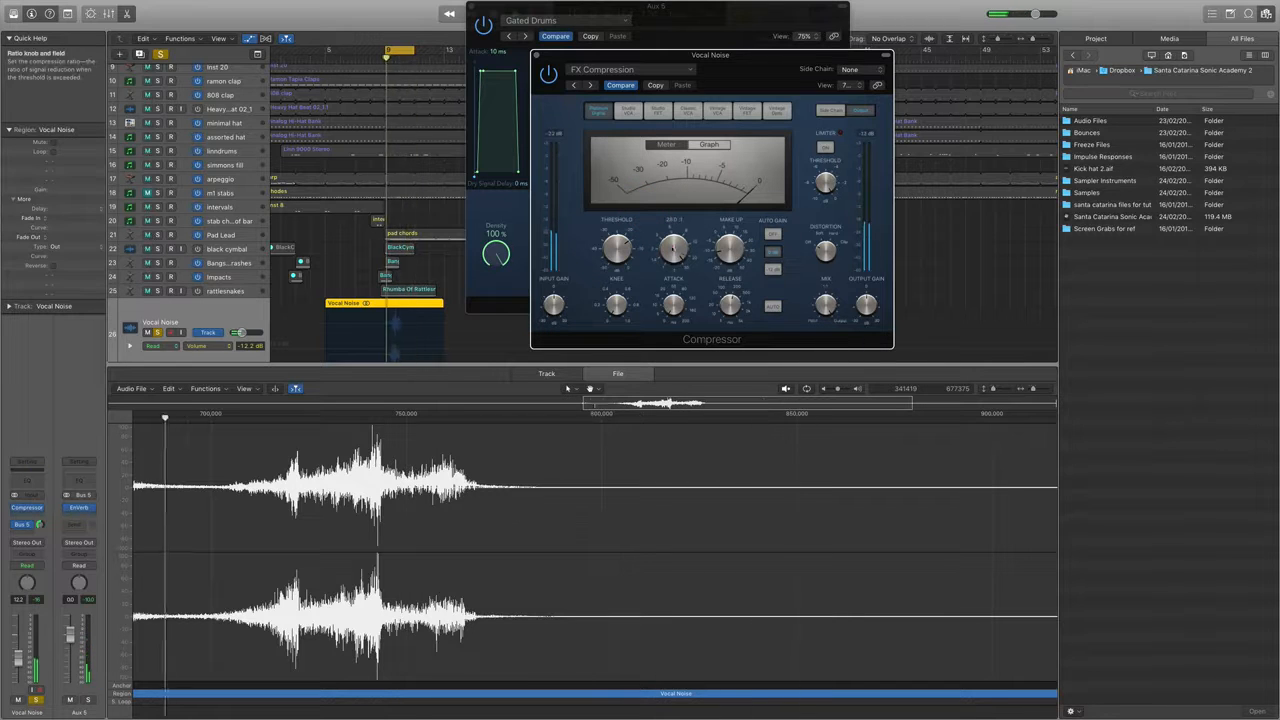
click(536, 55)
click(472, 6)
key(space)
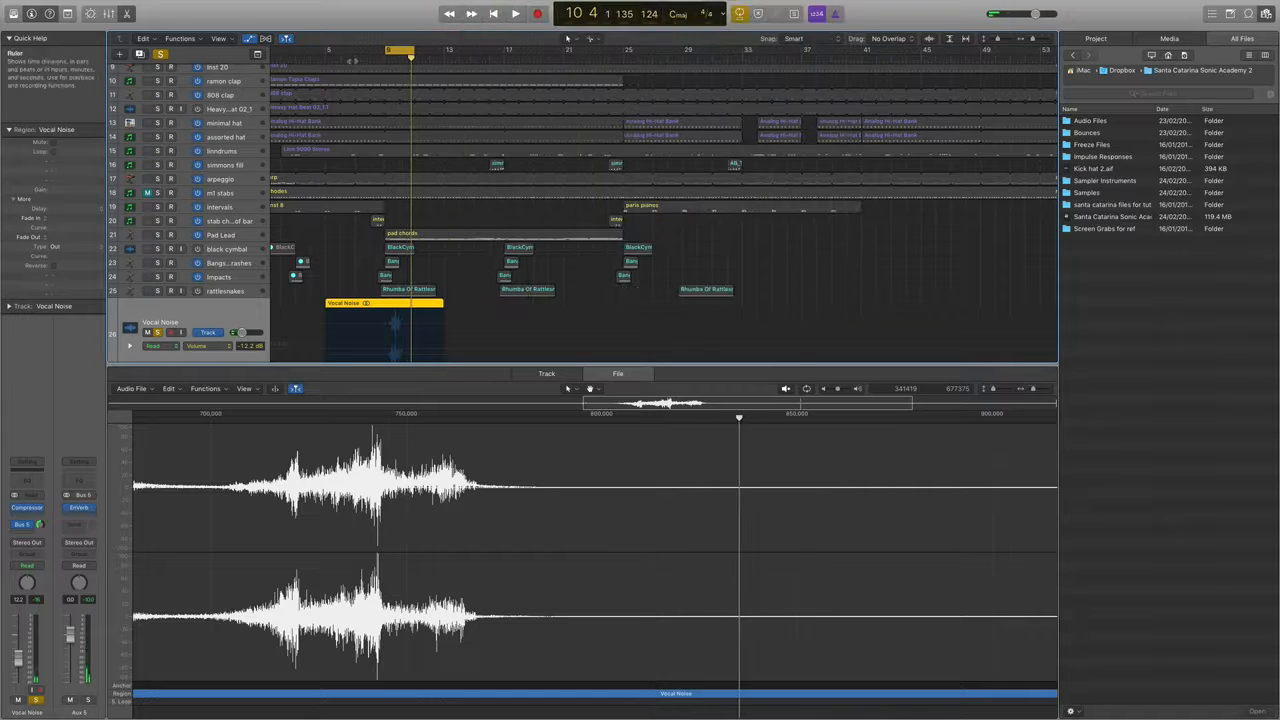
Unsolo Vocal Noise to play the full mix over a cycle range from bar 5 to about bar 15, and close the audio file editor.
drag(332, 51, 474, 51)
key(space)
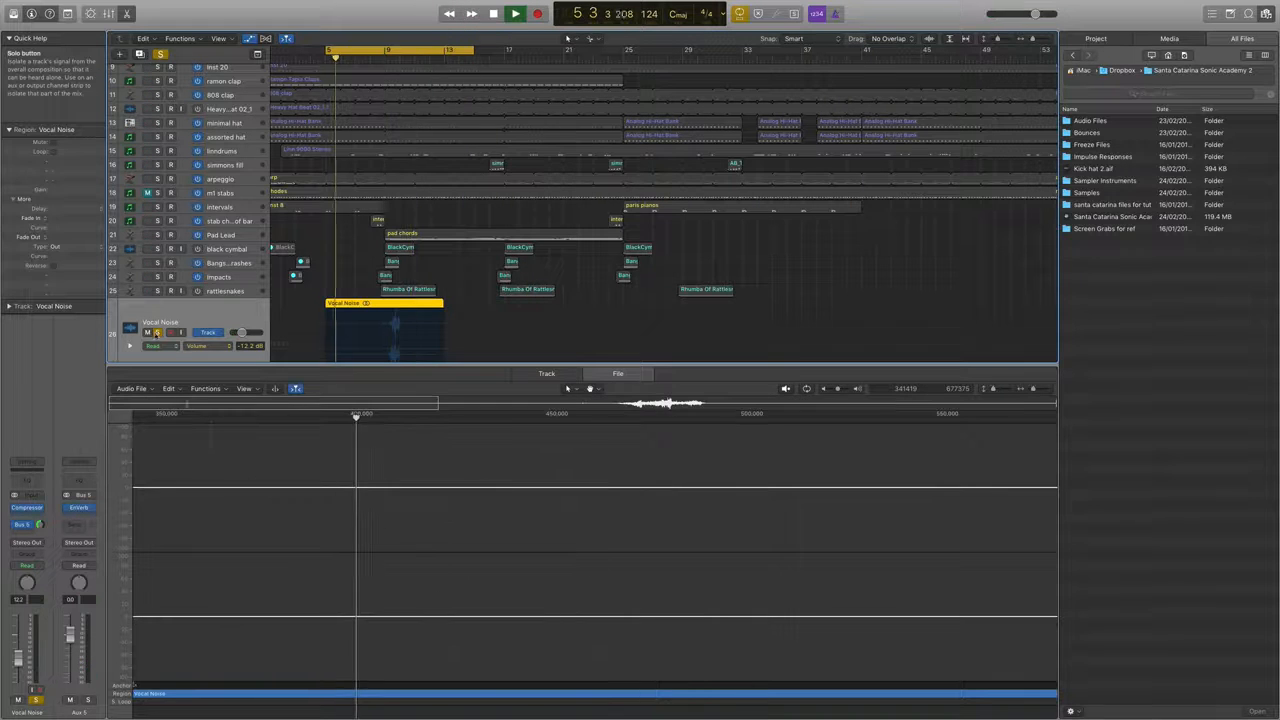
click(157, 332)
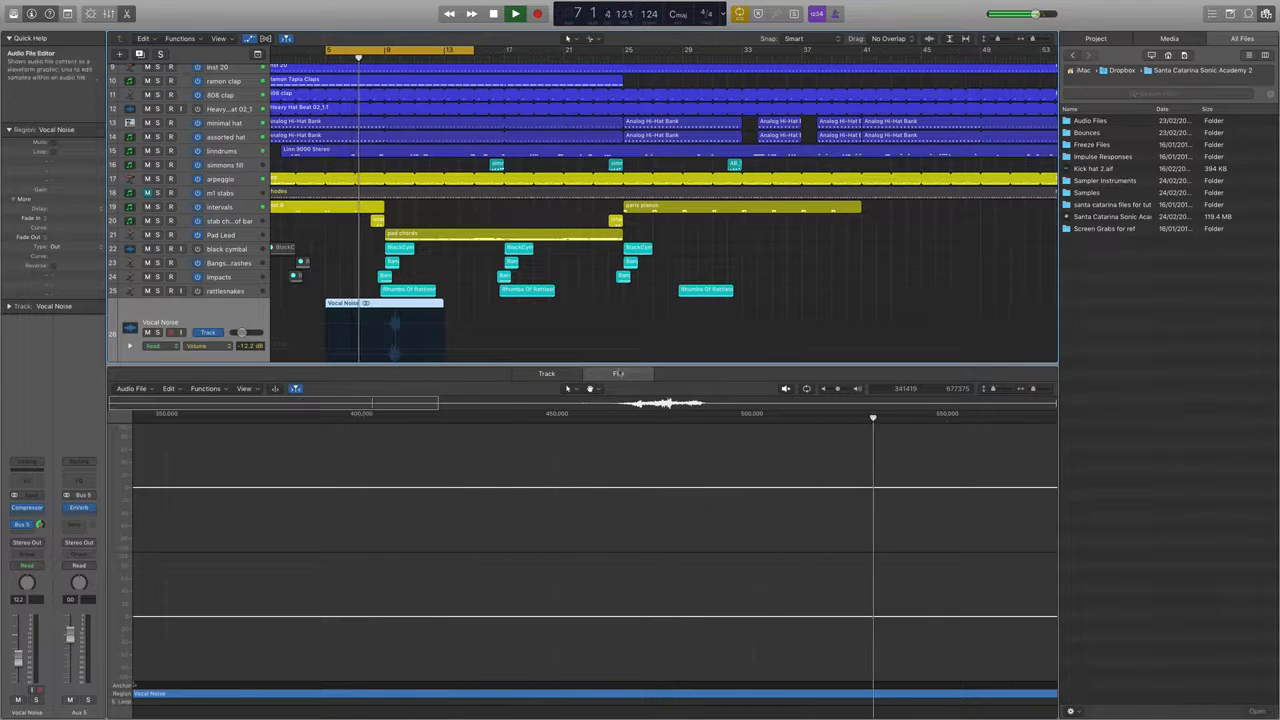
click(618, 373)
click(636, 374)
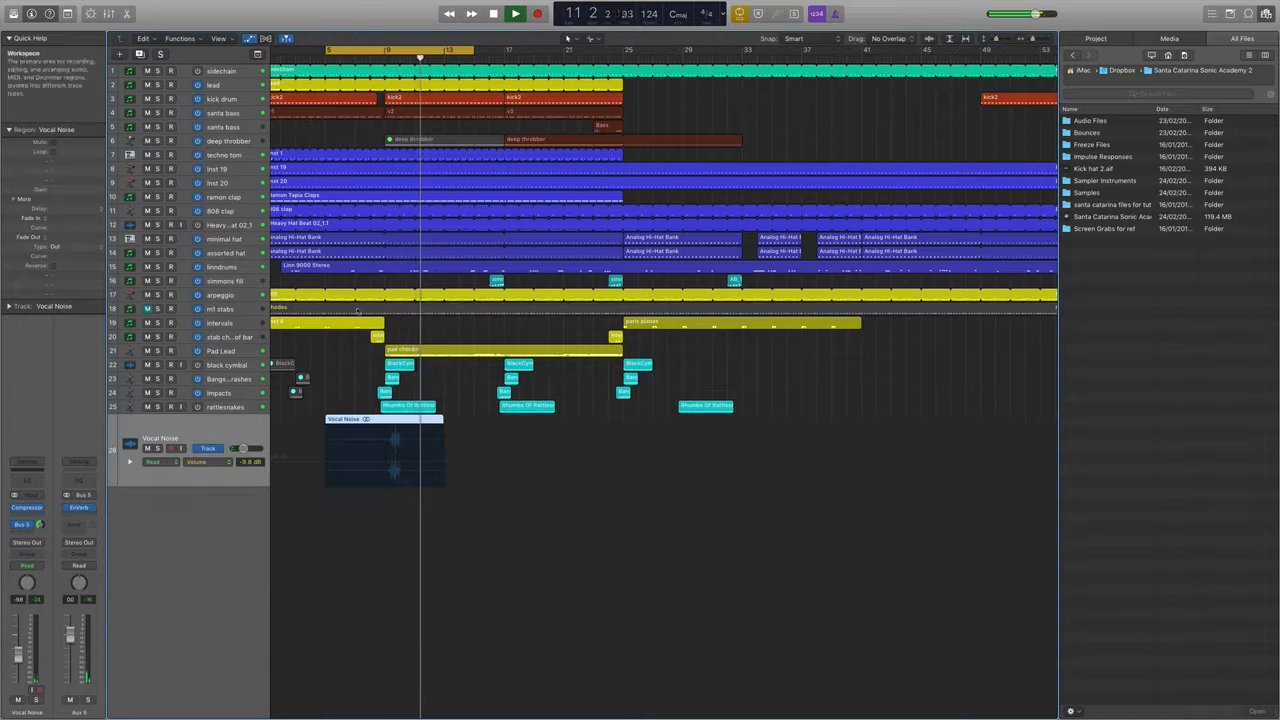
Recolor the Vocal Noise region turquoise to match the other effect regions and close the color palette.
key(alt+c)
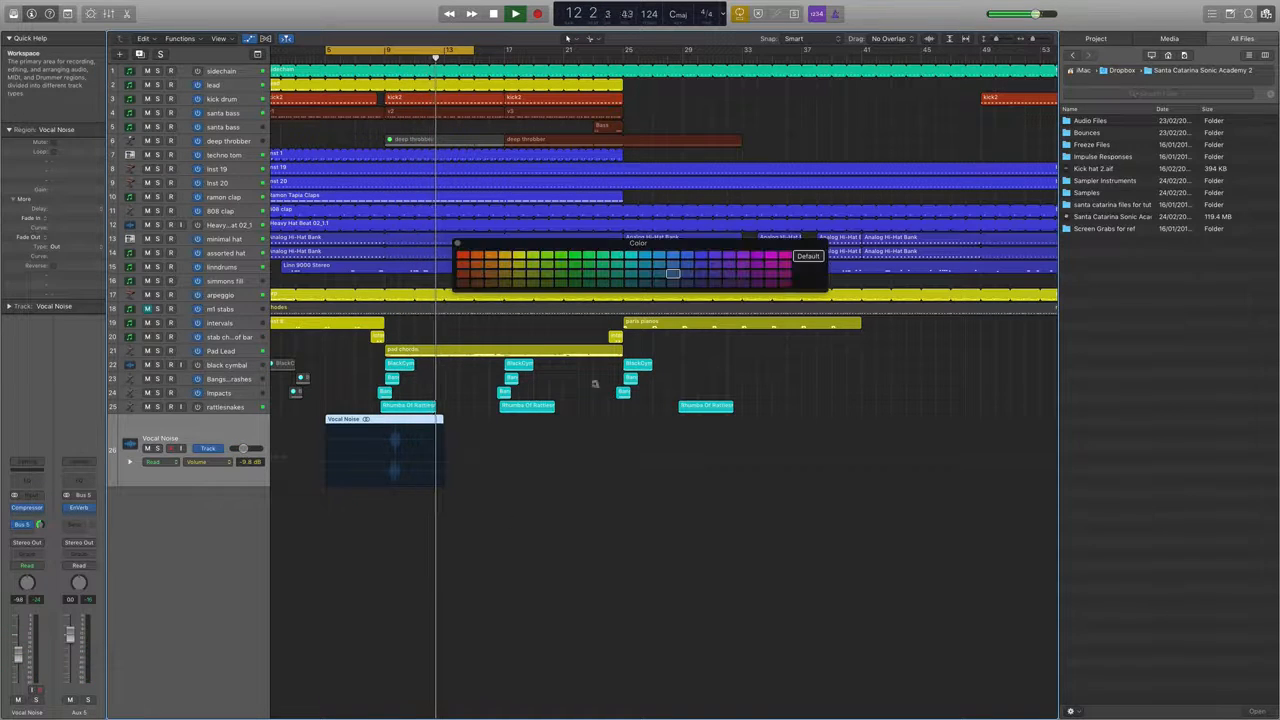
click(630, 256)
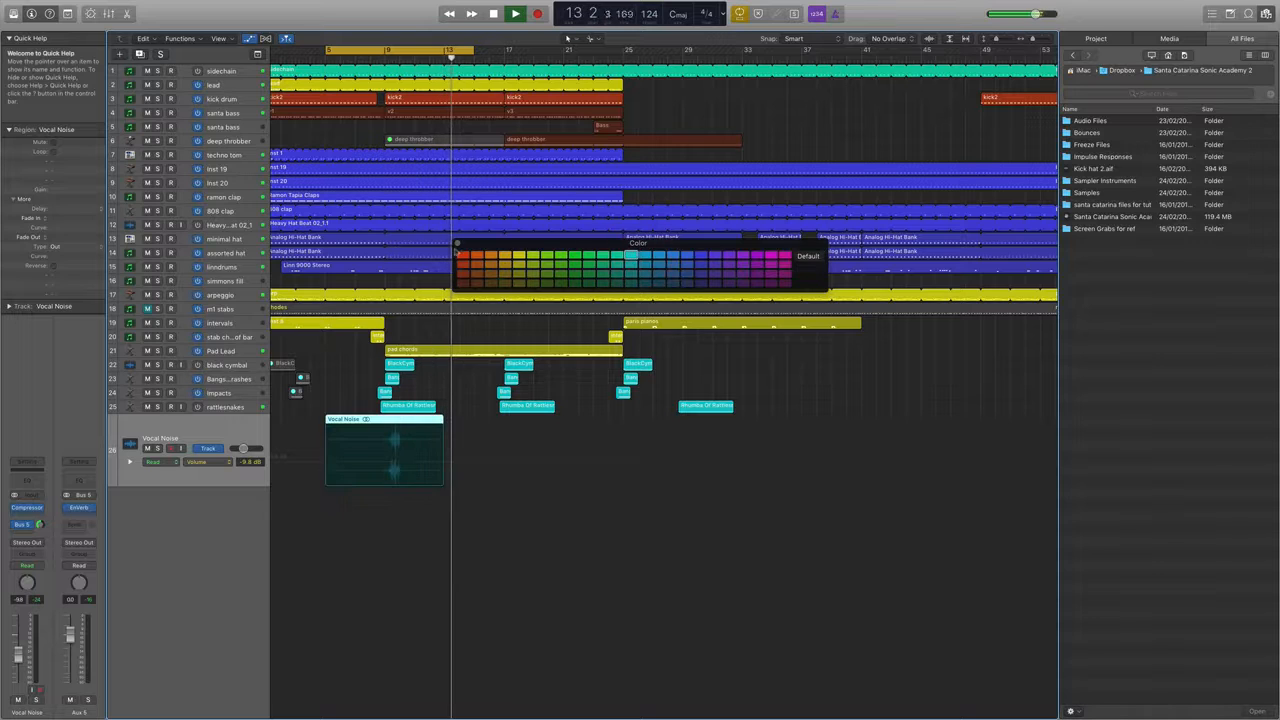
click(457, 243)
Turn off cycle mode and copy the Vocal Noise region to bar 21.
click(405, 50)
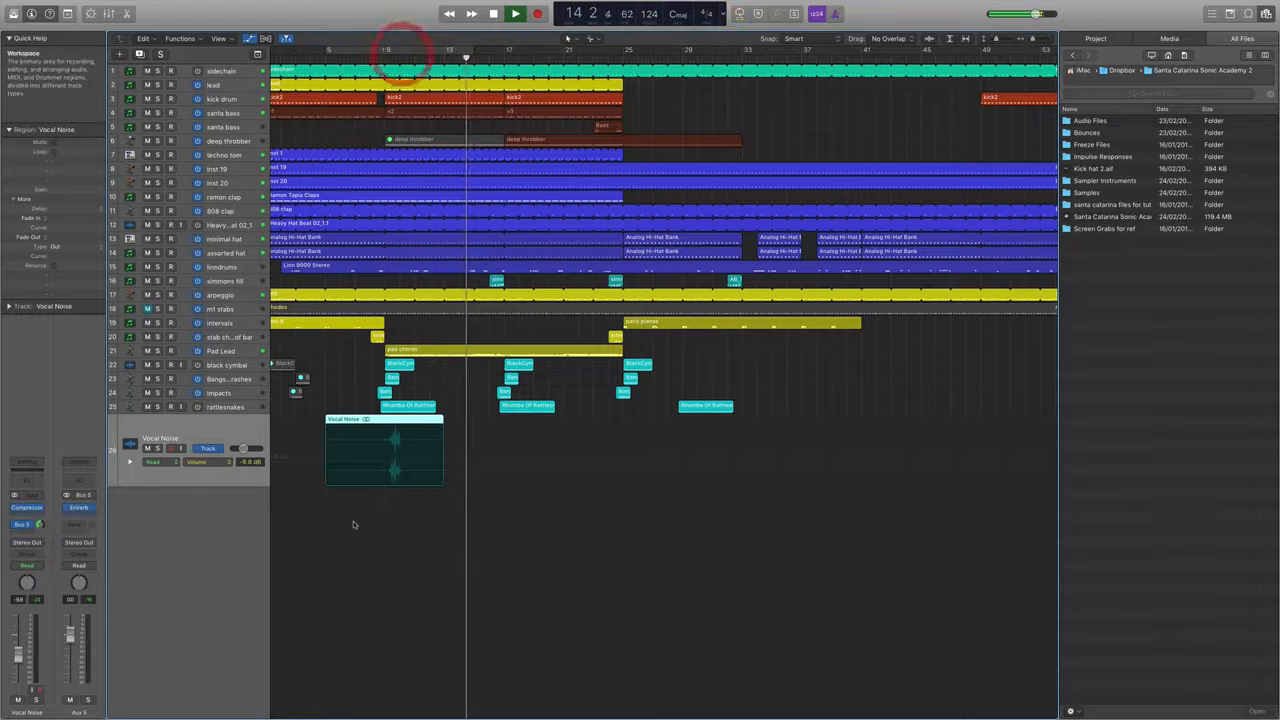
drag(359, 432, 600, 443)
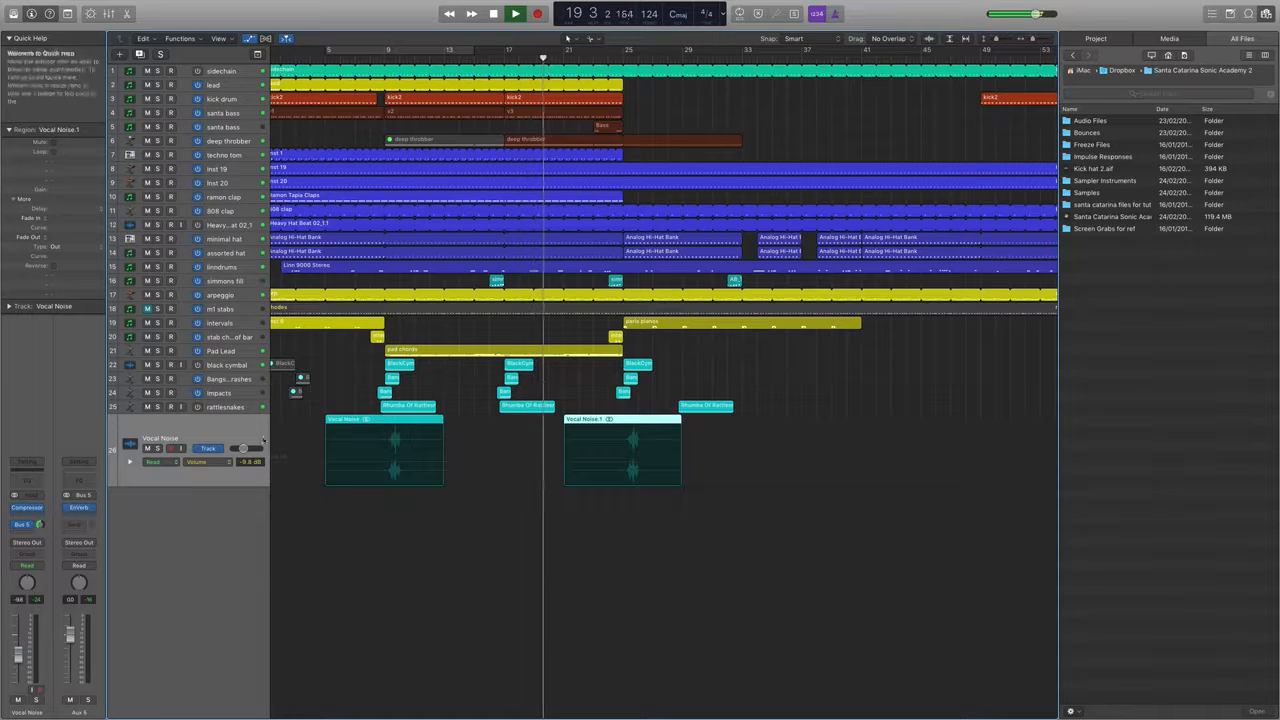
Insert a Gain plug-in on the rattlesnakes track, set its gain to +3.3 dB, and close the plug-in window.
click(206, 407)
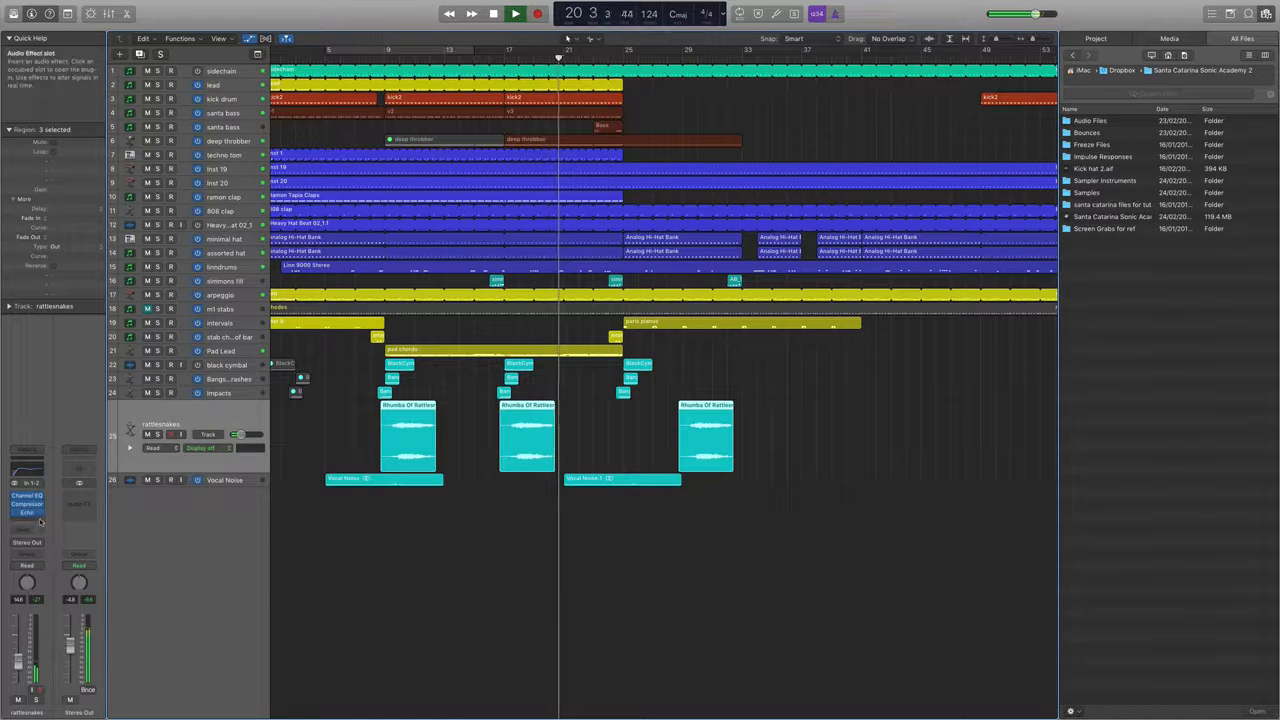
click(40, 520)
mouse_move(60, 675)
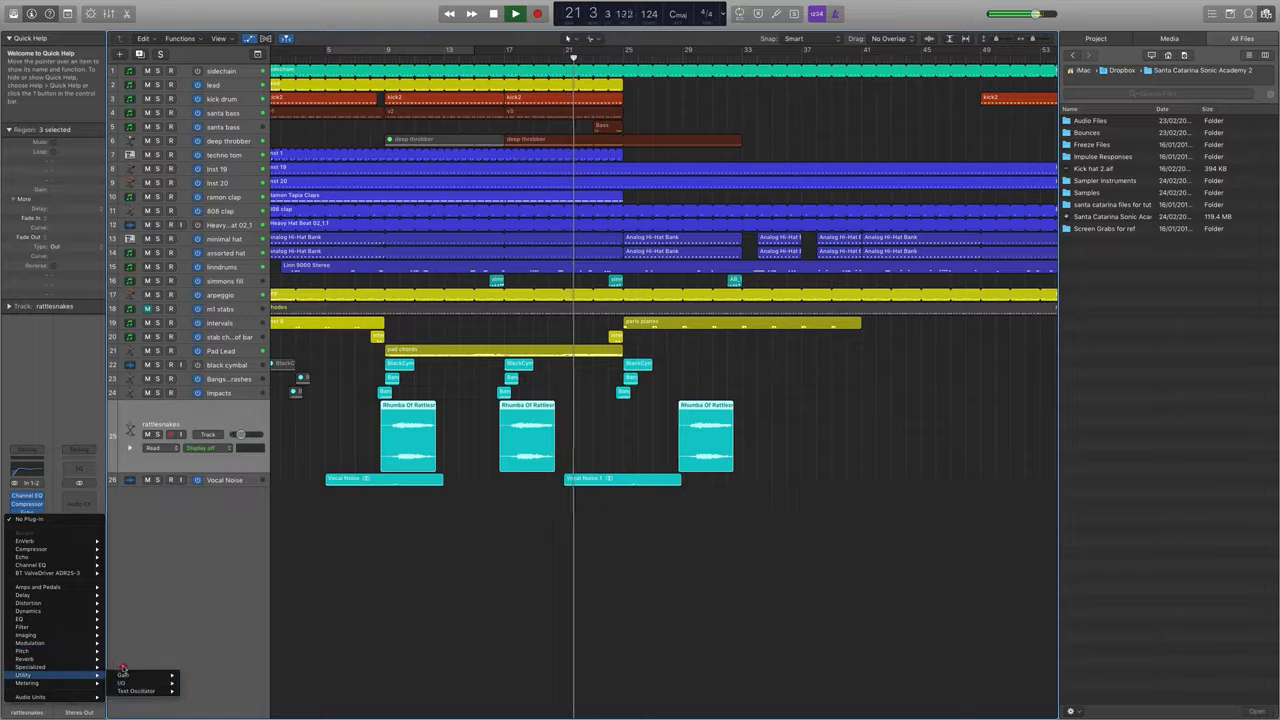
click(125, 675)
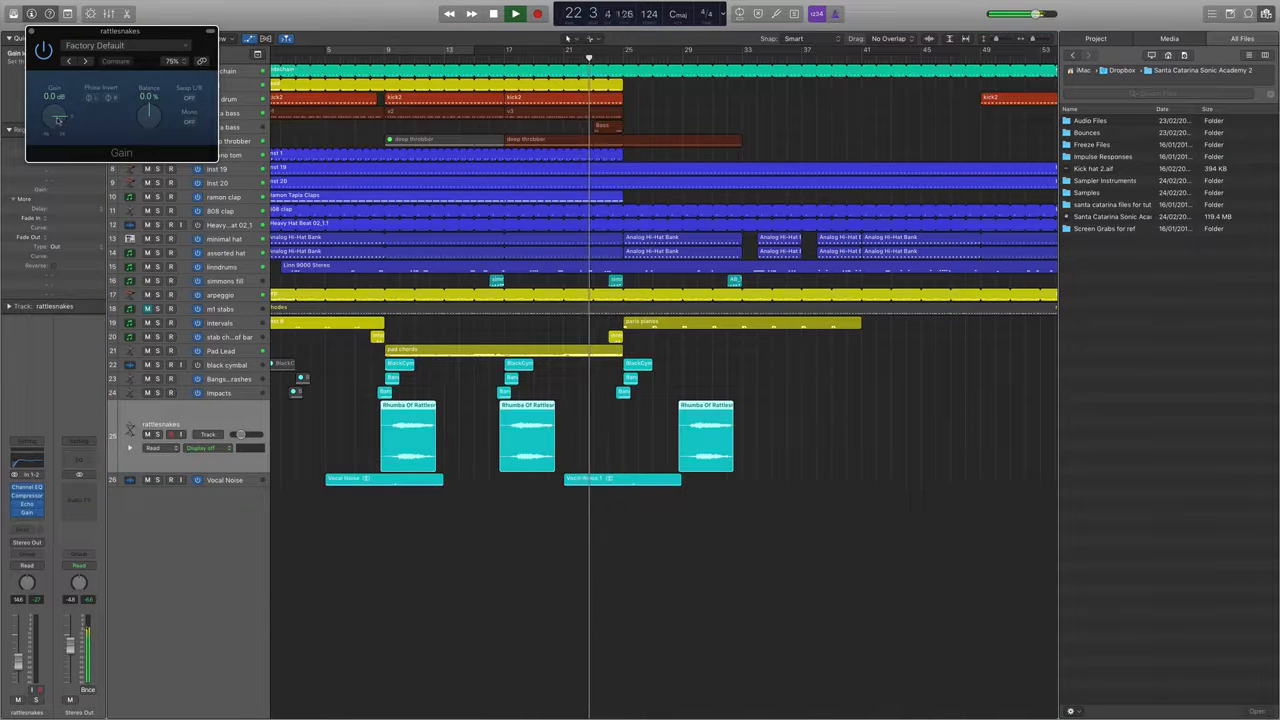
drag(58, 118, 56, 103)
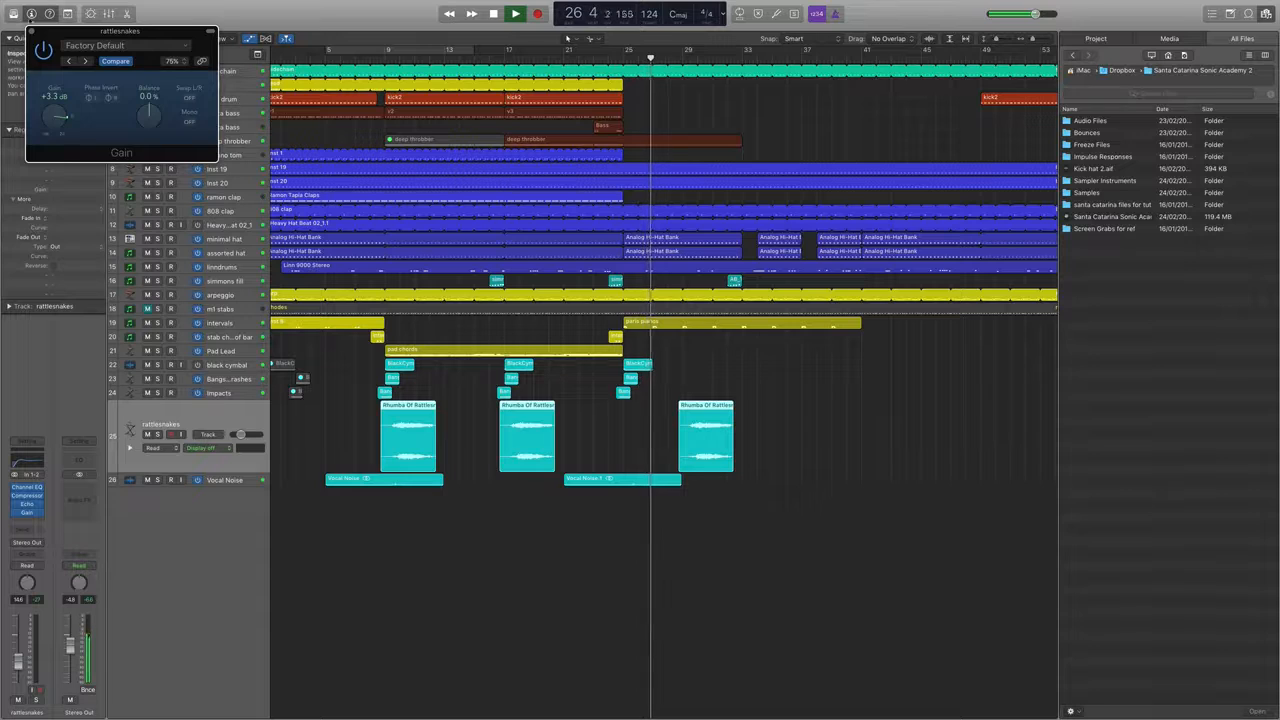
click(31, 31)
key(space)
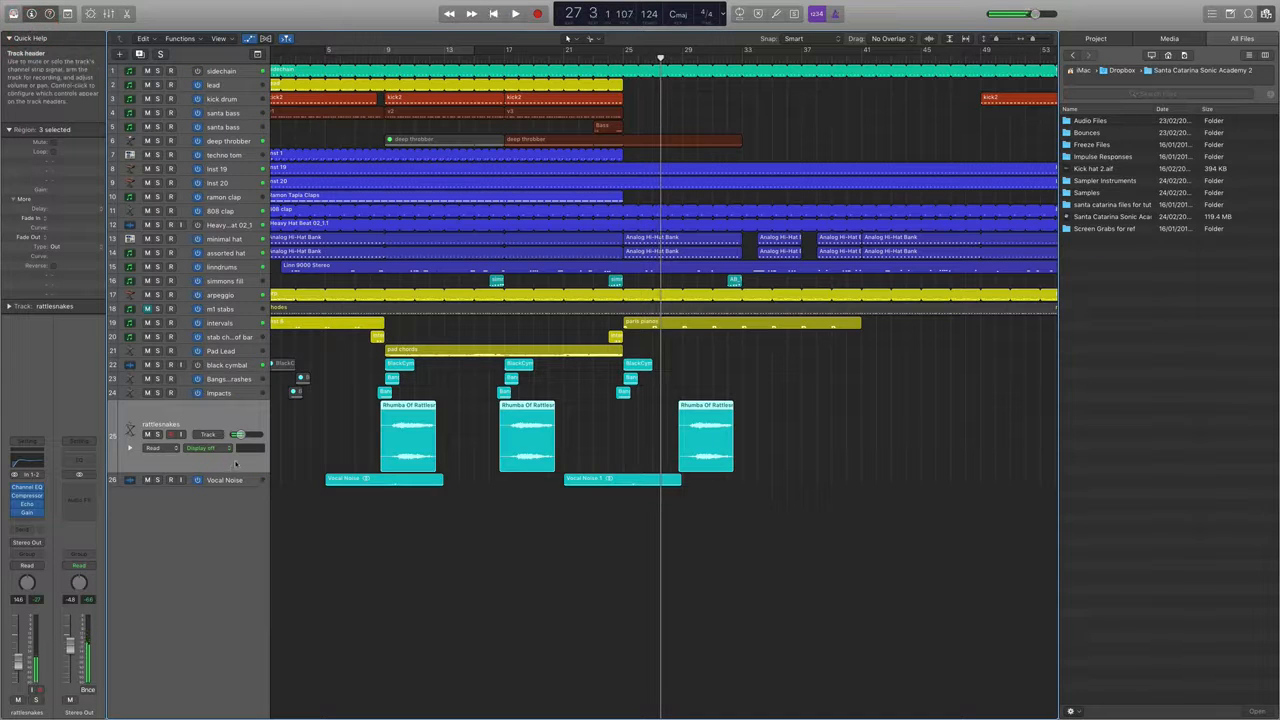
Mute the Vocal Noise copy at bar 21 and place another copy of the original region at bar 13.
click(222, 479)
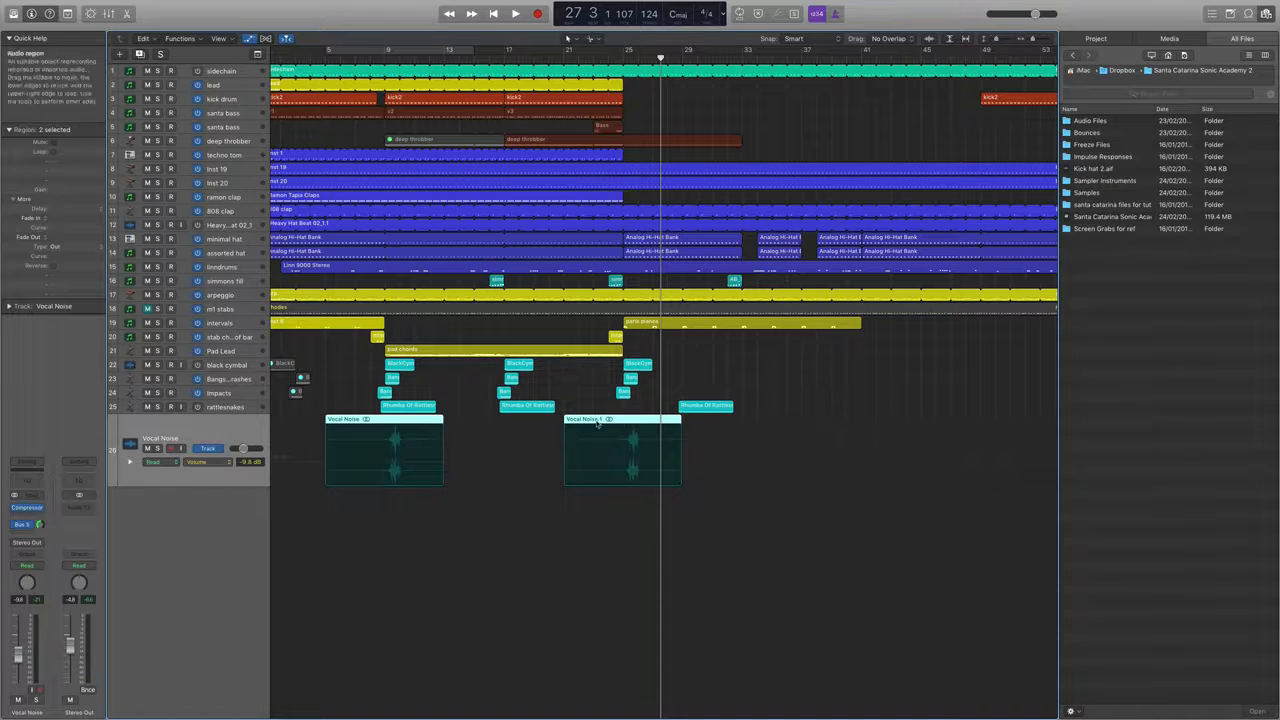
key(shift+n)
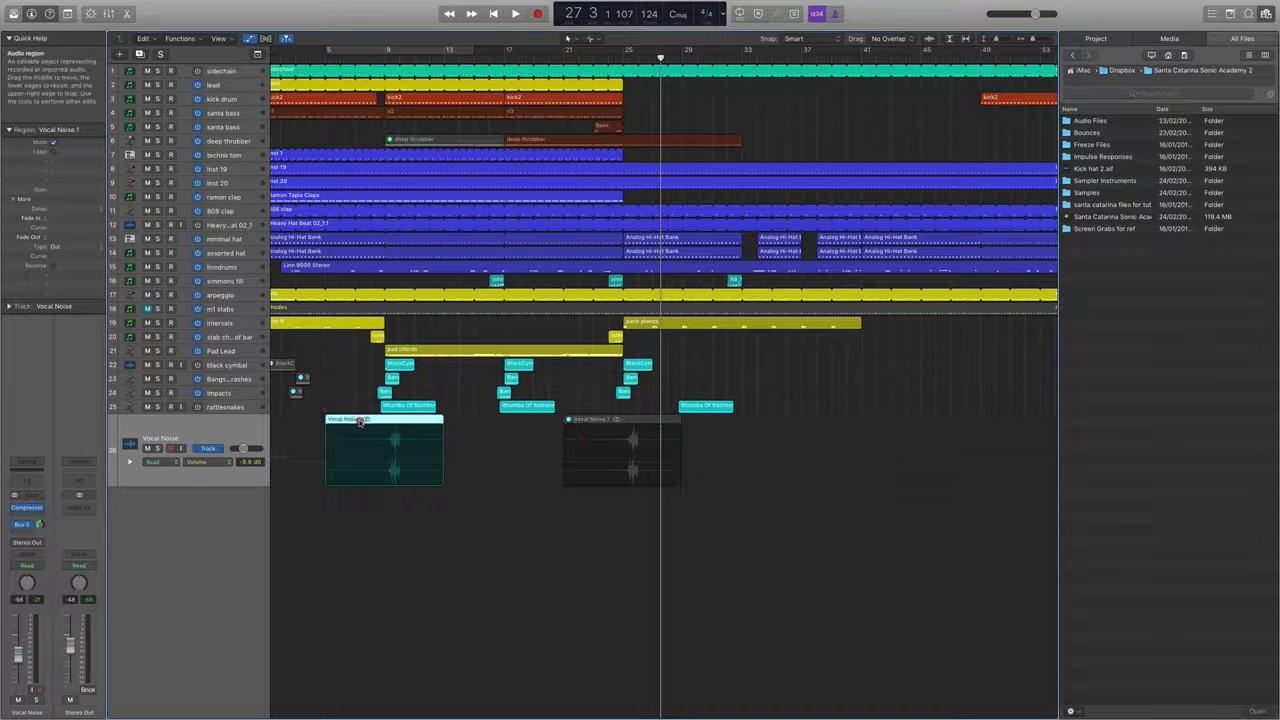
drag(360, 420, 480, 430)
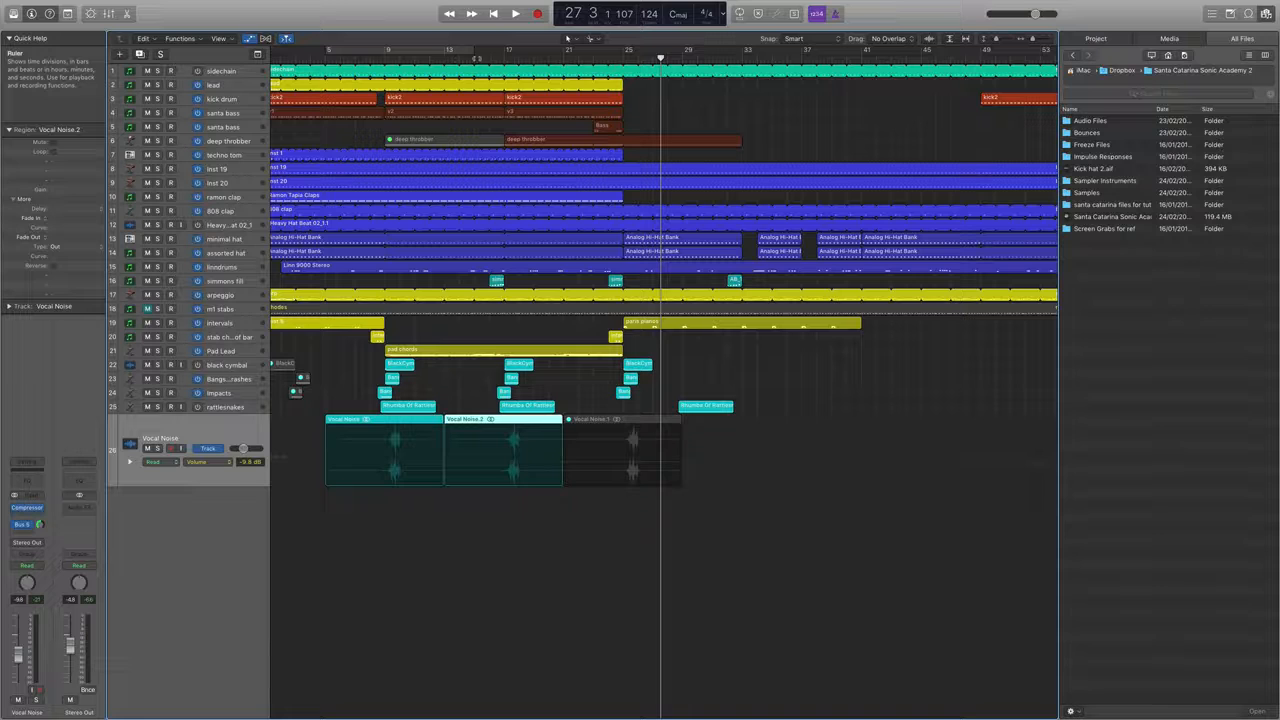
Play the arrangement from about bar 15 to hear the second Vocal Noise region in the mix.
key(space)
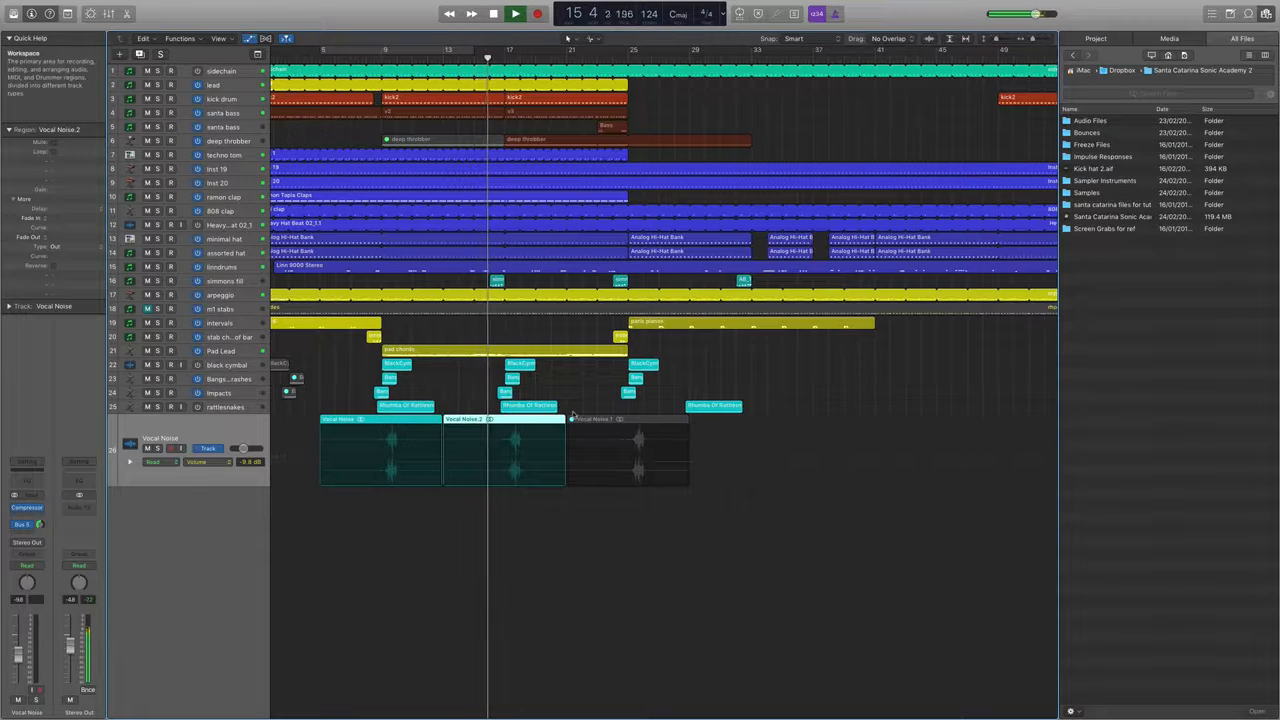
scroll(574, 416, up, 5)
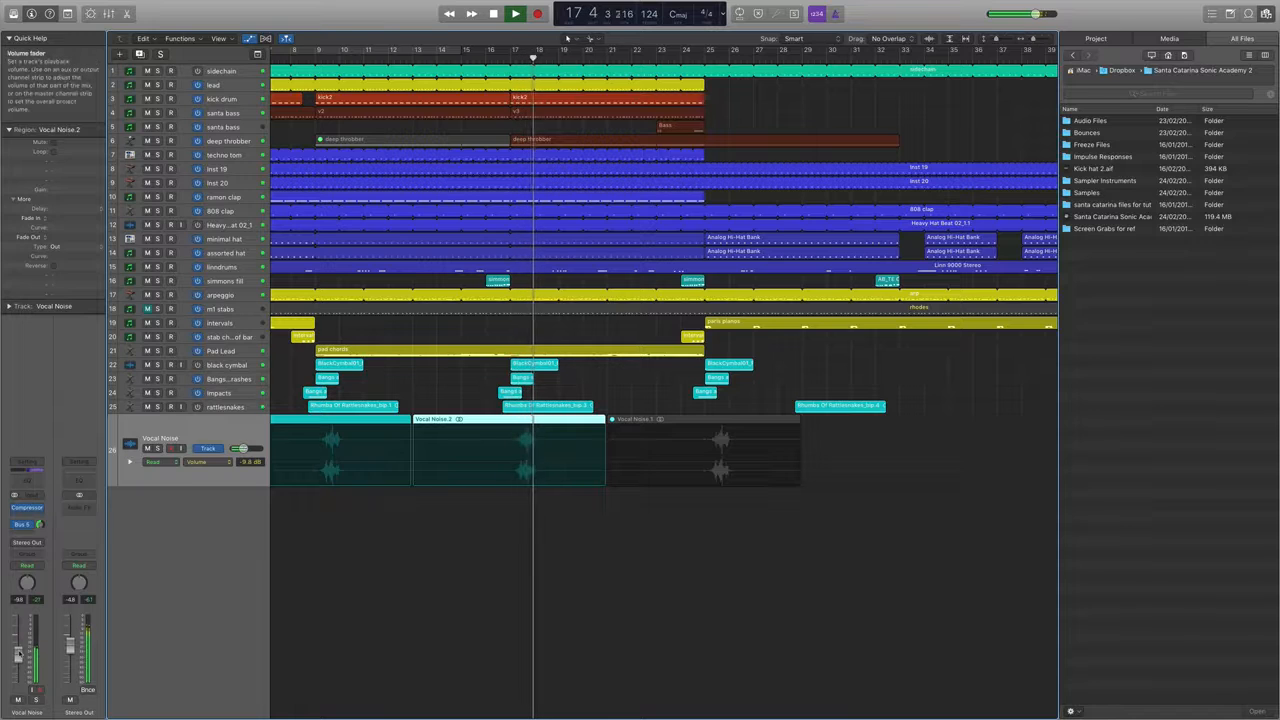
key(space)
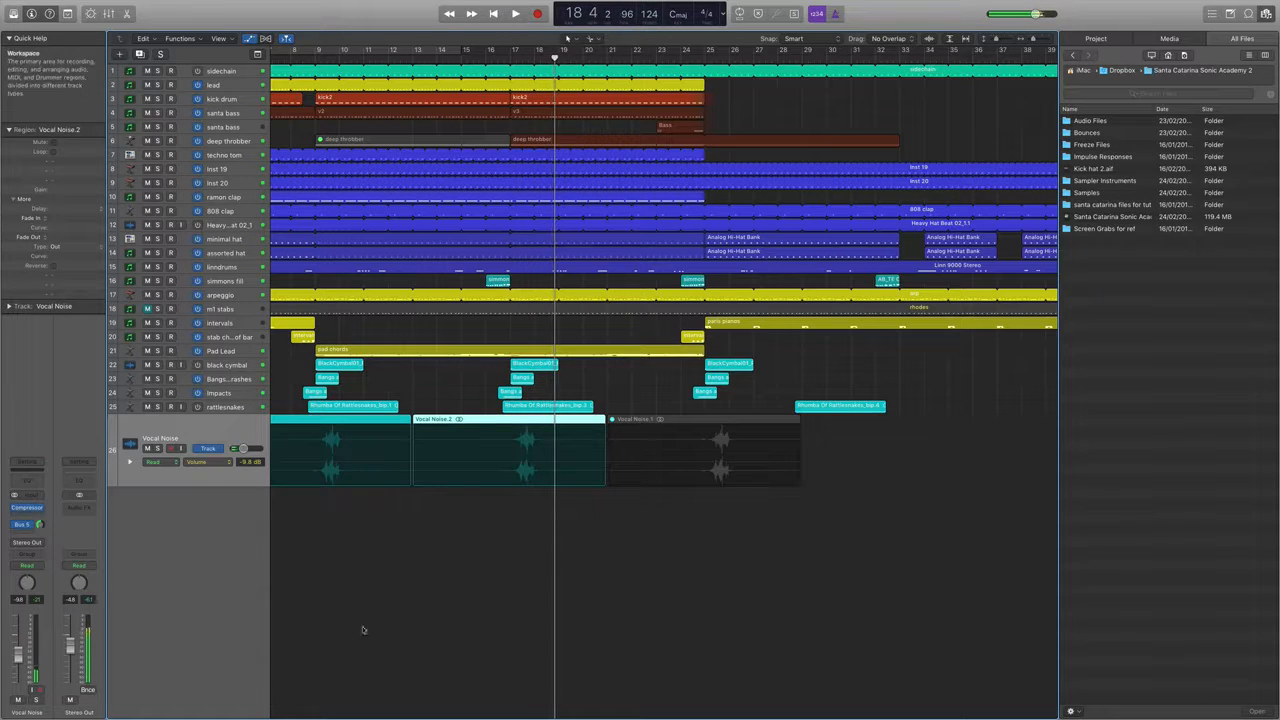
scroll(231, 563, down, 5)
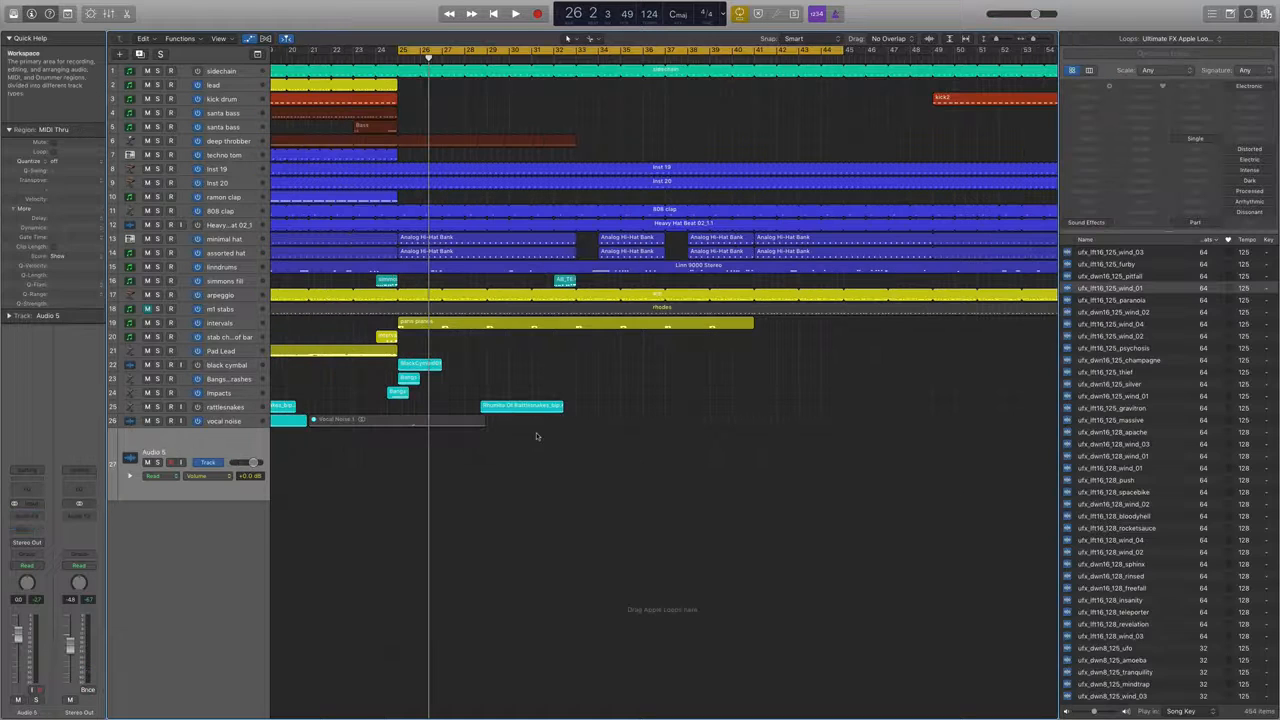
Add the audio file big sweep.aif to the Audio 5 track.
right_click(336, 430)
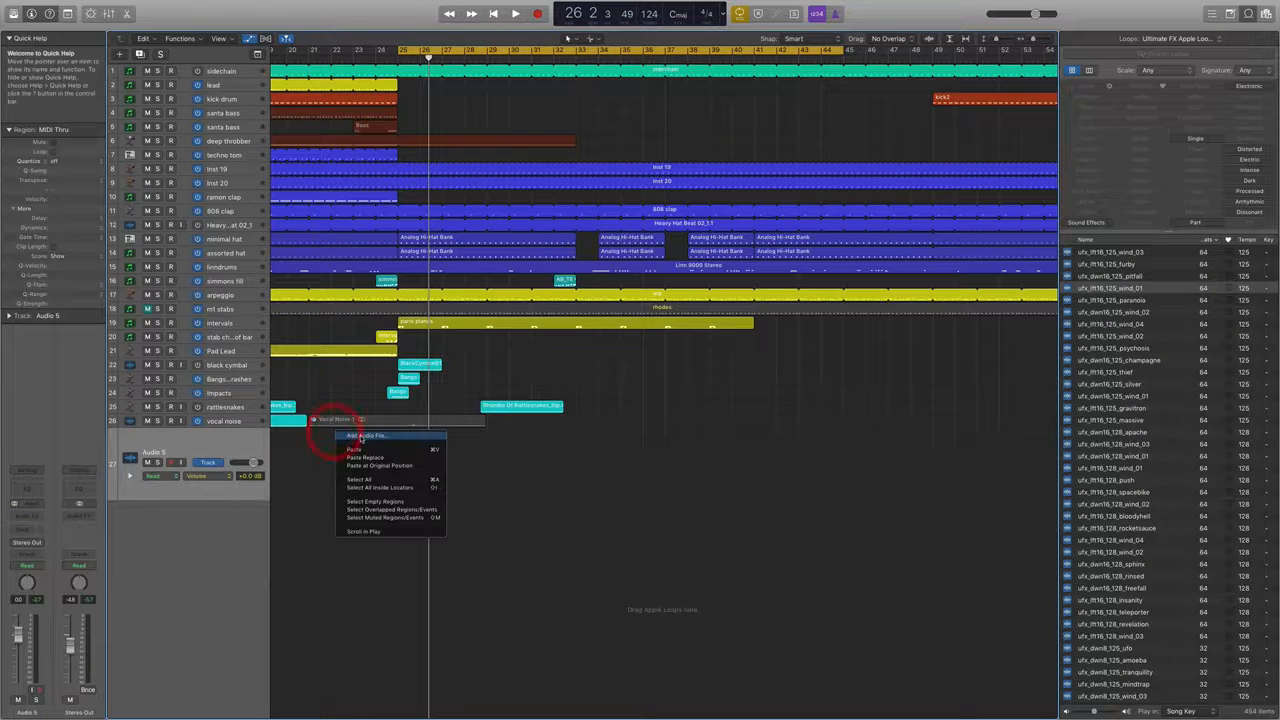
click(357, 438)
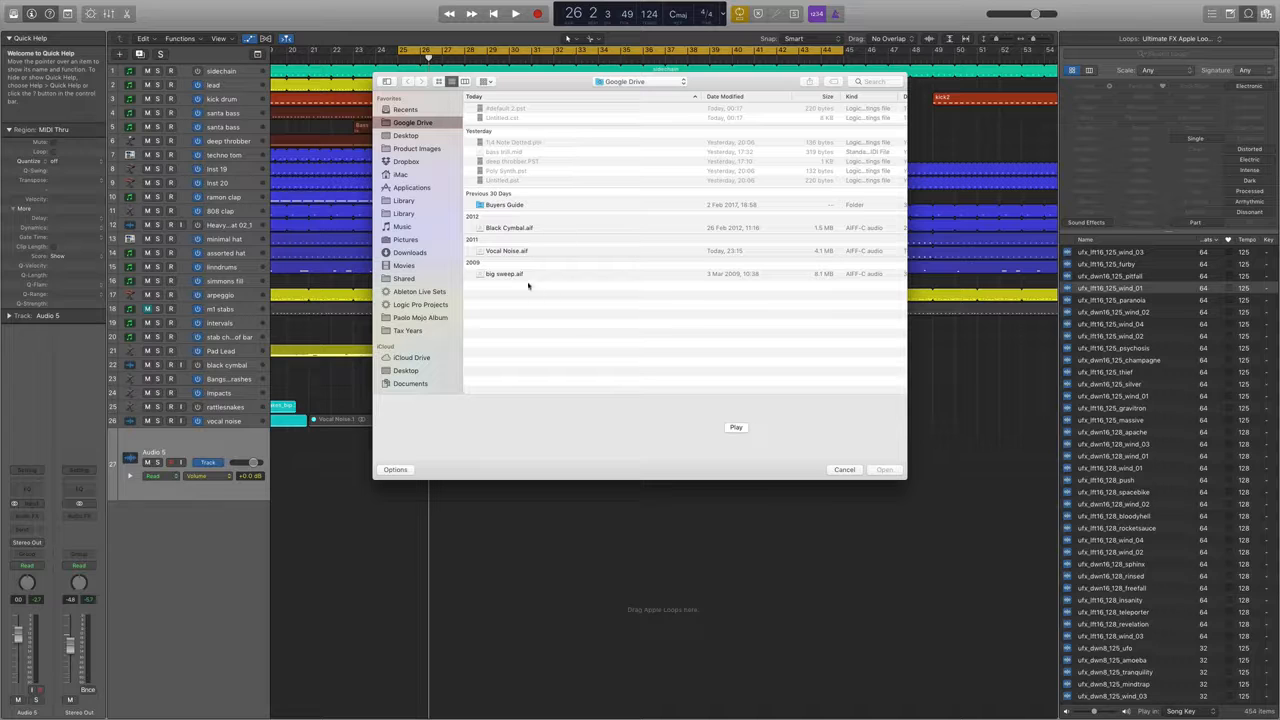
double_click(519, 274)
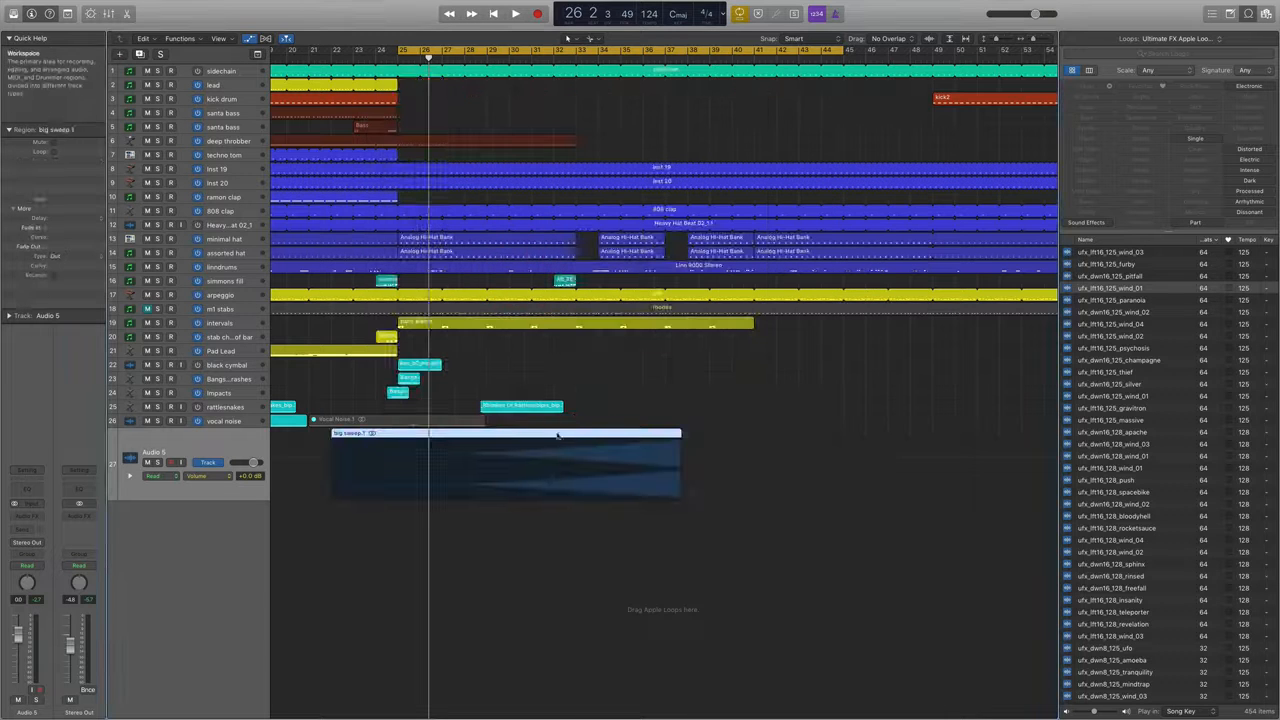
Move the big sweep region earlier so that it ends at bar 25, playing the mix from about bar 16.
key(super+Left)
key(super+Left)
key(super+Left)
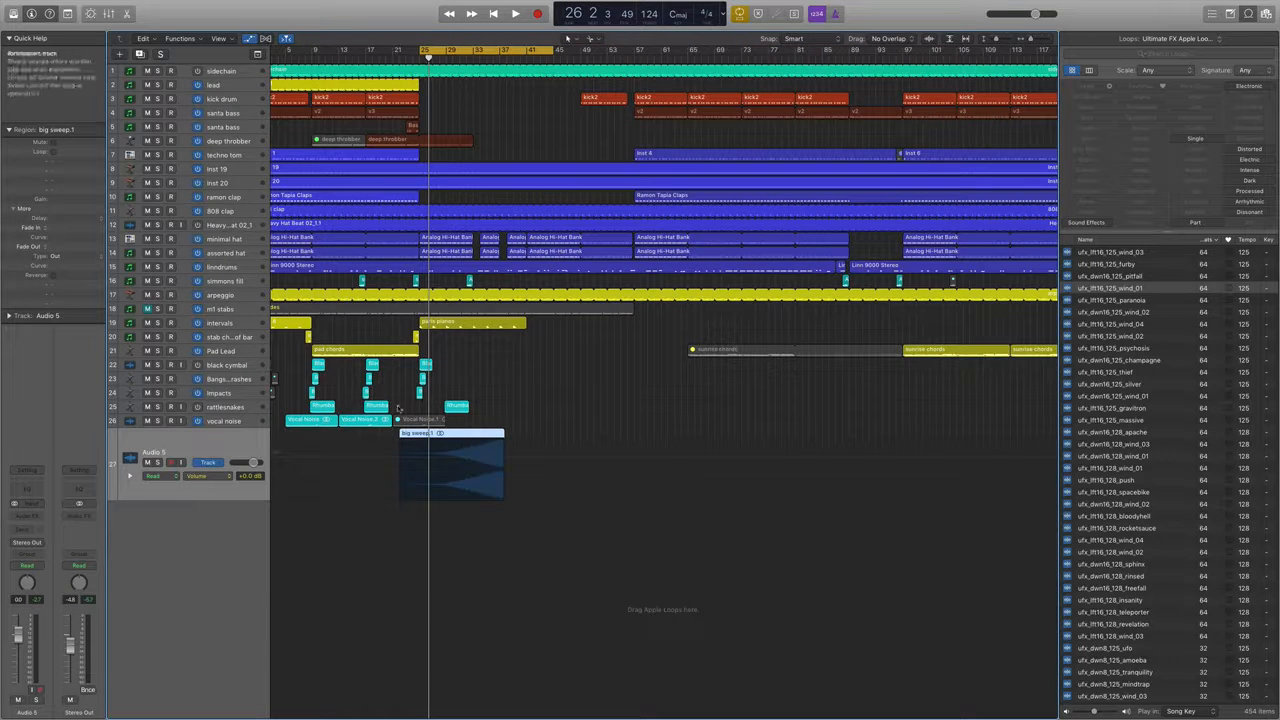
drag(418, 432, 345, 457)
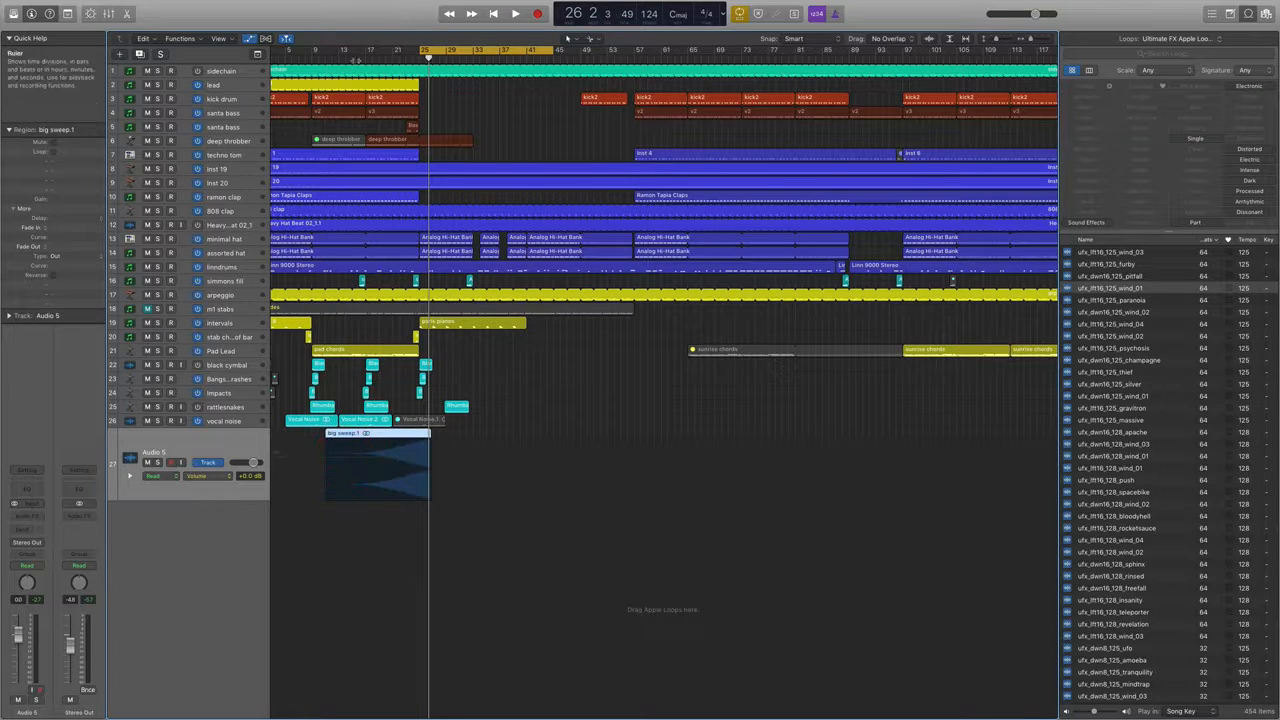
double_click(357, 59)
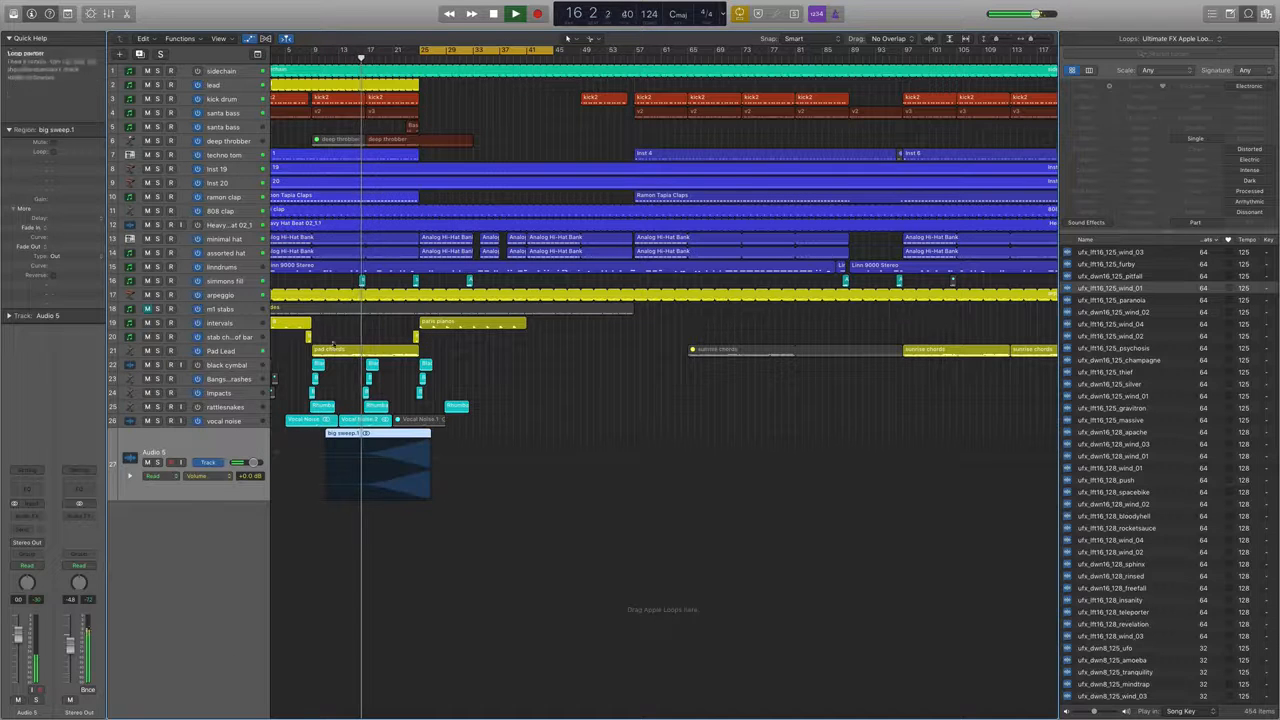
key(super+Right)
key(super+Right)
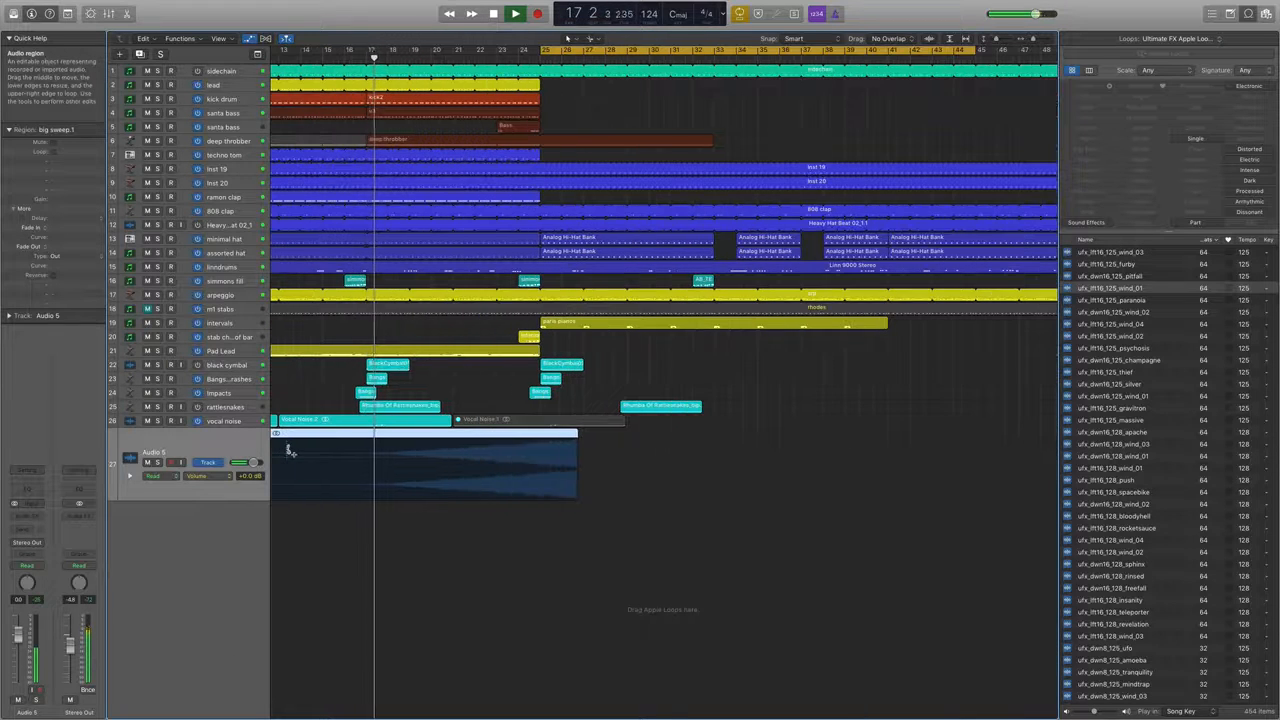
drag(522, 438, 504, 436)
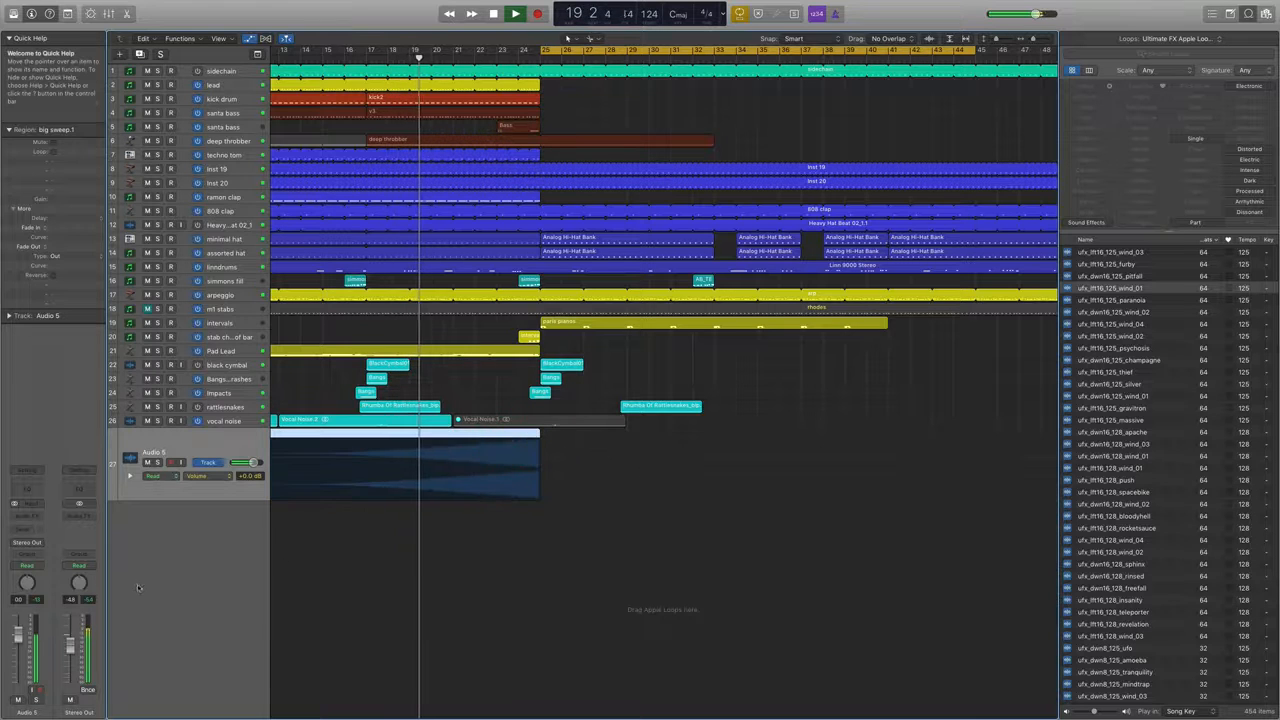
Lower the Audio 5 track's volume to -12.4 dB and solo it over a cycle range from bar 21 to bar 25.
drag(18, 634, 18, 668)
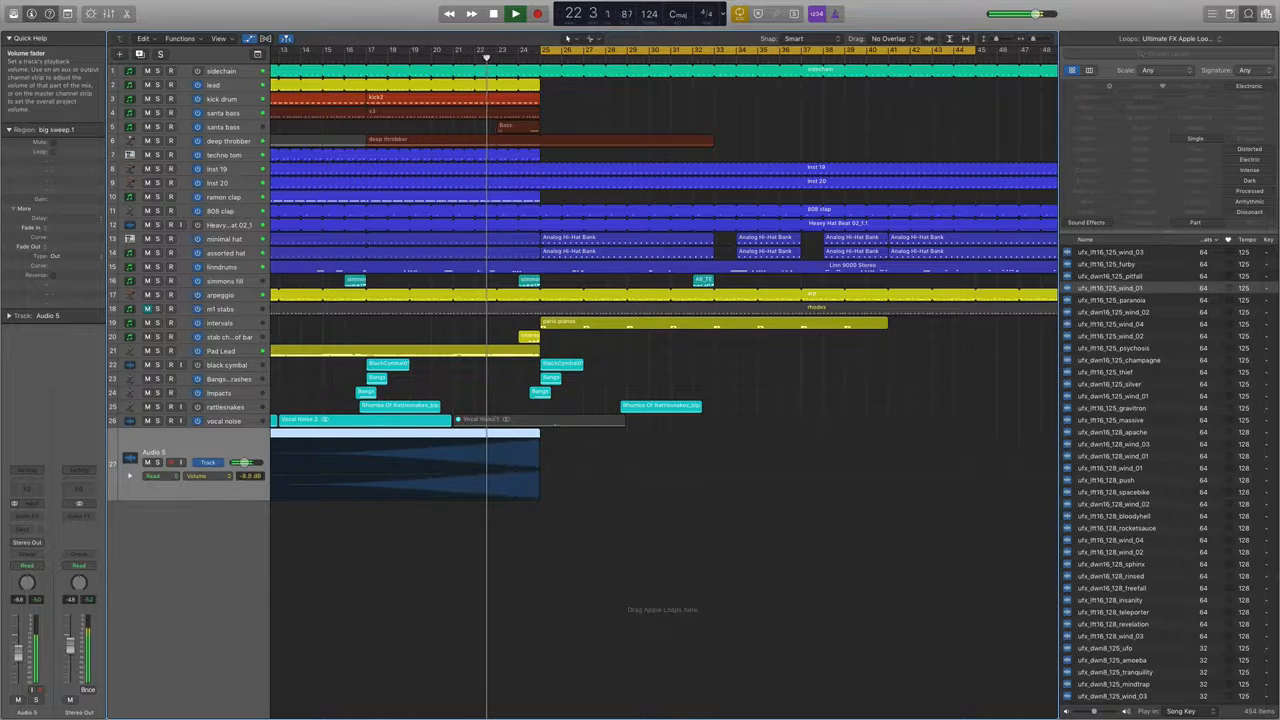
drag(18, 657, 18, 660)
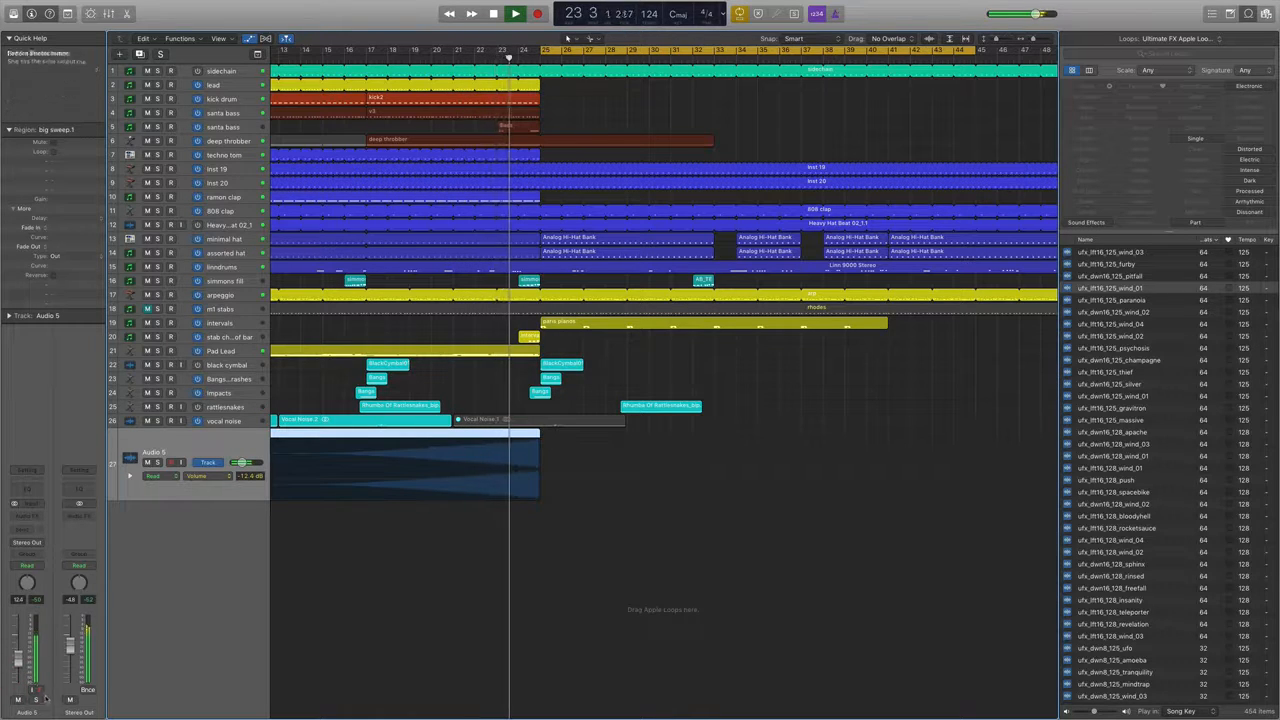
click(36, 700)
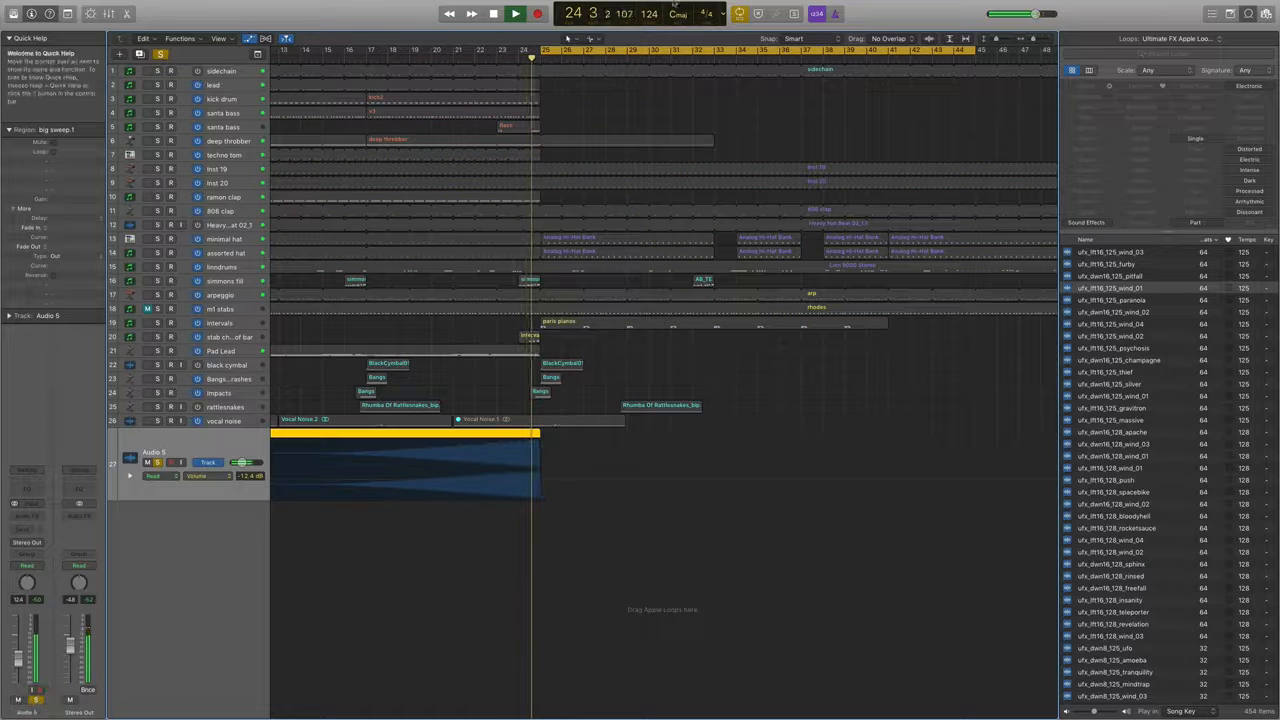
drag(458, 50, 540, 50)
Insert a Channel EQ on the Audio 5 track and set its low-cut filter to about 3600 Hz with a gentler slope.
click(35, 494)
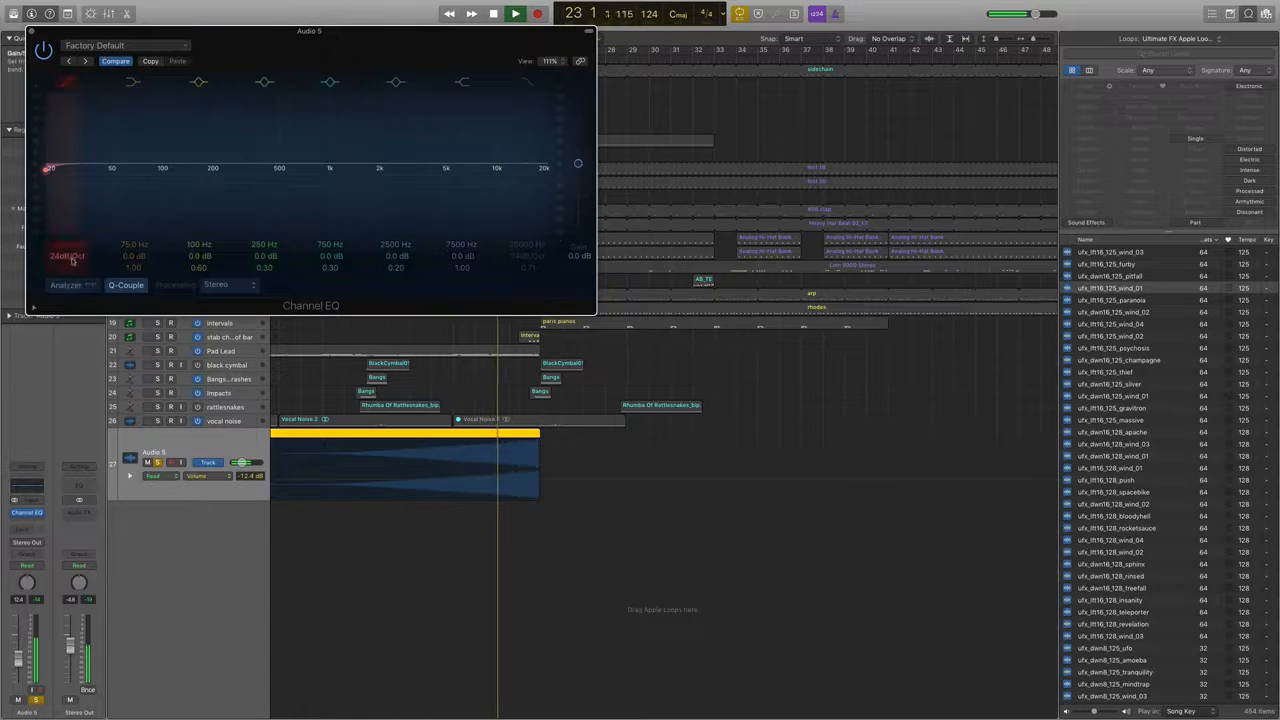
drag(70, 244, 70, 204)
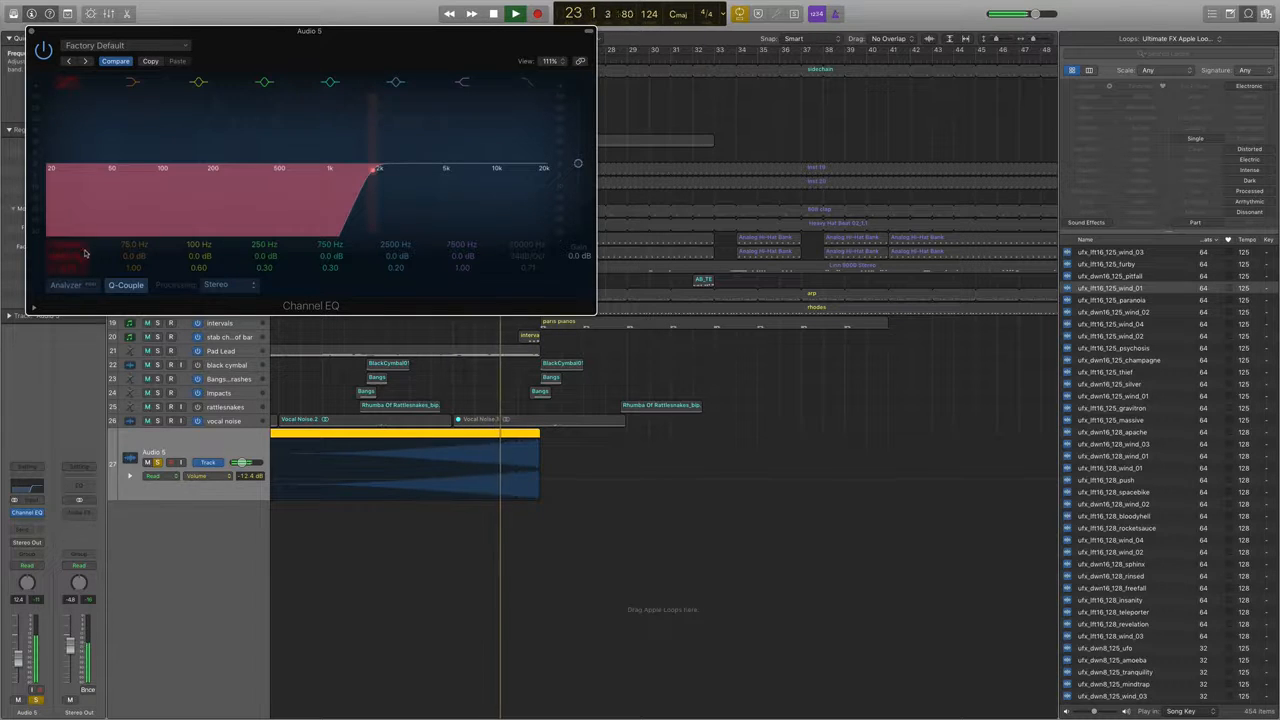
drag(68, 256, 68, 266)
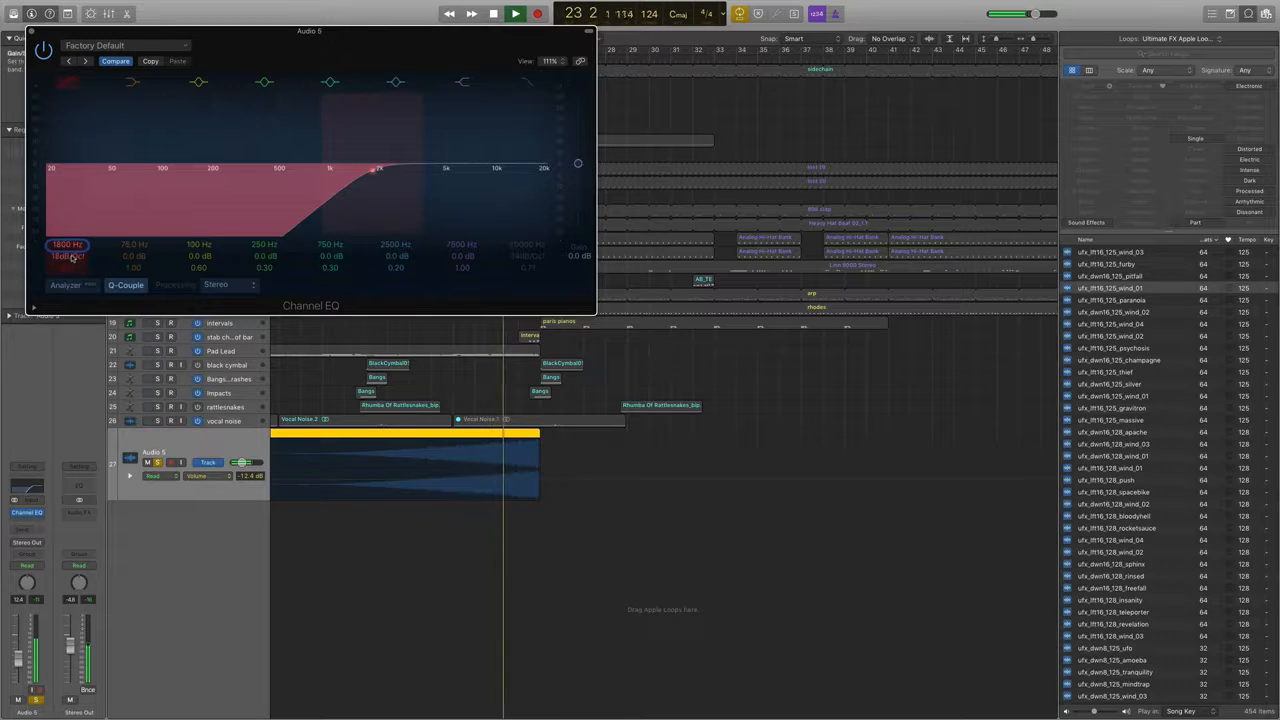
drag(68, 257, 68, 232)
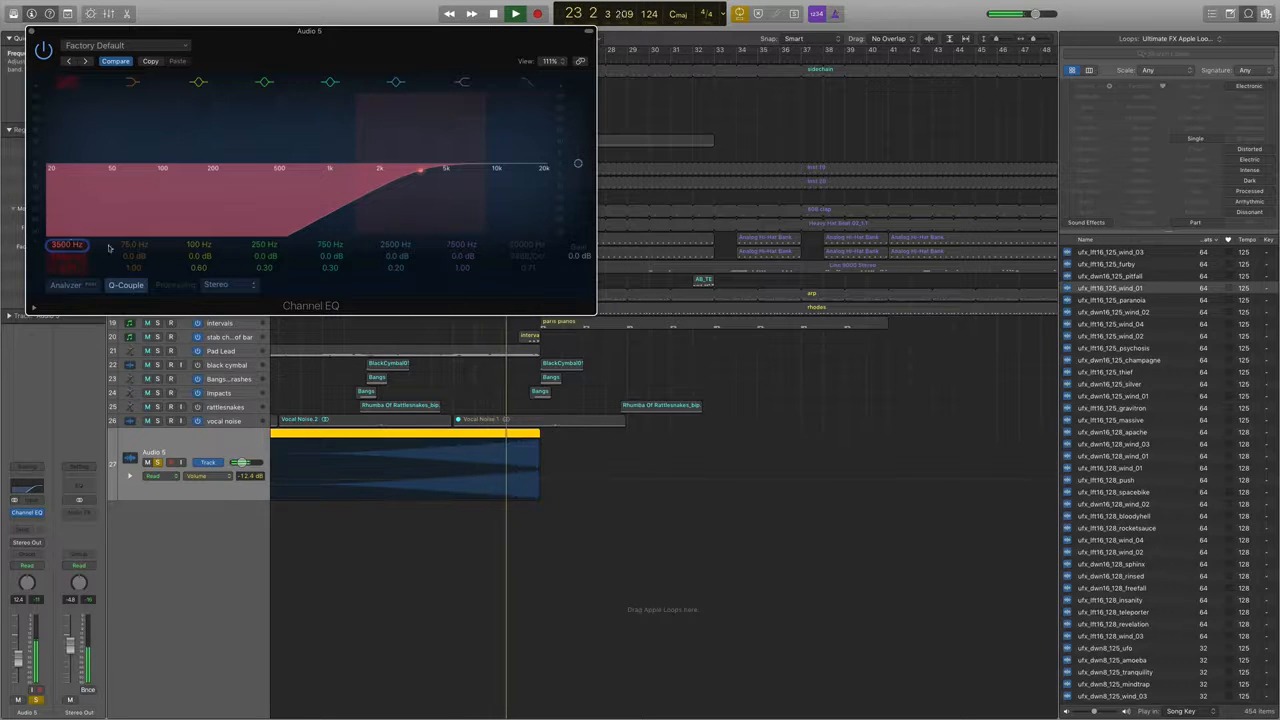
Set the fourth band of the Audio 5 Channel EQ to 2700 Hz with a -10.0 dB cut.
drag(141, 162, 141, 174)
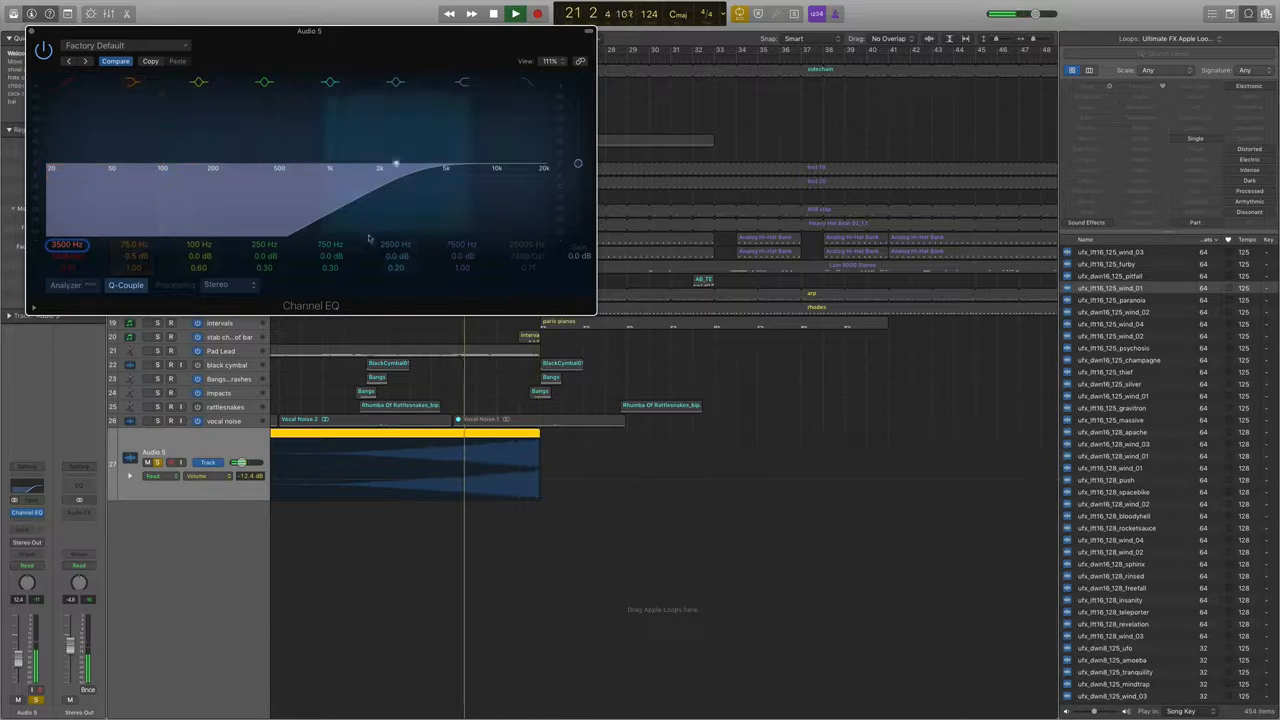
drag(268, 264, 258, 208)
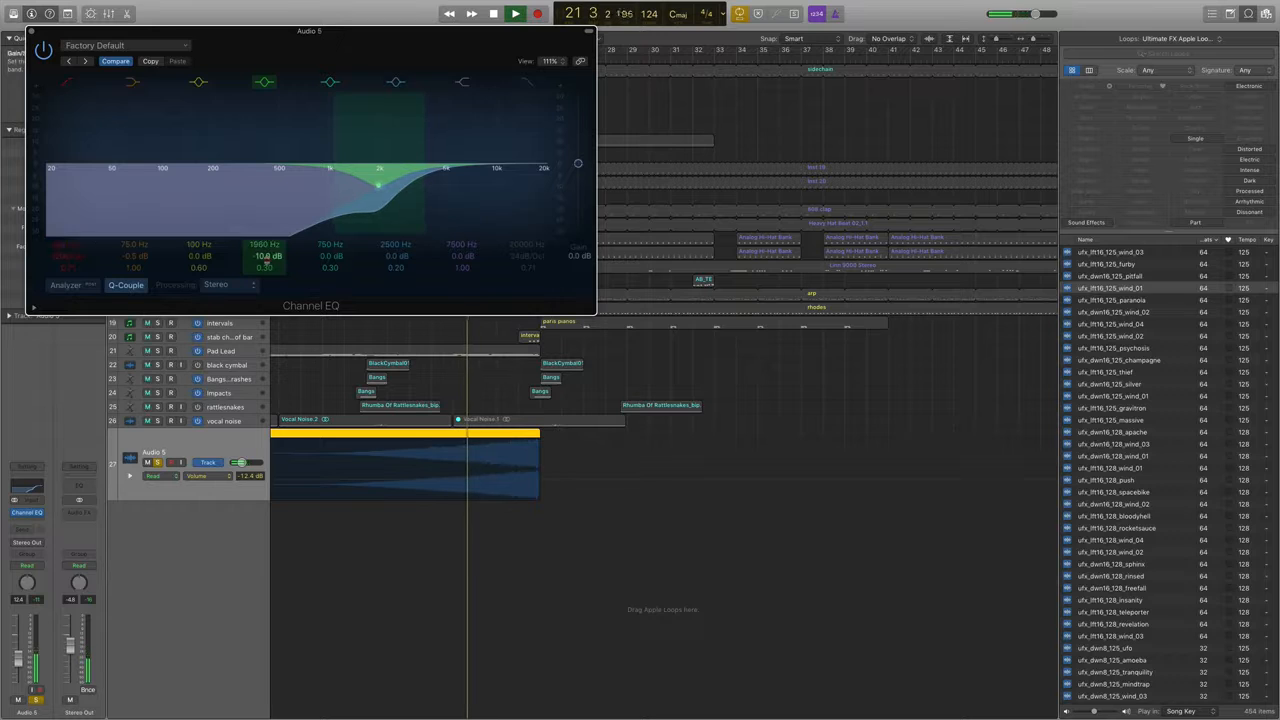
drag(258, 208, 258, 193)
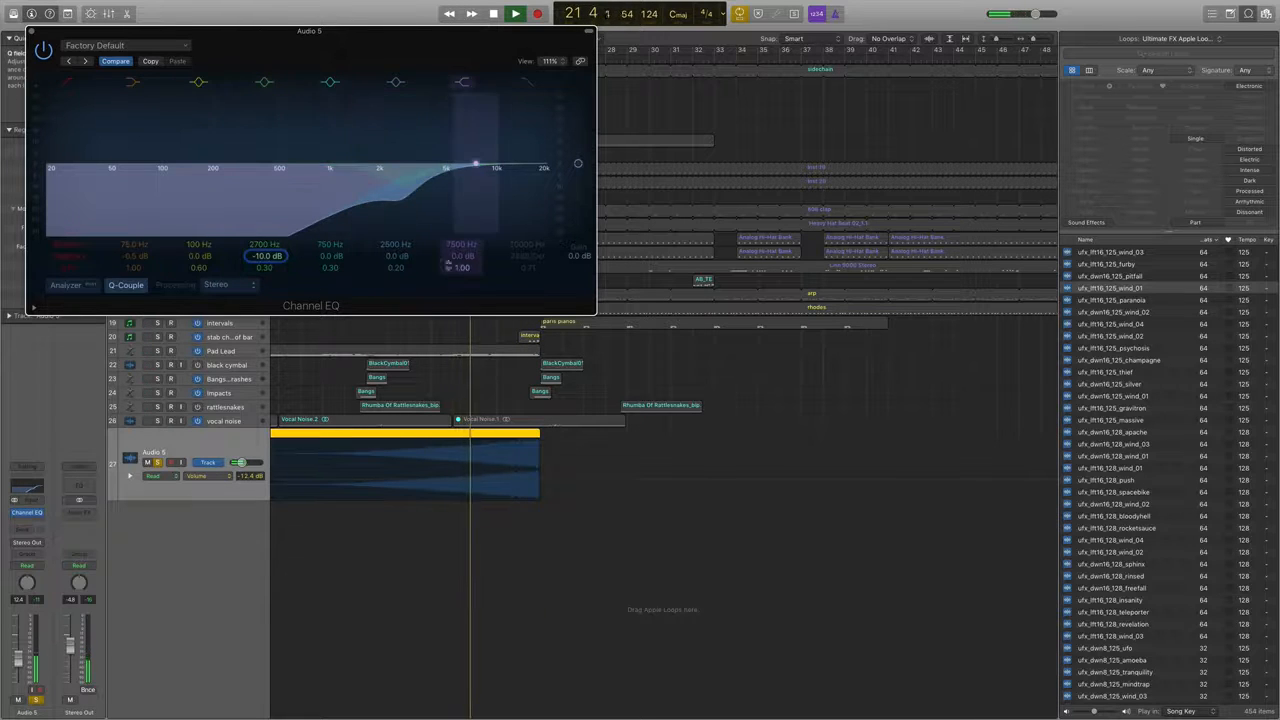
Add a narrow -9.5 dB cut at 6400 Hz with Q 11.0 and a +6.5 dB high shelf at 8900 Hz in the Channel EQ.
drag(396, 166, 396, 151)
drag(393, 260, 397, 229)
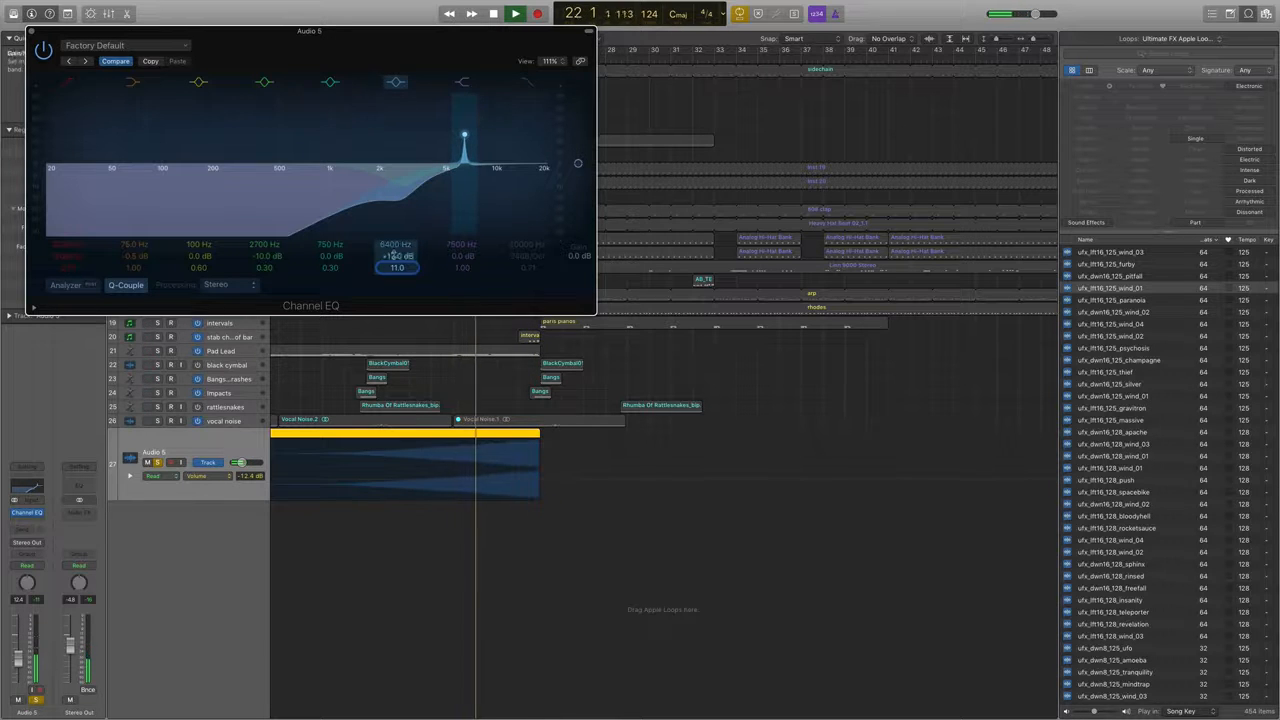
drag(397, 256, 397, 285)
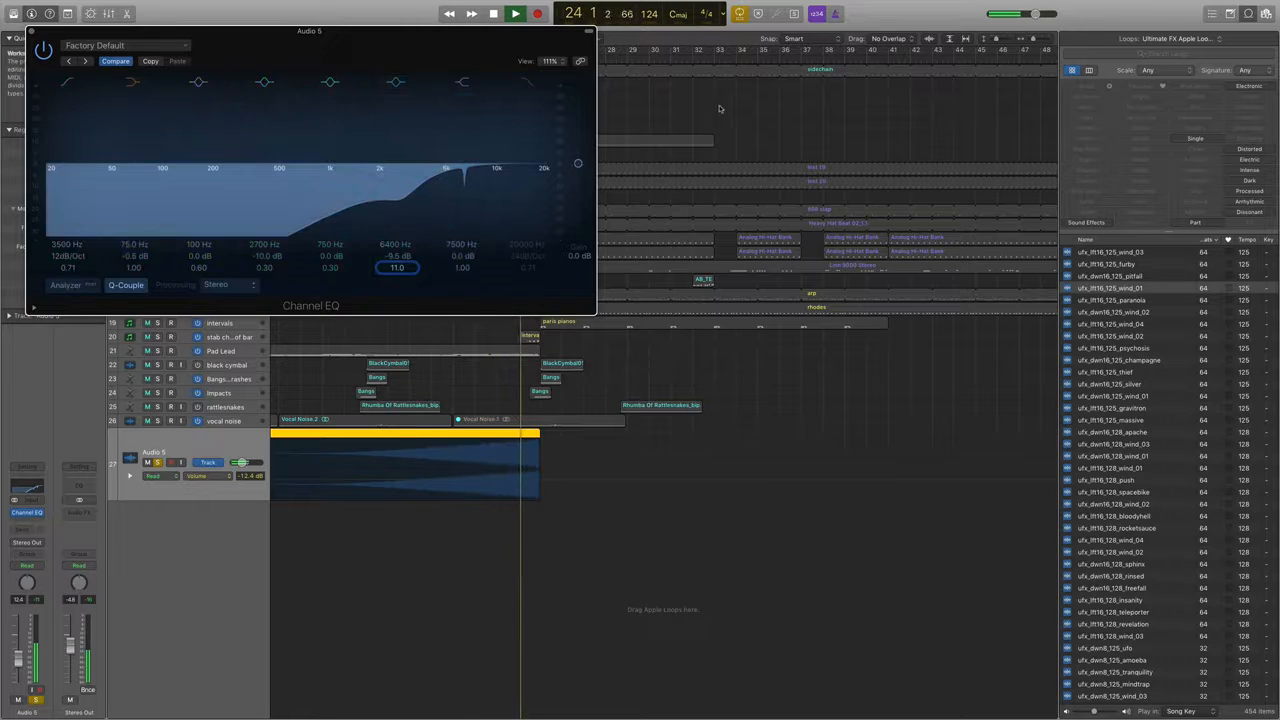
click(540, 137)
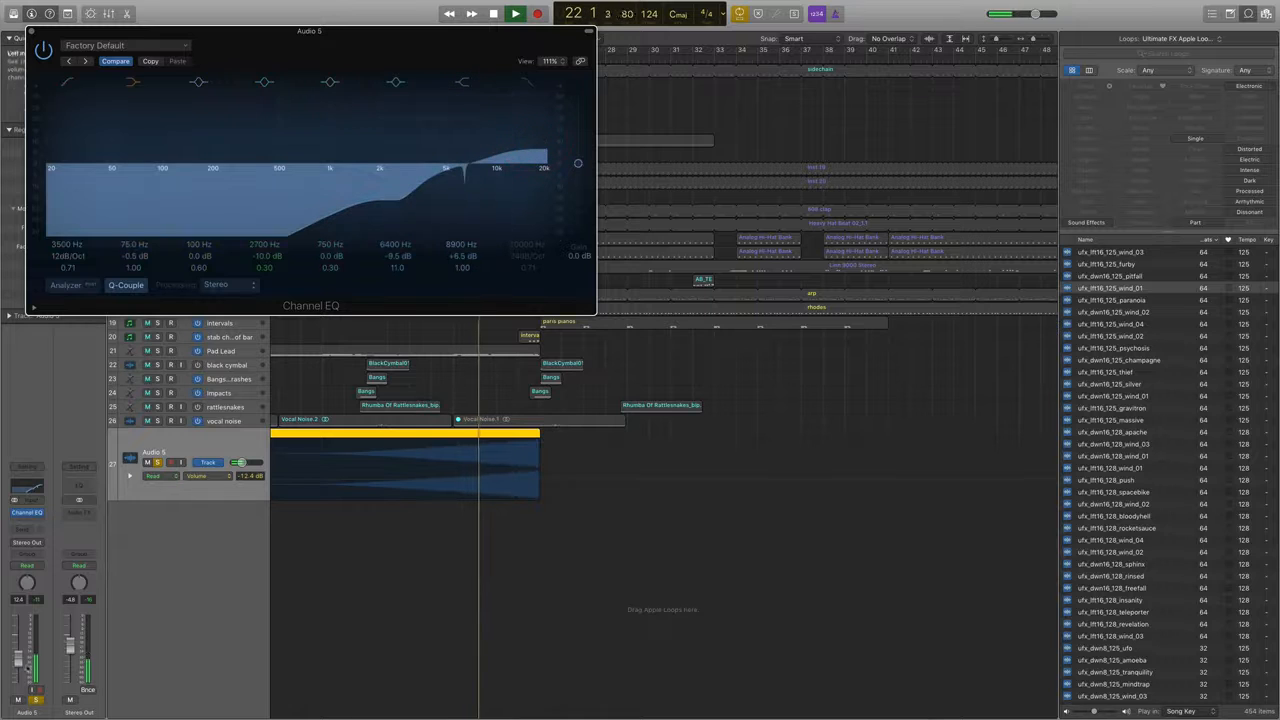
Raise the Audio 5 volume to -10.2 dB, and set the EQ's low cut to 2950 Hz with Q 0.10 and the analyzer on.
drag(19, 660, 19, 654)
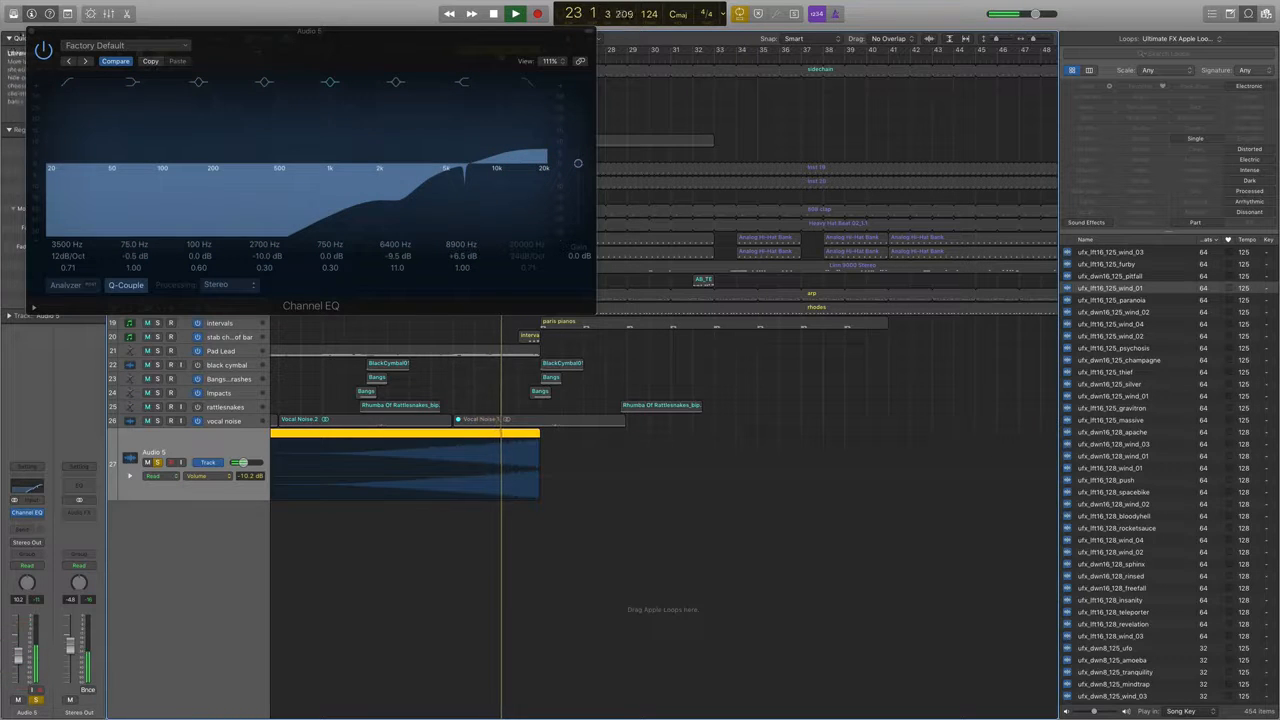
click(62, 248)
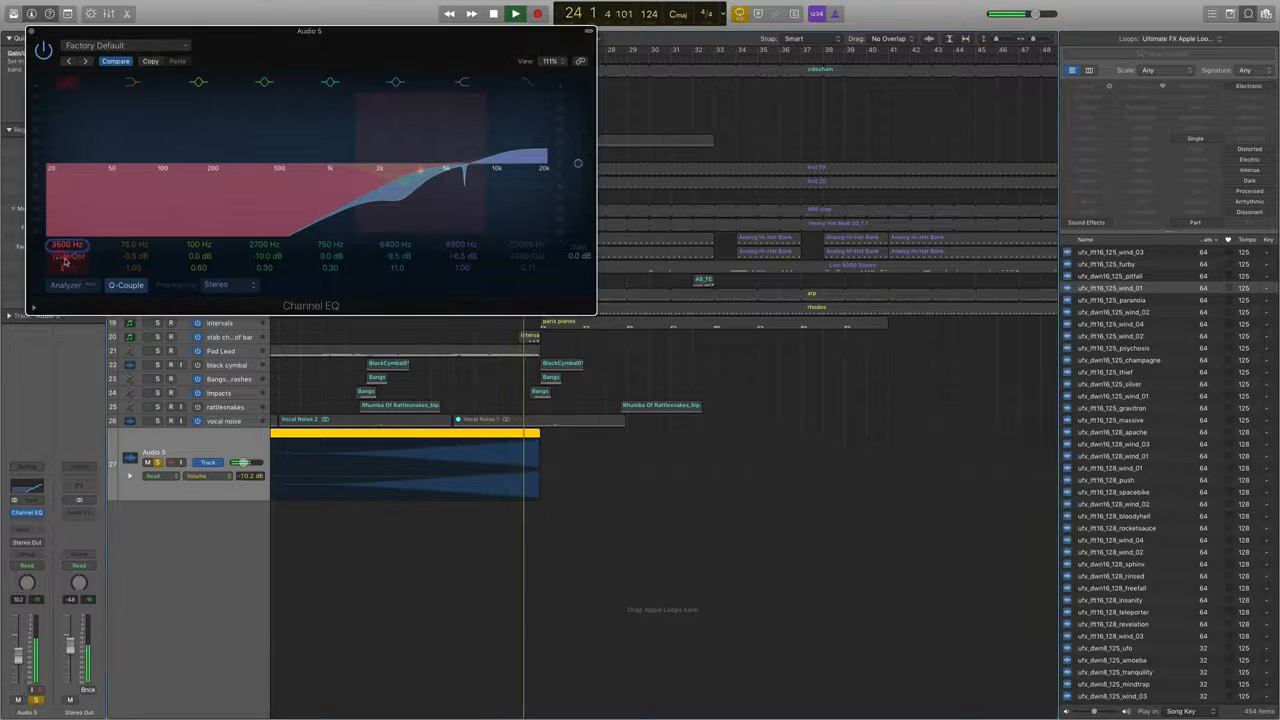
drag(62, 248, 62, 254)
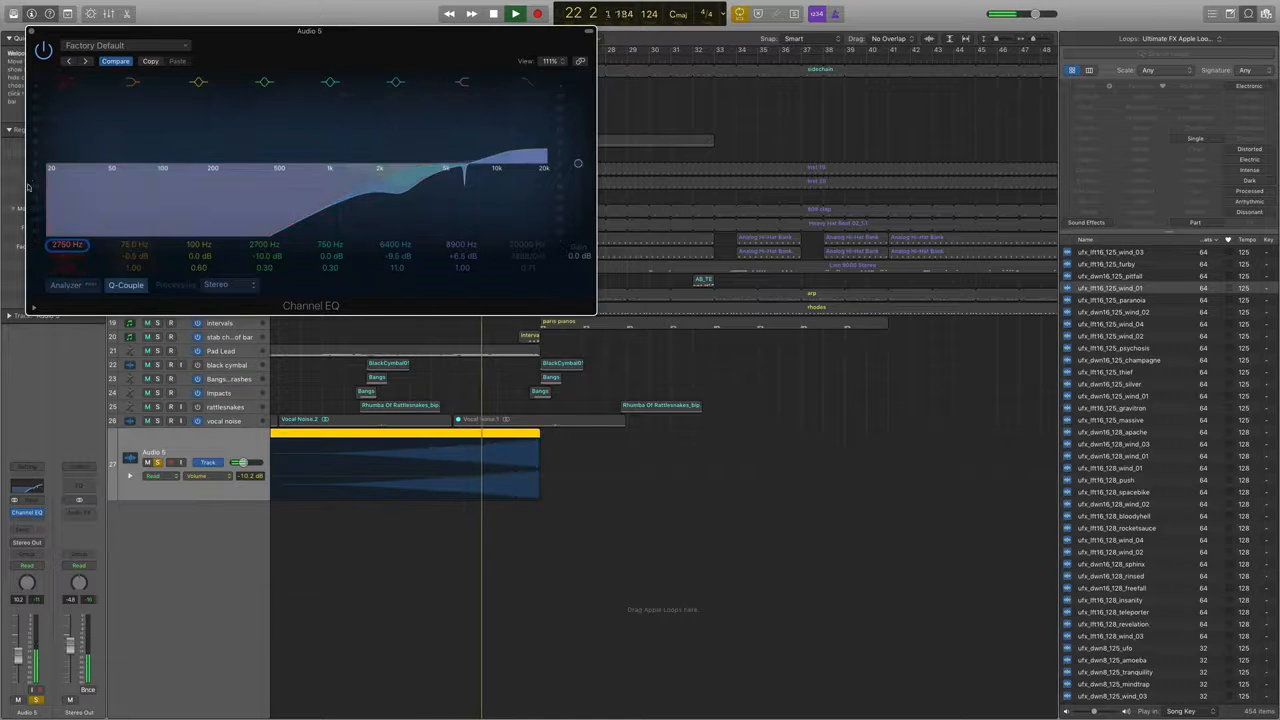
drag(67, 256, 66, 250)
click(66, 285)
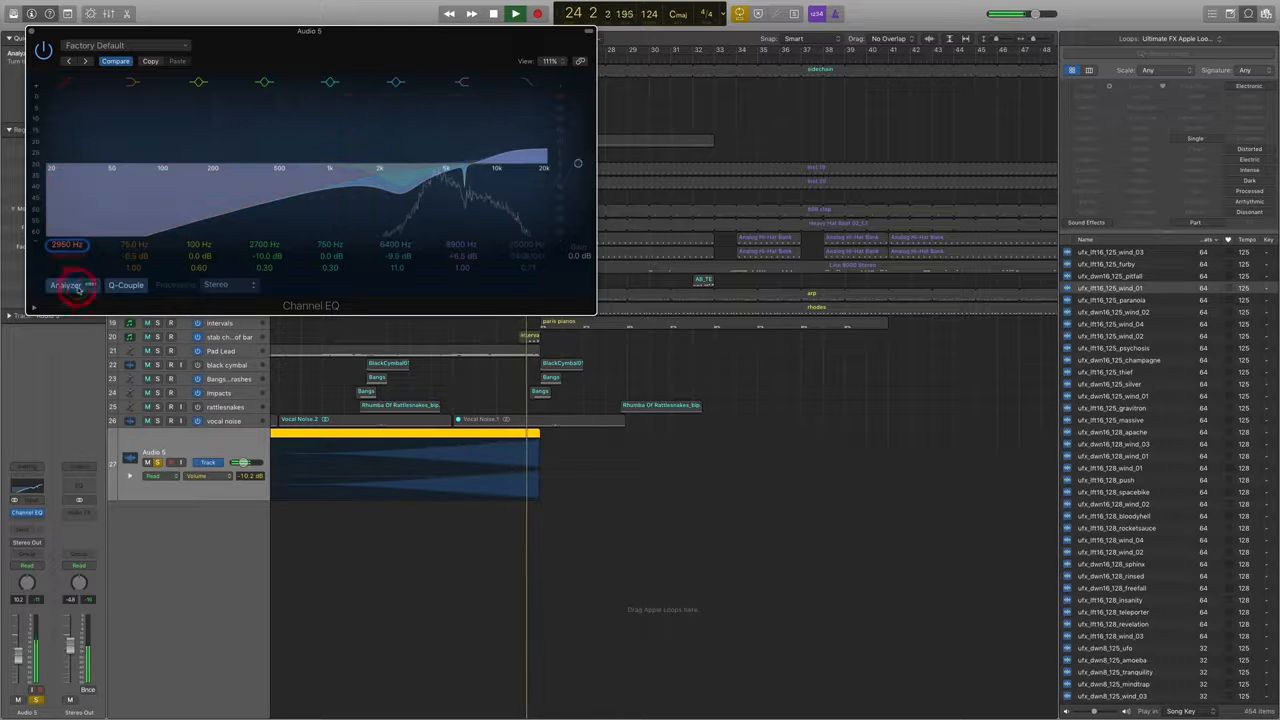
drag(560, 36, 1171, 240)
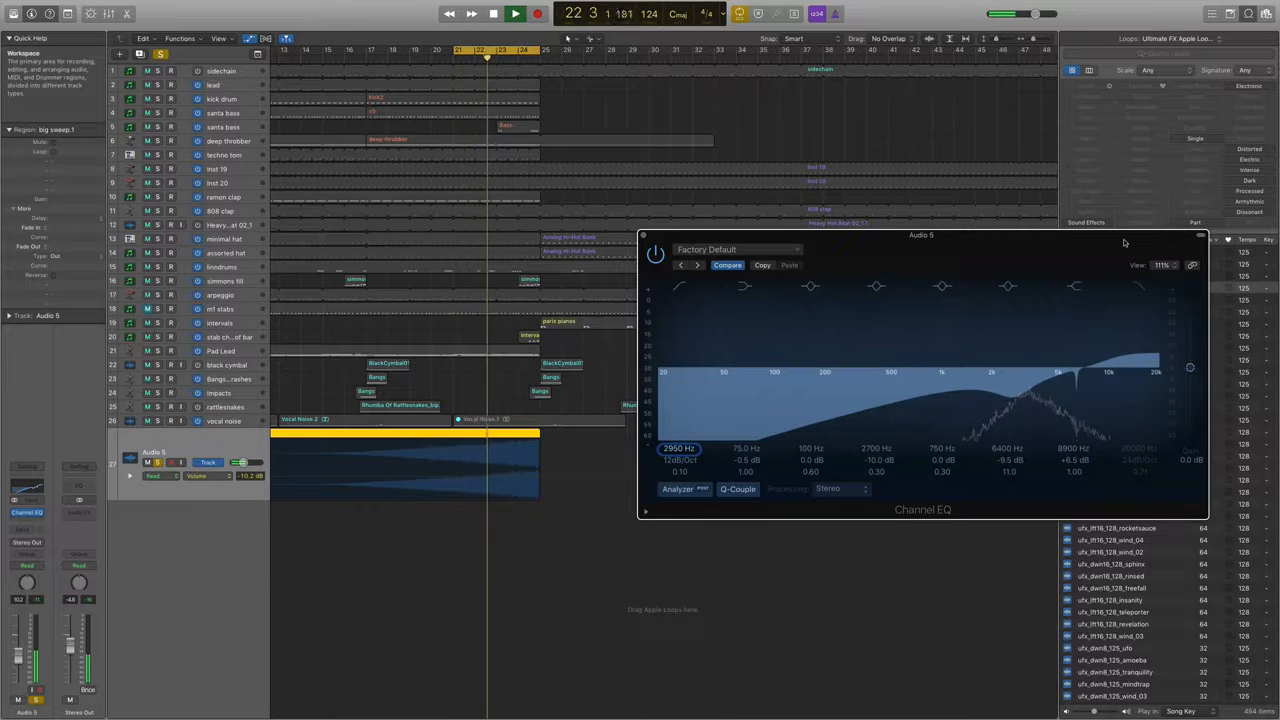
Insert a Sample Delay after the Channel EQ on Audio 5 and set its right delay to 628 samples.
click(31, 520)
click(48, 546)
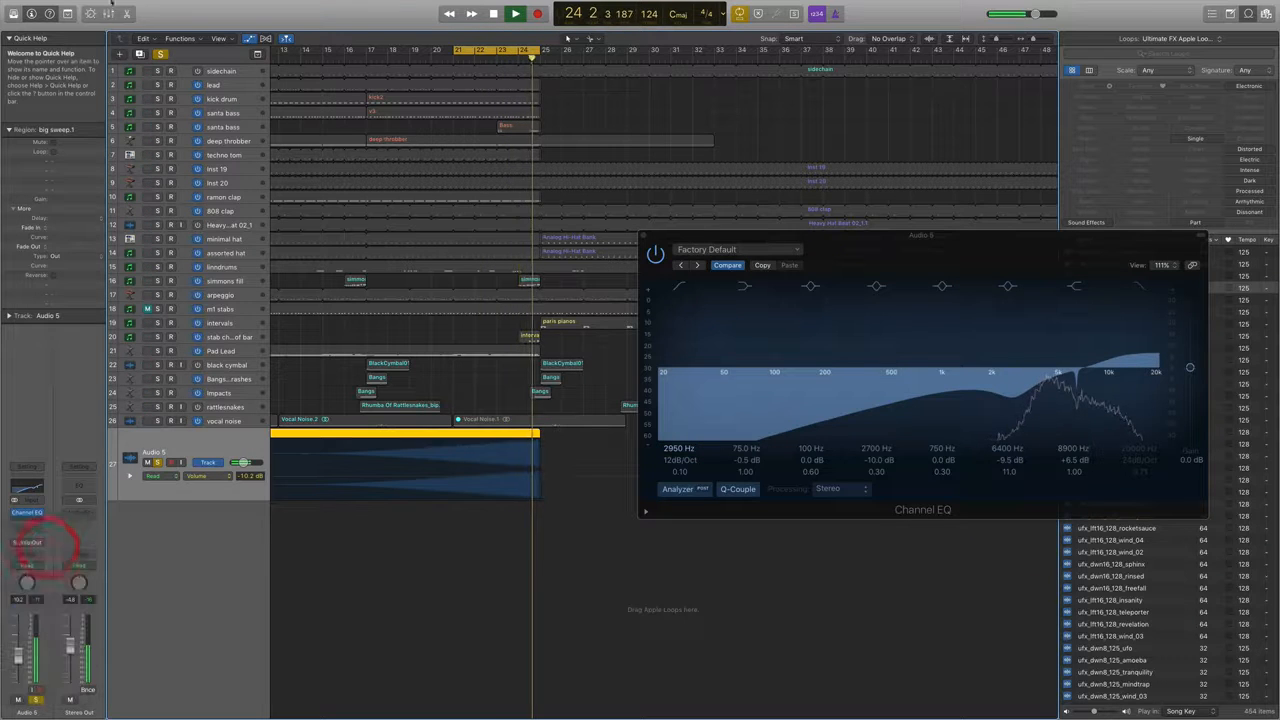
drag(122, 118, 122, 105)
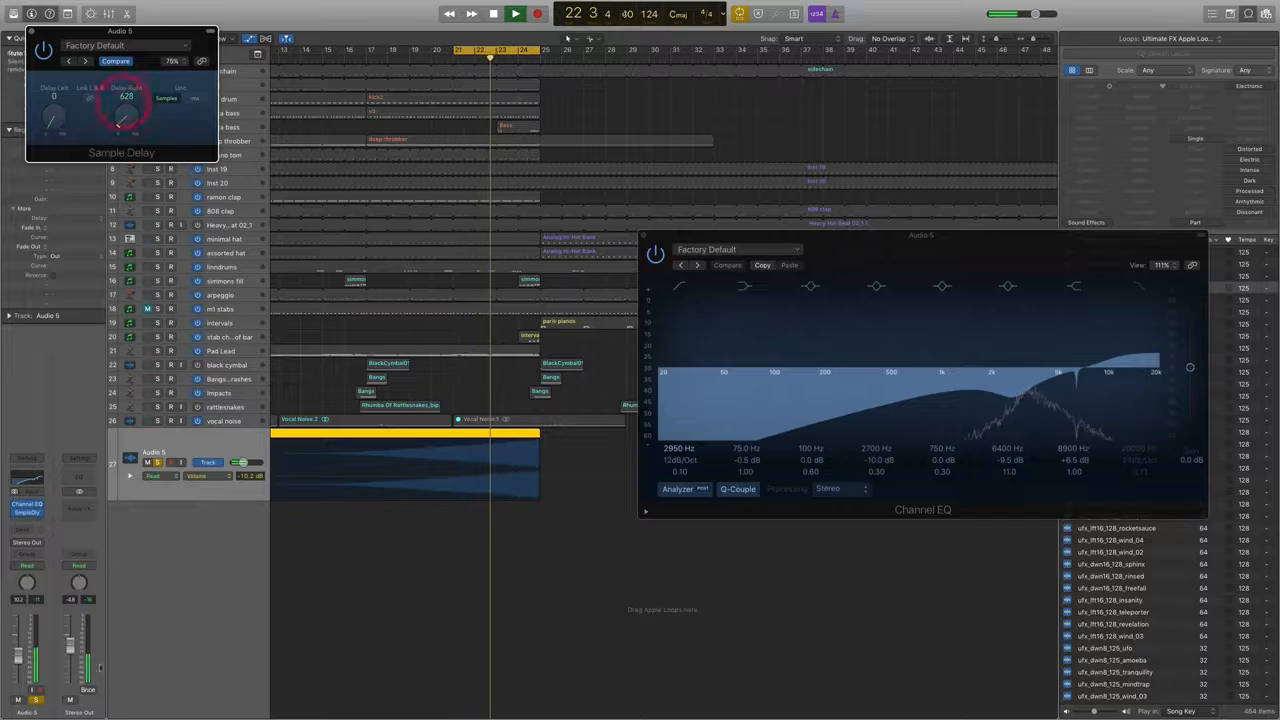
Insert a Compressor after the Sample Delay, choose the Vintage VCA model, and lower its threshold with make-up gain at 0.0 dB.
click(35, 520)
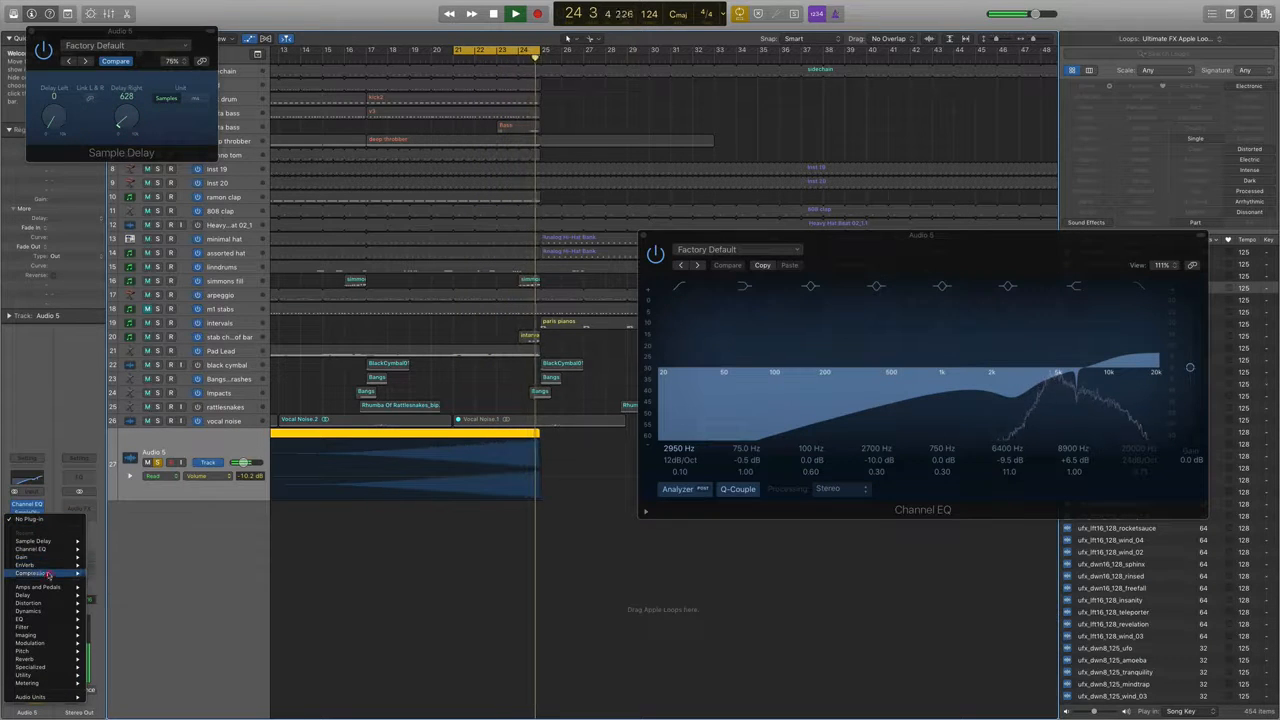
click(100, 573)
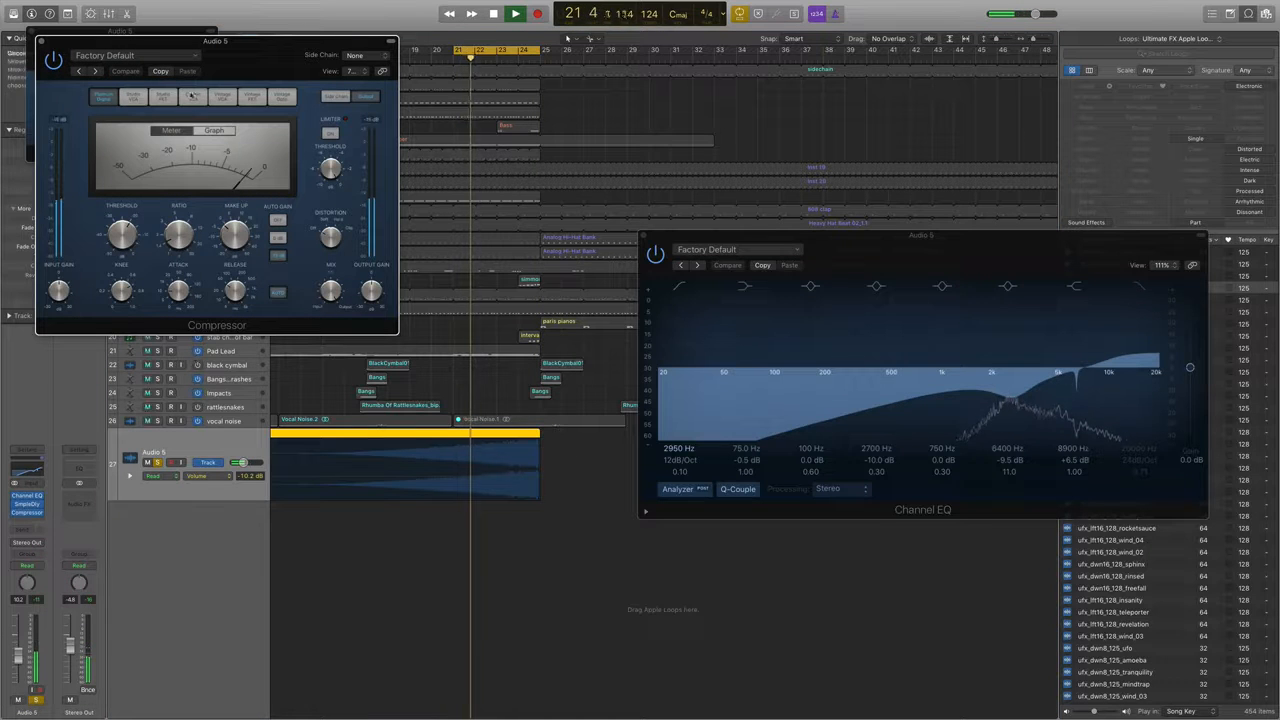
drag(233, 226, 230, 232)
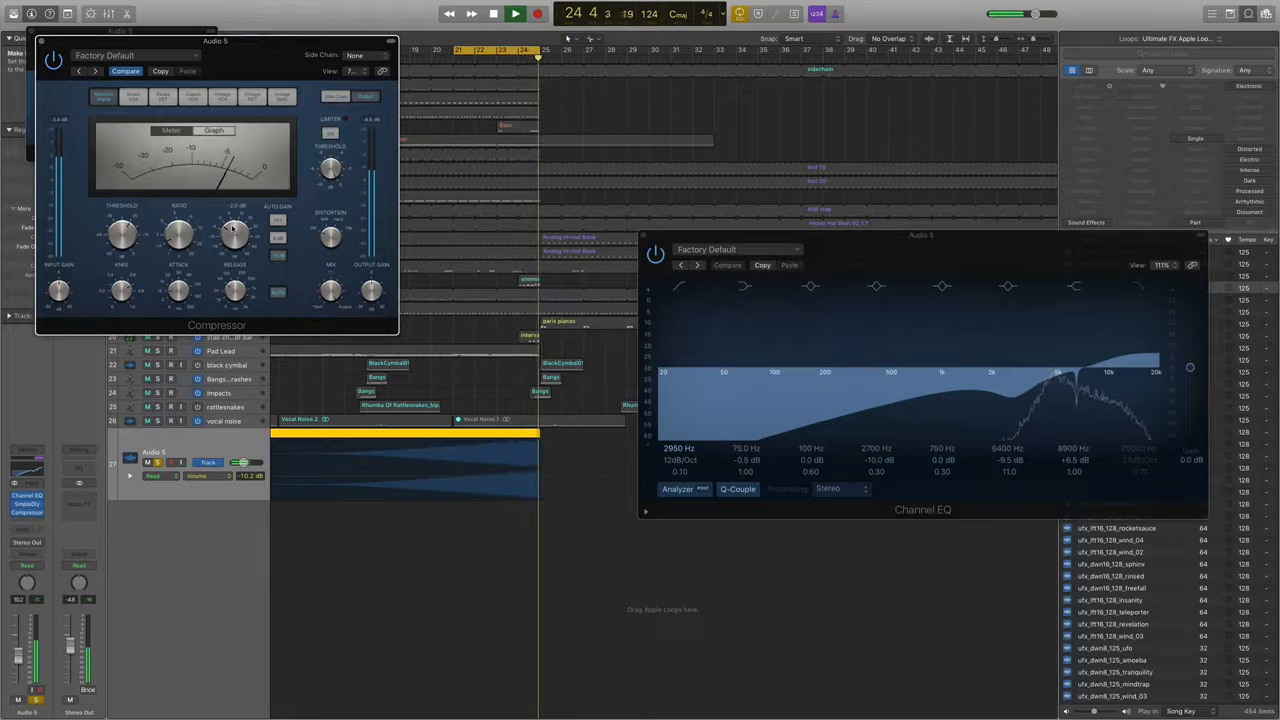
click(192, 95)
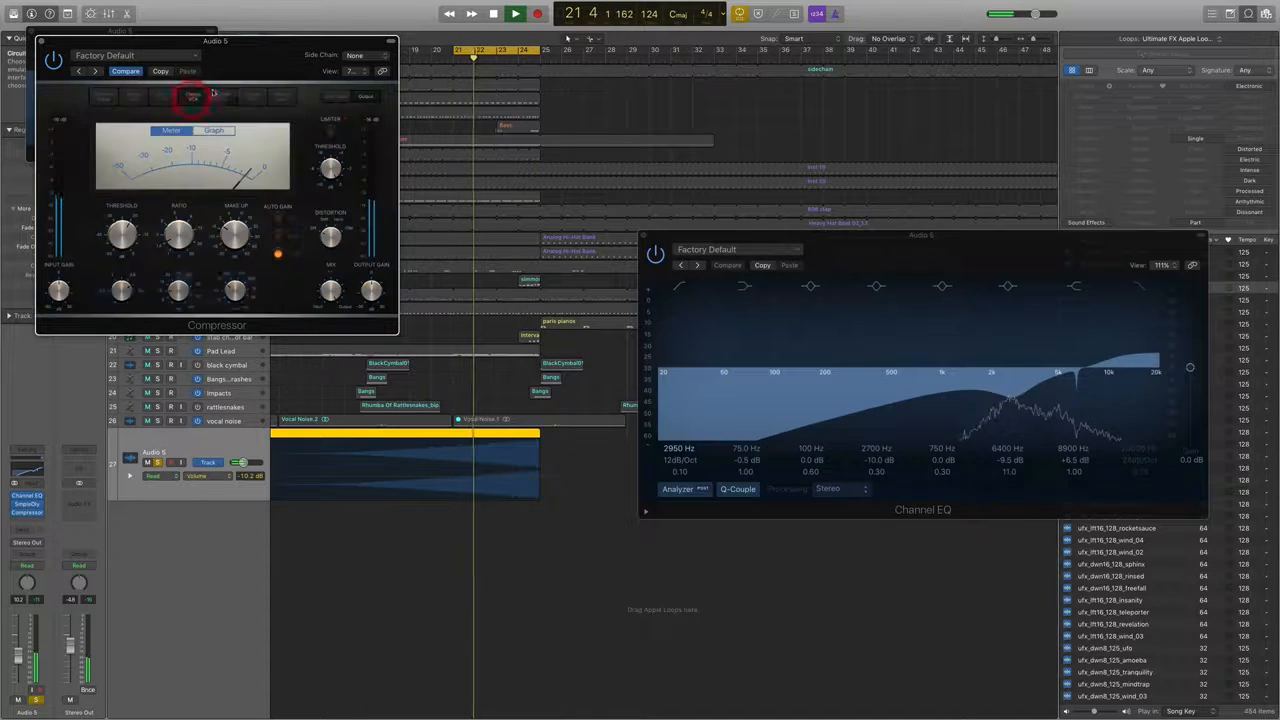
click(222, 95)
drag(228, 230, 177, 206)
drag(119, 235, 110, 275)
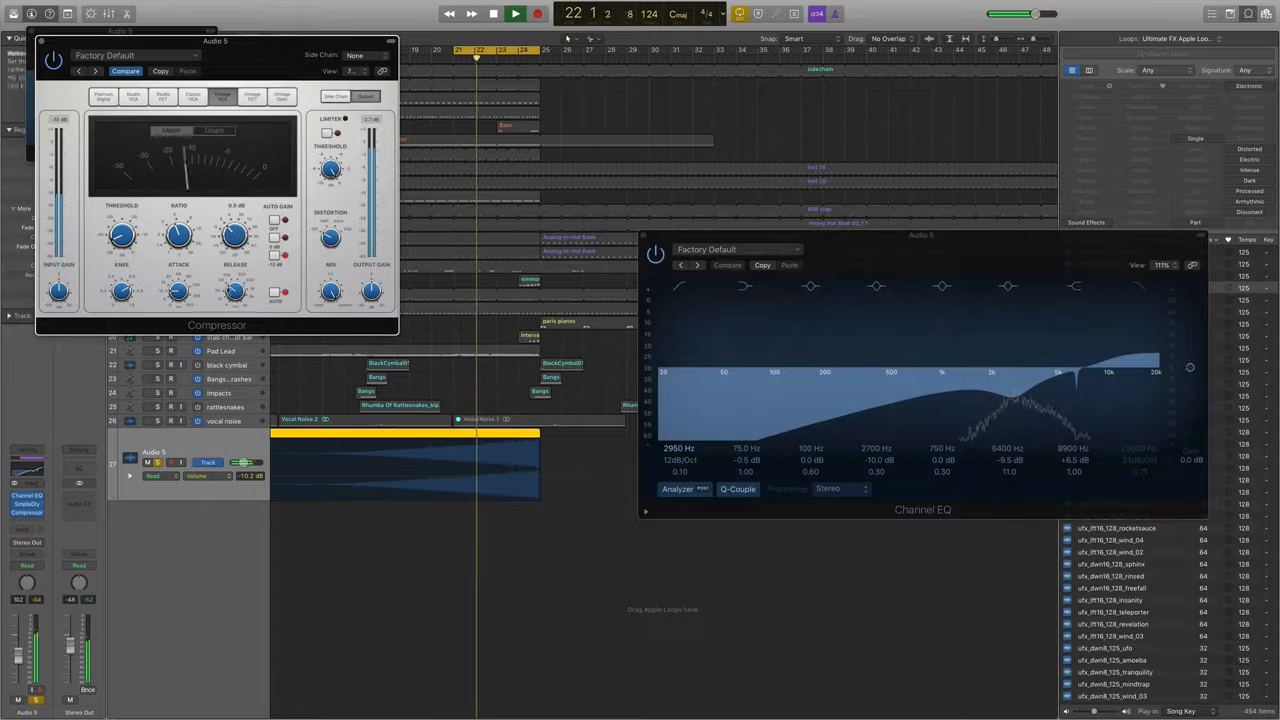
Lower the Audio 5 track's volume to -11.6 dB and close the Compressor, Sample Delay and Channel EQ windows.
drag(18, 654, 19, 657)
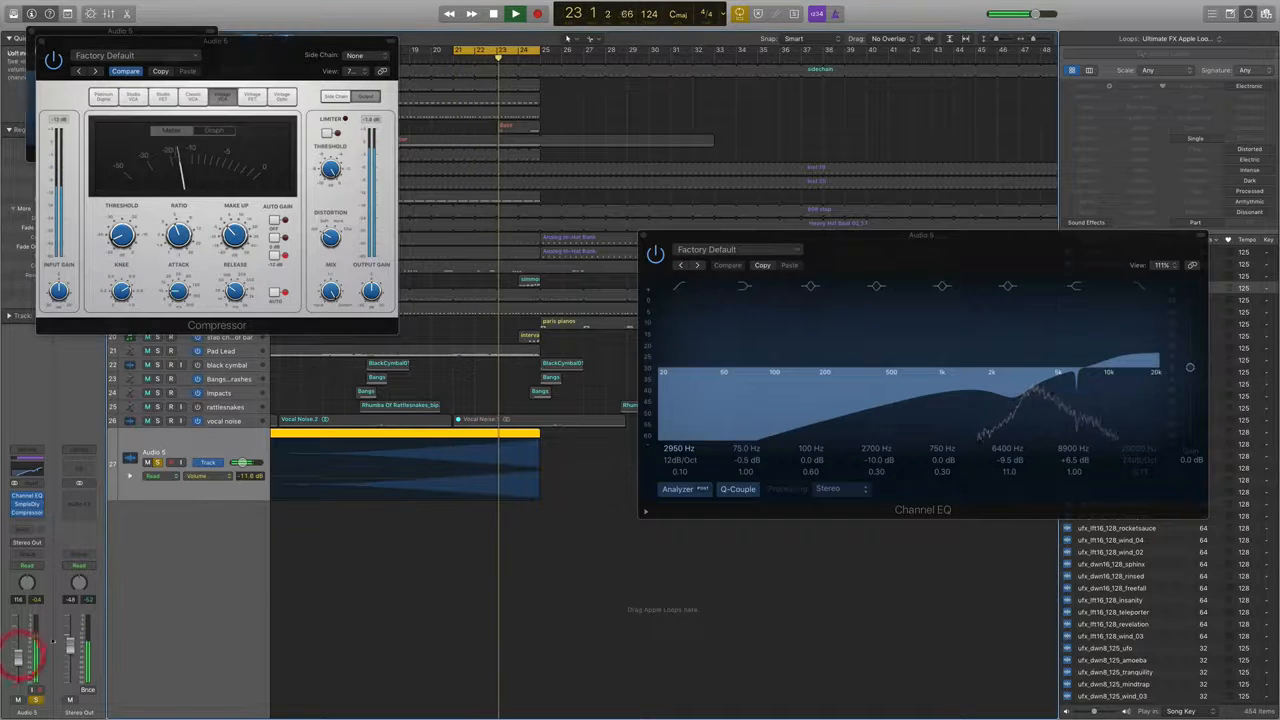
click(232, 273)
drag(232, 273, 233, 295)
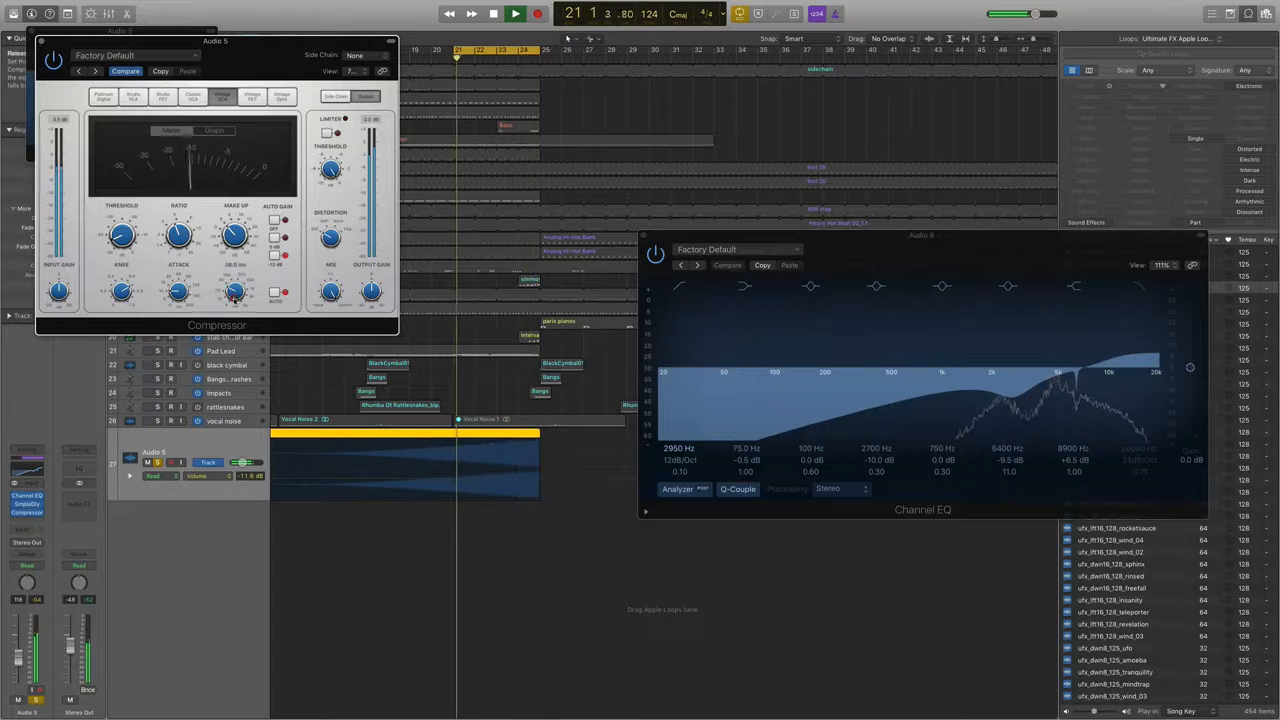
click(41, 41)
click(31, 33)
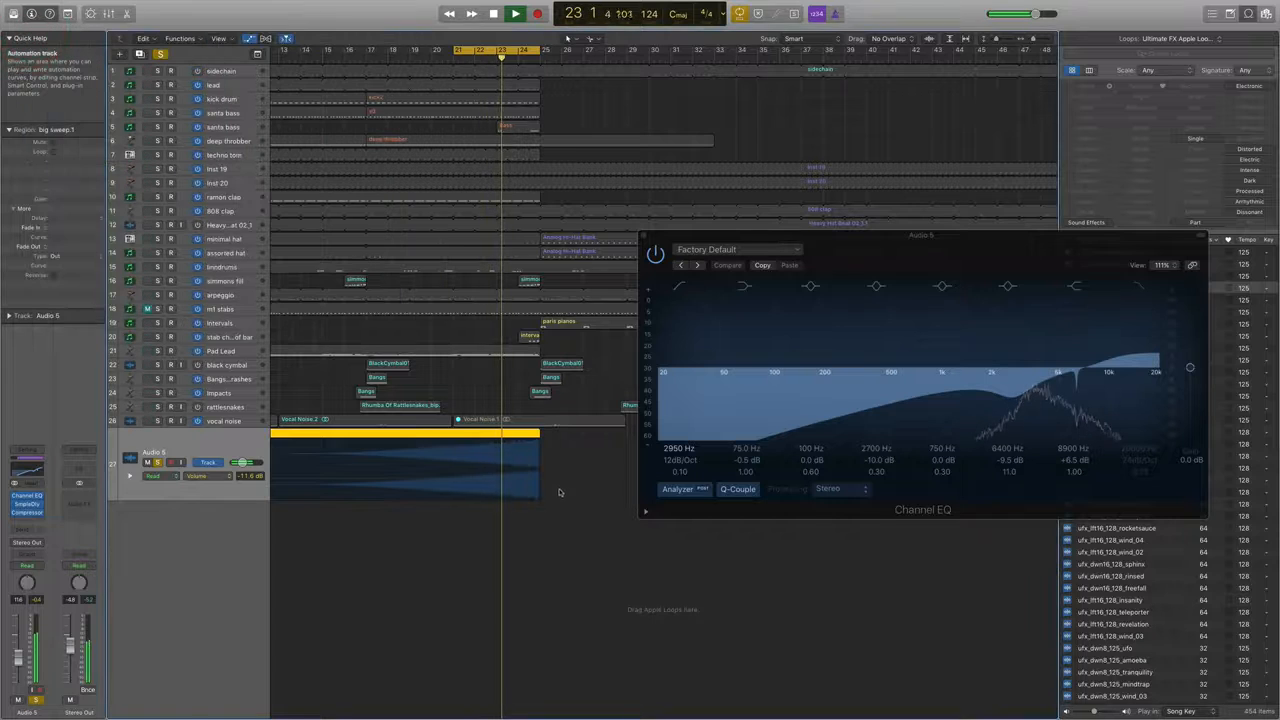
click(645, 243)
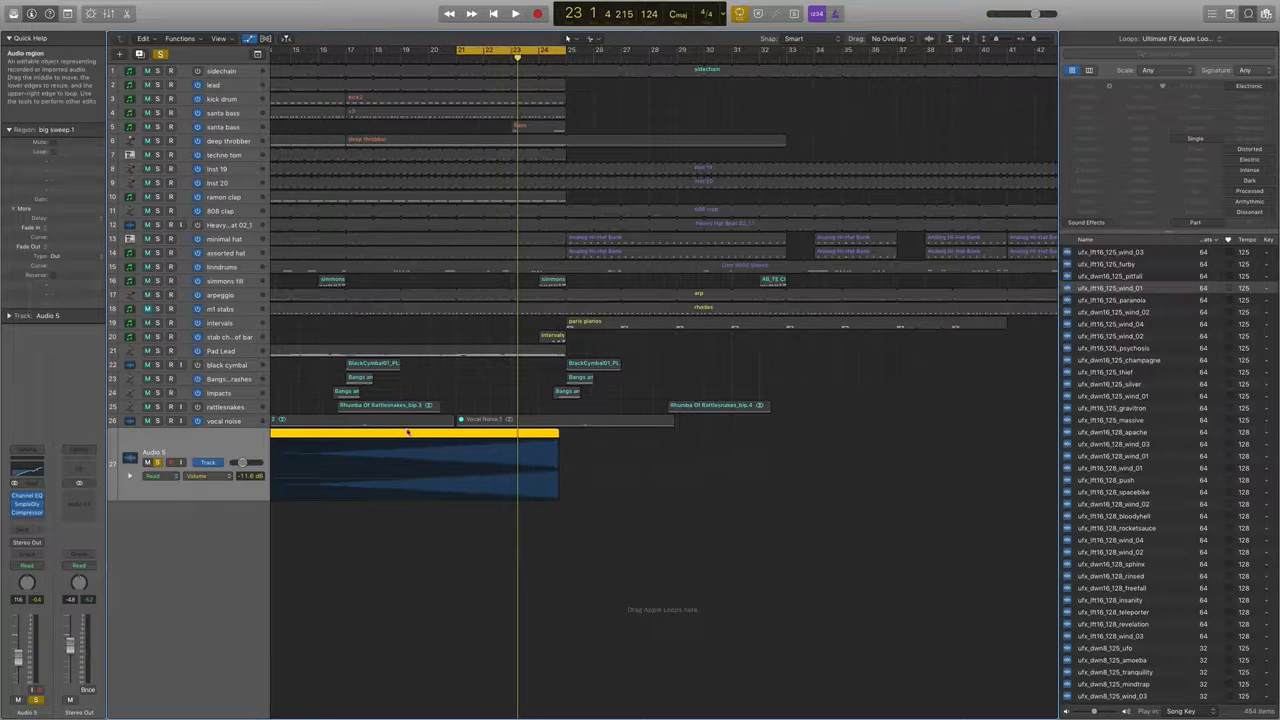
Copy the big sweep region to bar 25 on Audio 5 and reverse the copy's audio file.
drag(425, 455, 849, 448)
double_click(781, 438)
click(210, 389)
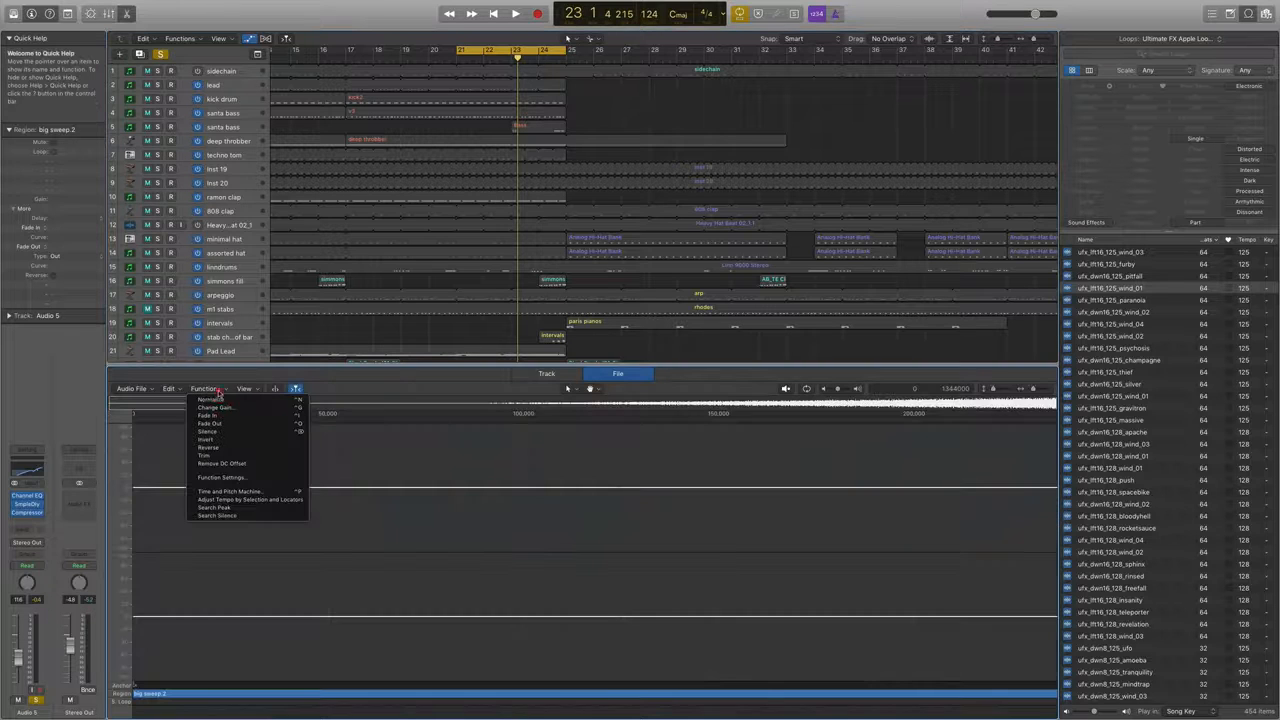
click(221, 449)
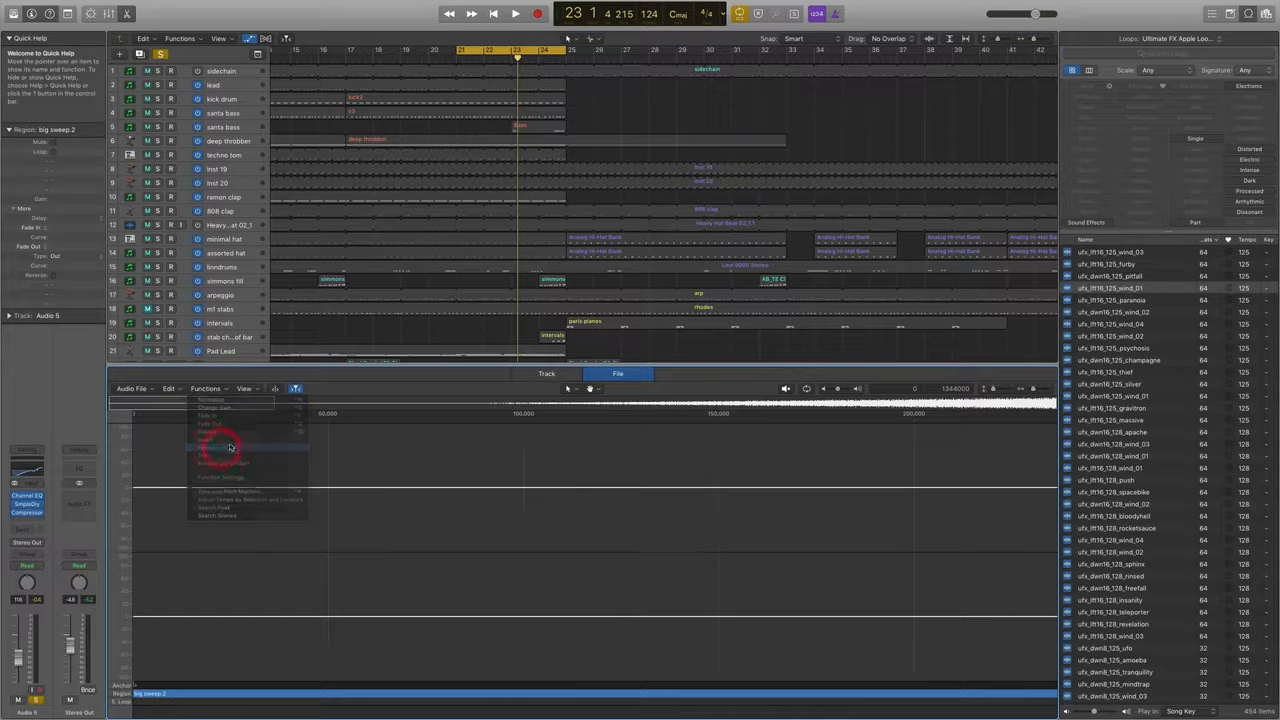
click(599, 375)
key(super+Left)
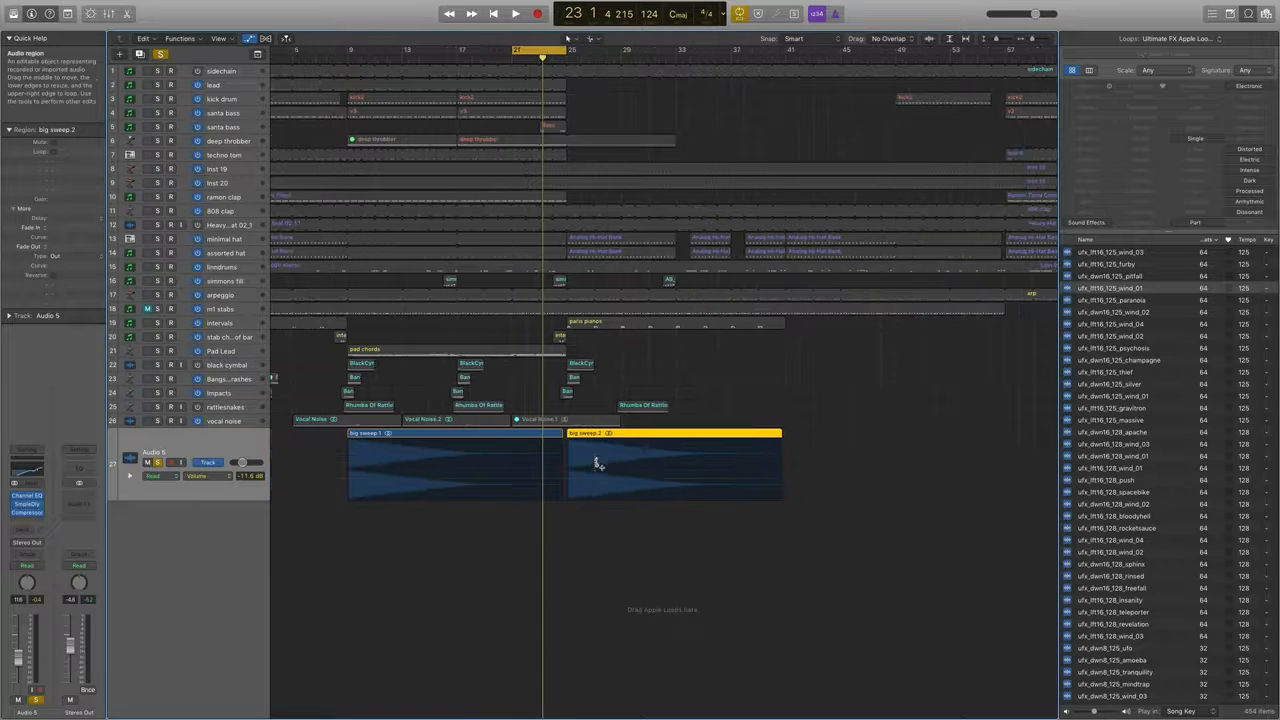
Bounce the big sweep.1 region in place to a new track as big sweep_bip, with effect plug-ins bypassed and no normalizing.
click(438, 433)
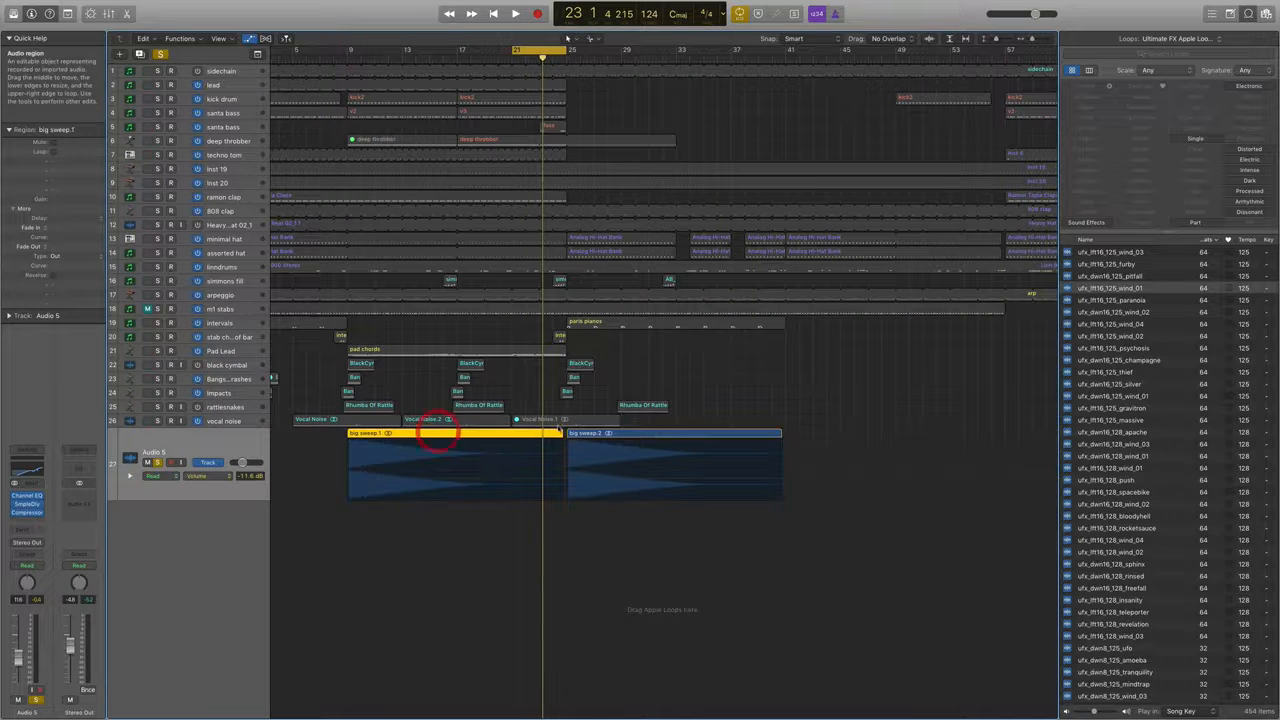
right_click(490, 433)
click(490, 433)
right_click(491, 434)
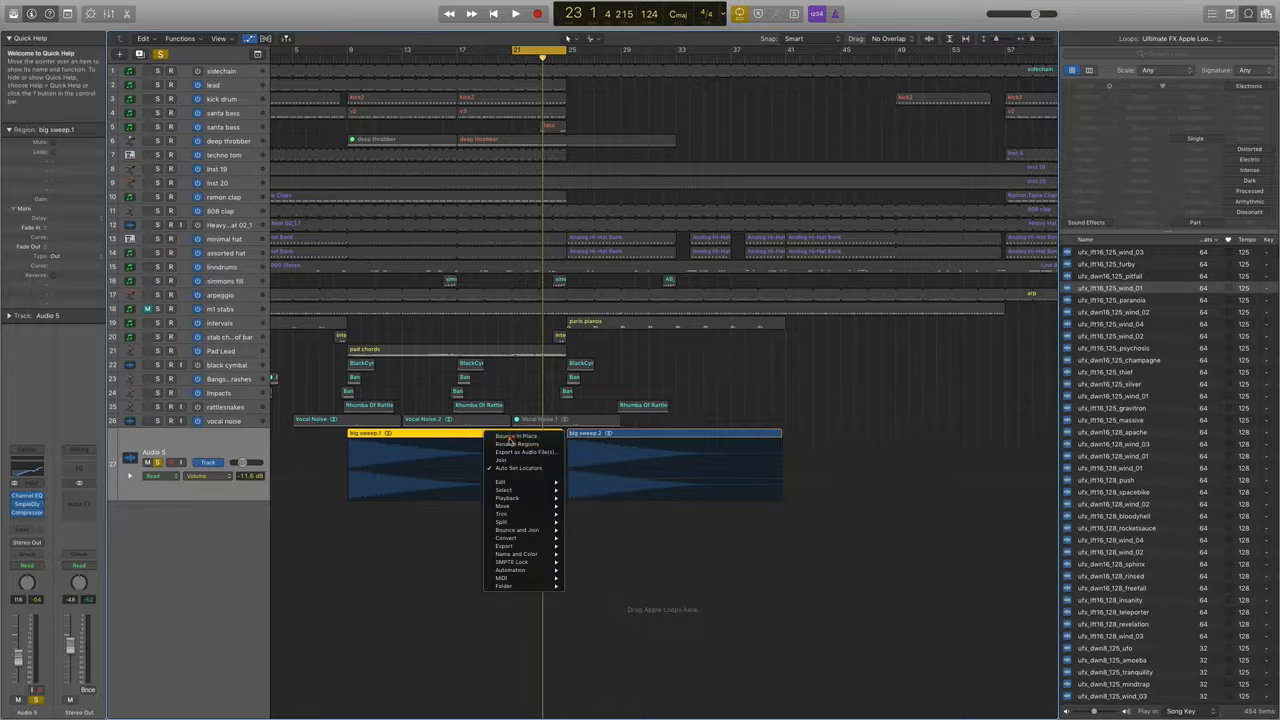
click(510, 437)
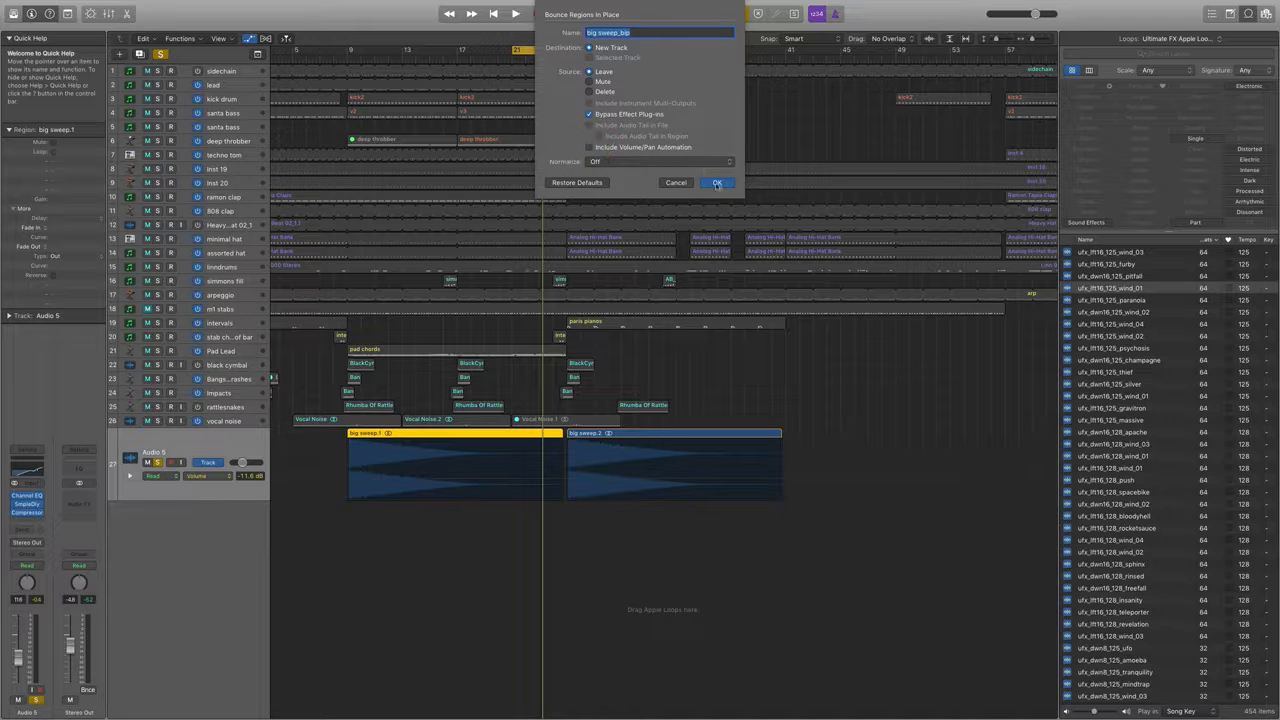
click(717, 184)
Reverse the audio of the bounced big sweep_bip region and close the file editor.
key(e)
click(205, 388)
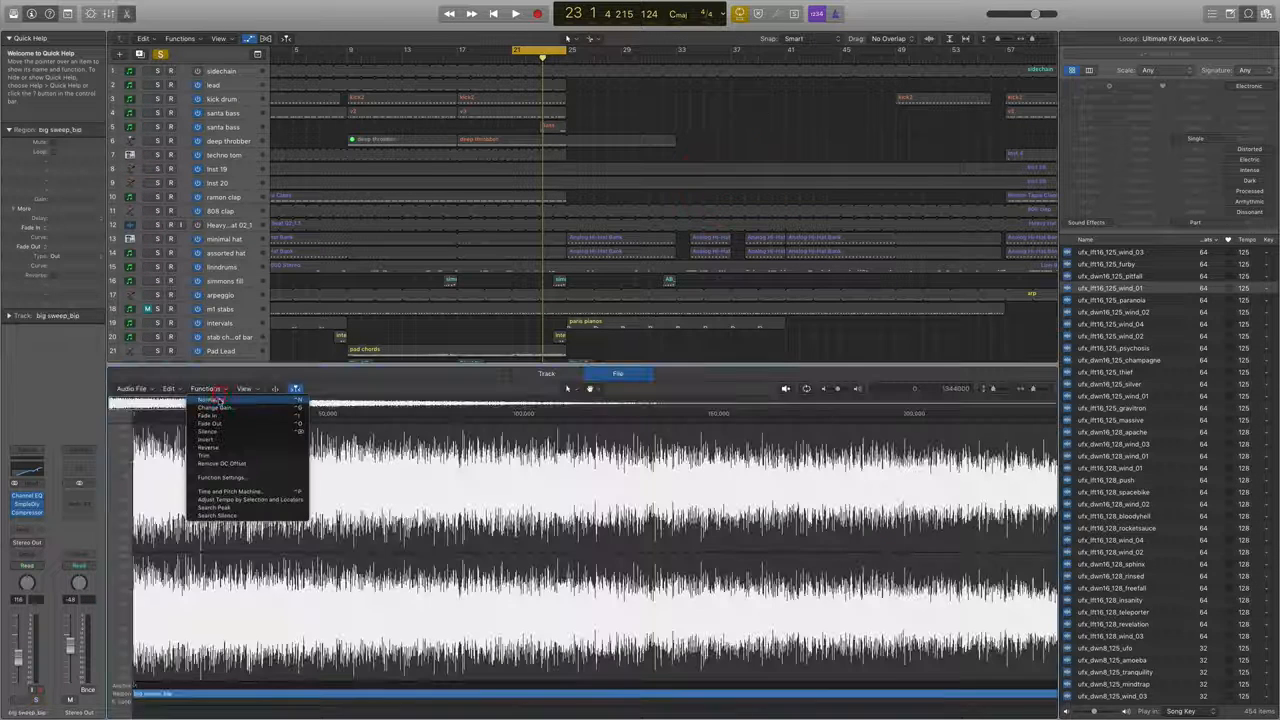
click(221, 449)
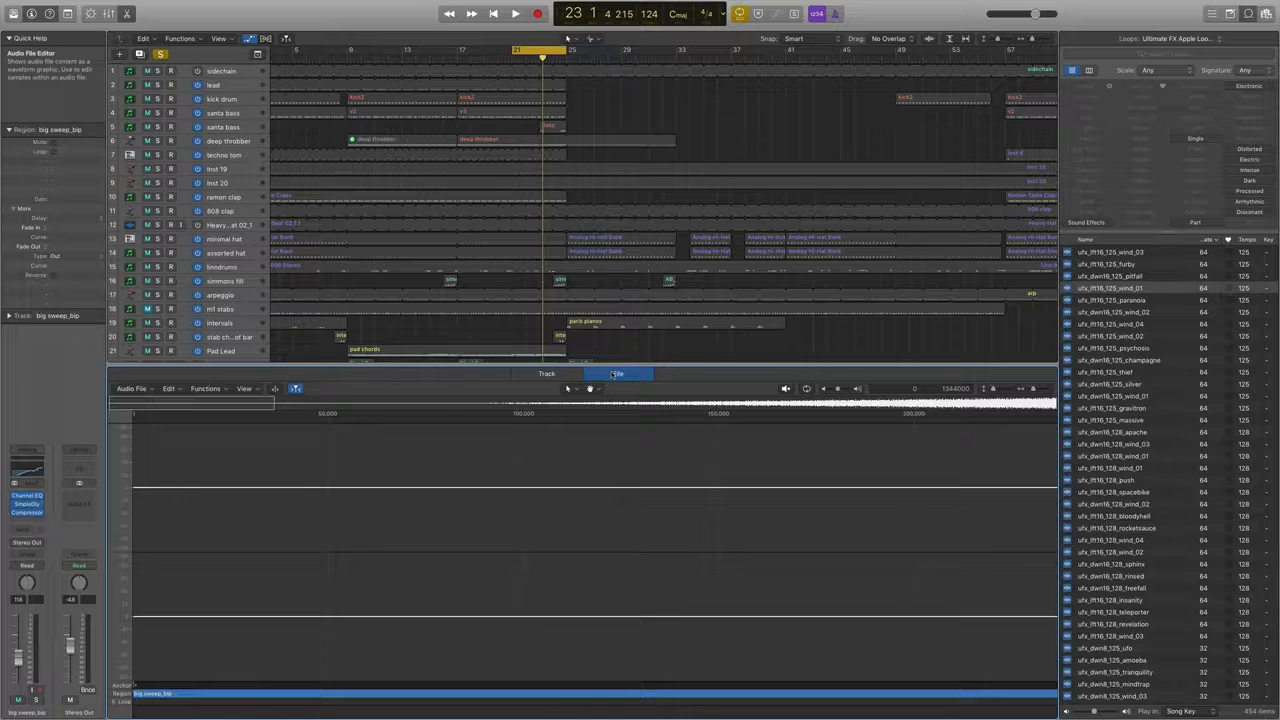
key(e)
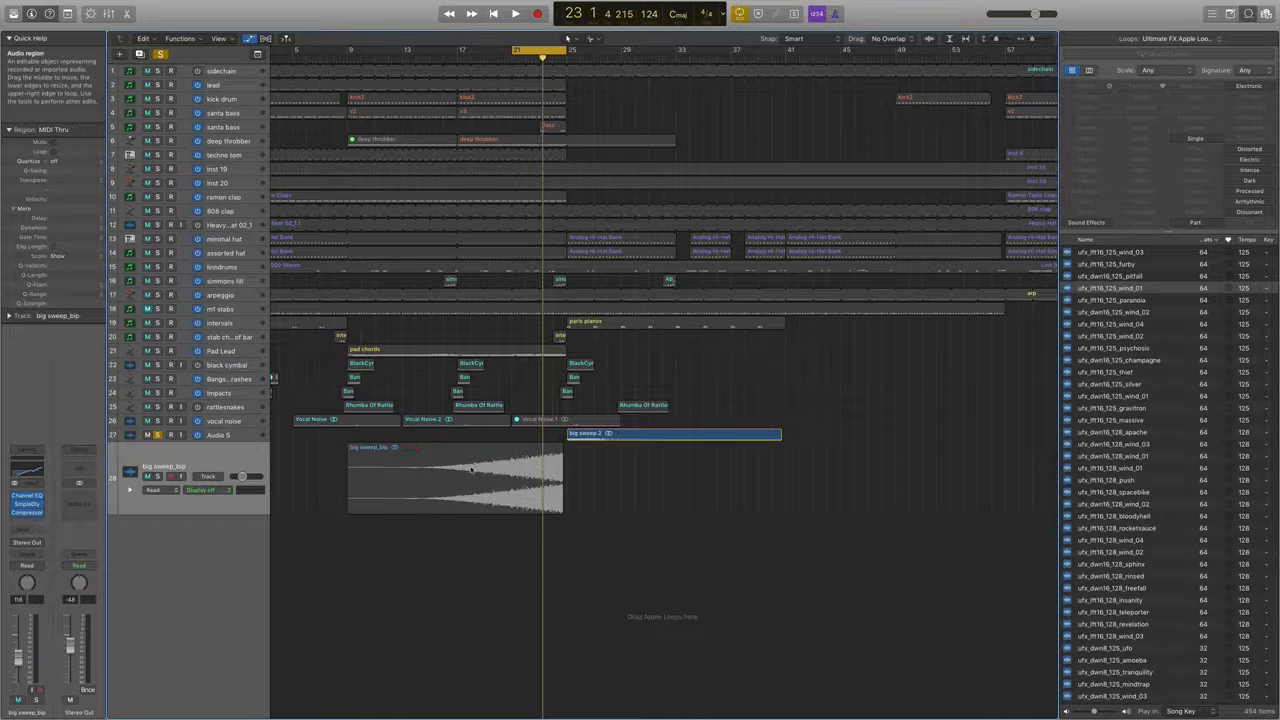
Move the reversed big sweep_bip region onto the Audio 5 track and shift it to end at bar 25, where big sweep.2 starts.
drag(470, 434, 473, 434)
key(super+Right)
key(super+Down)
key(super+Down)
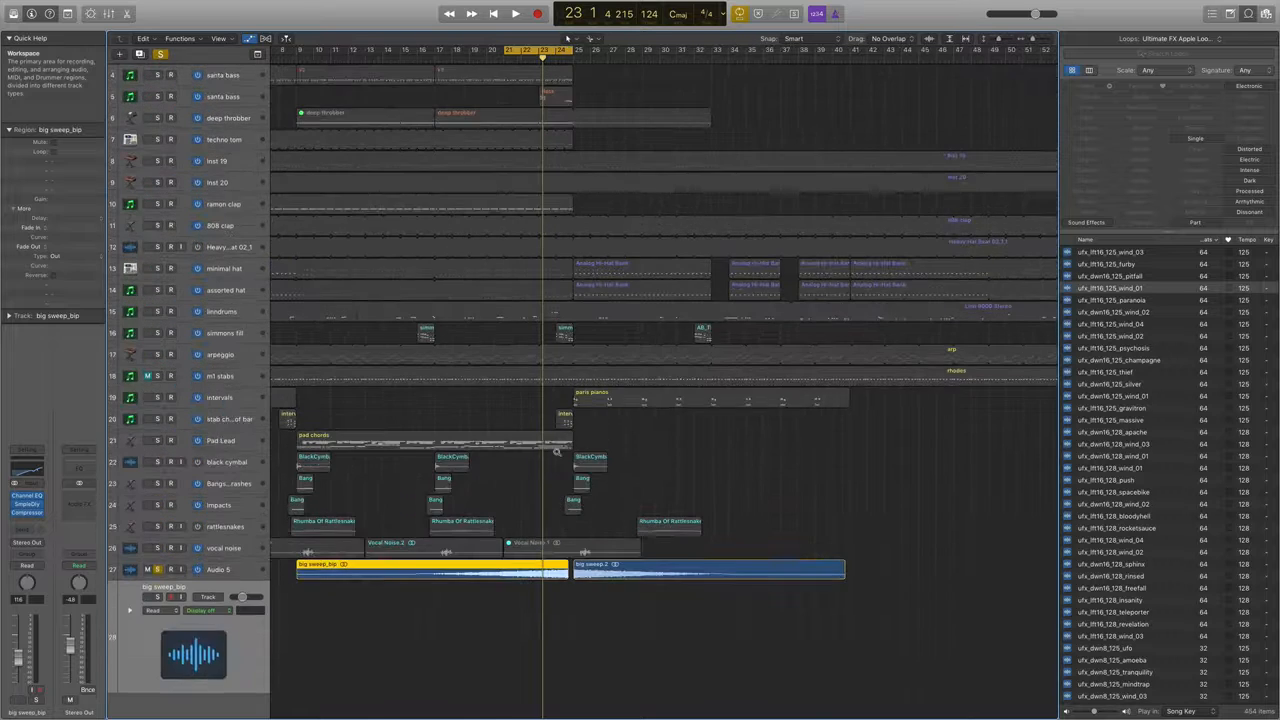
key(super+Down)
key(super+Down)
key(super+Down)
key(super+Down)
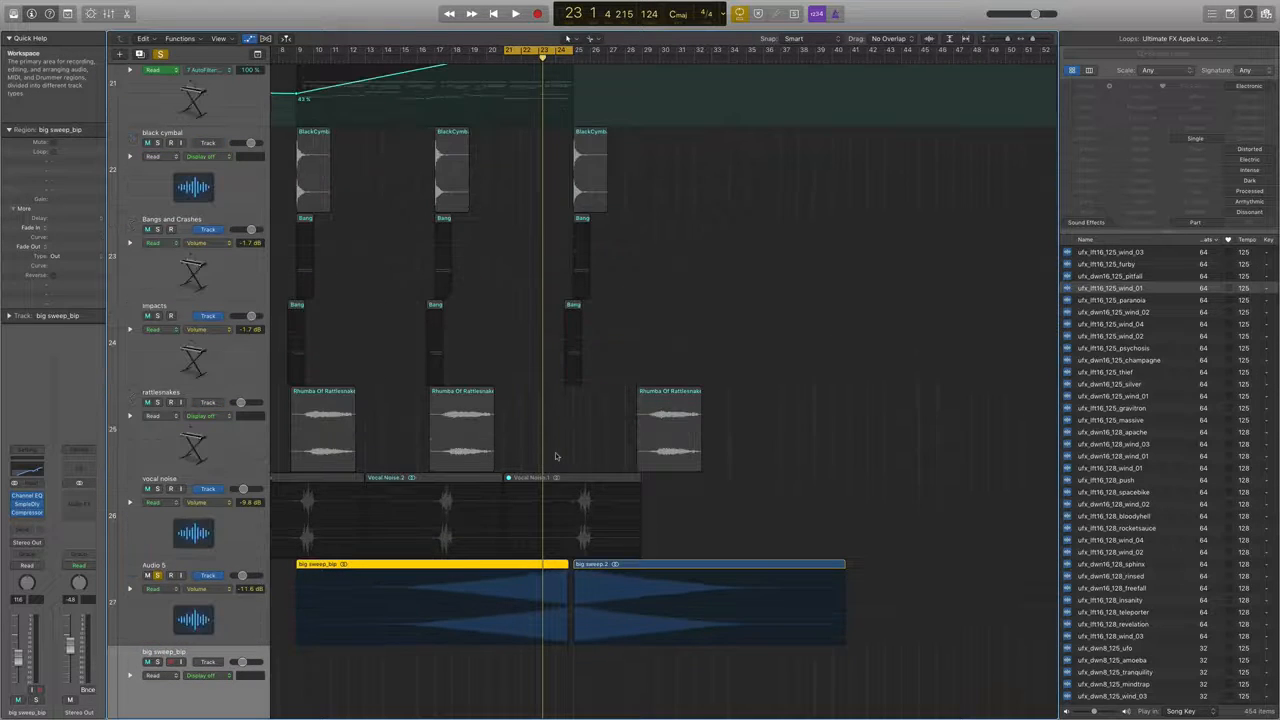
key(super+Right)
key(super+Right)
key(super+Right)
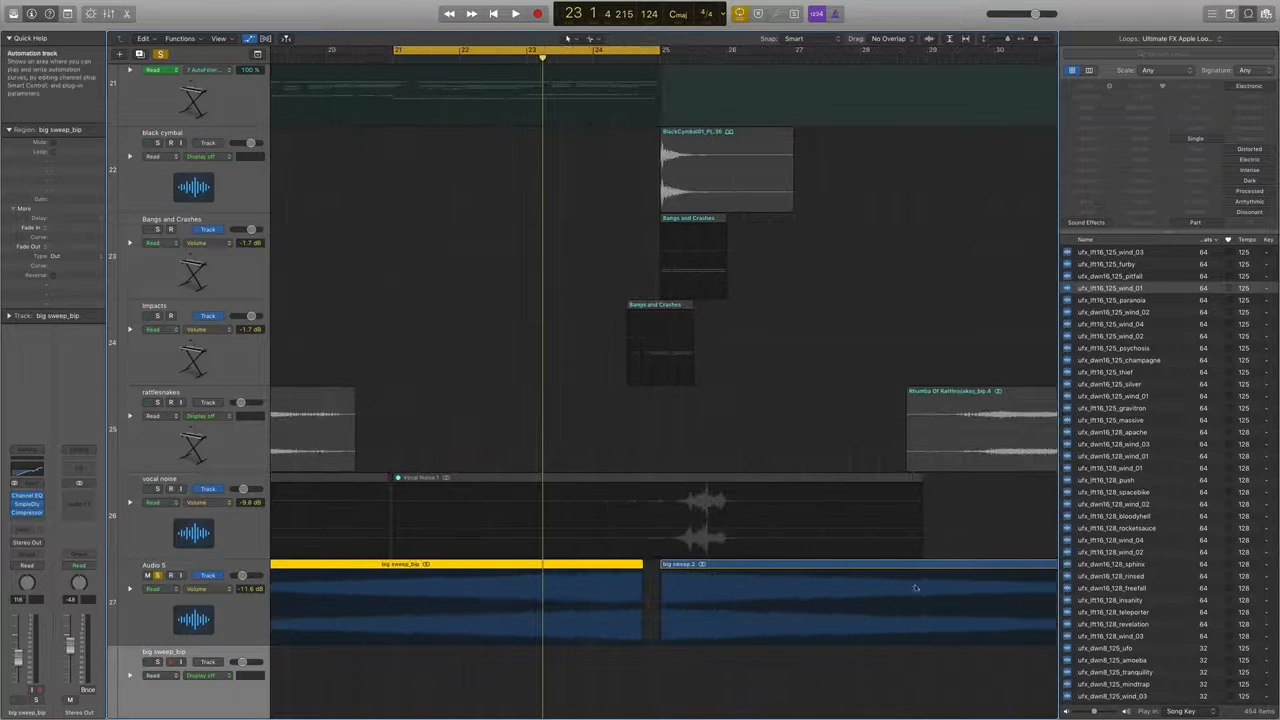
drag(600, 566, 613, 565)
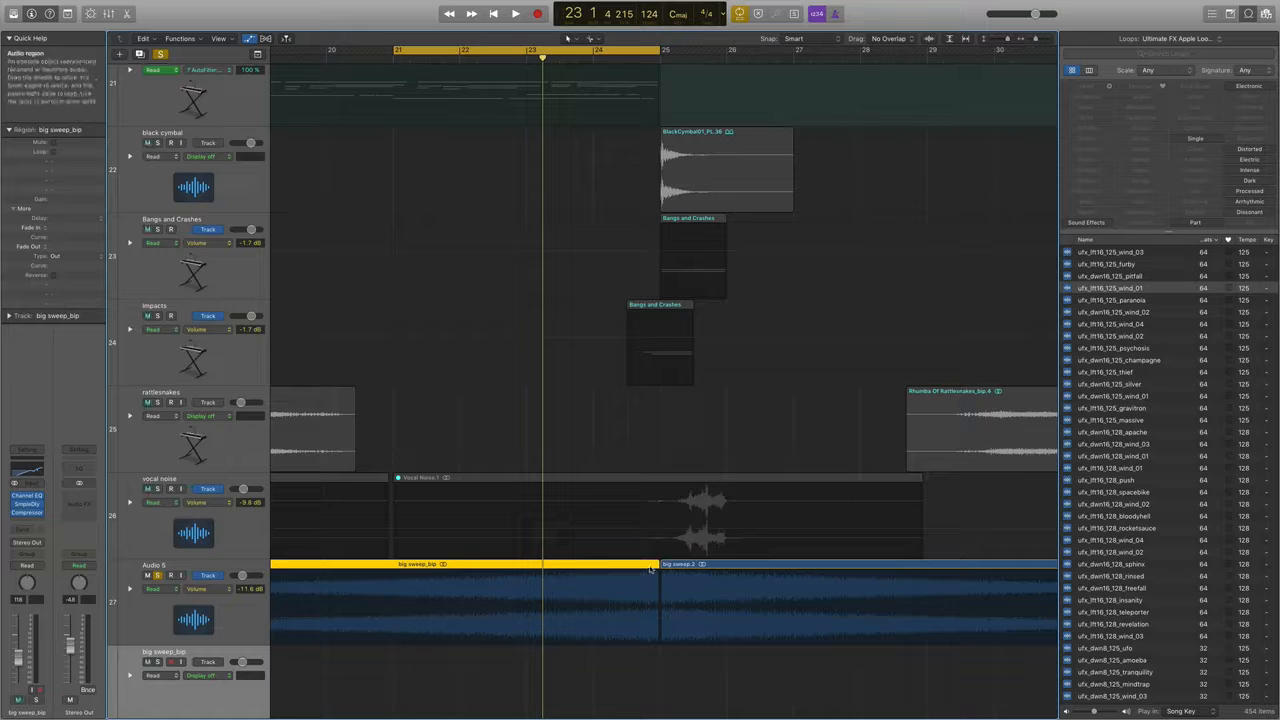
Extend the end of big sweep_bip to bar 25 and add short fades where it meets big sweep.2.
ctrl+alt+click(680, 676)
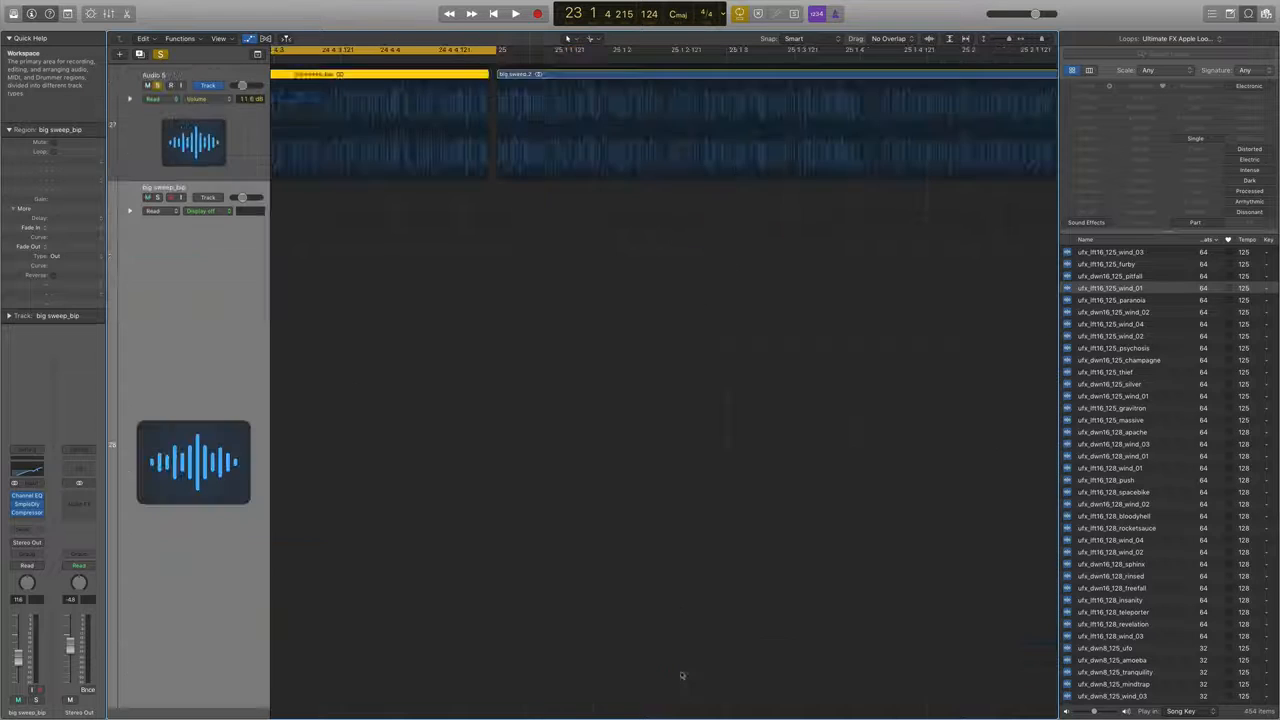
right_click(680, 676)
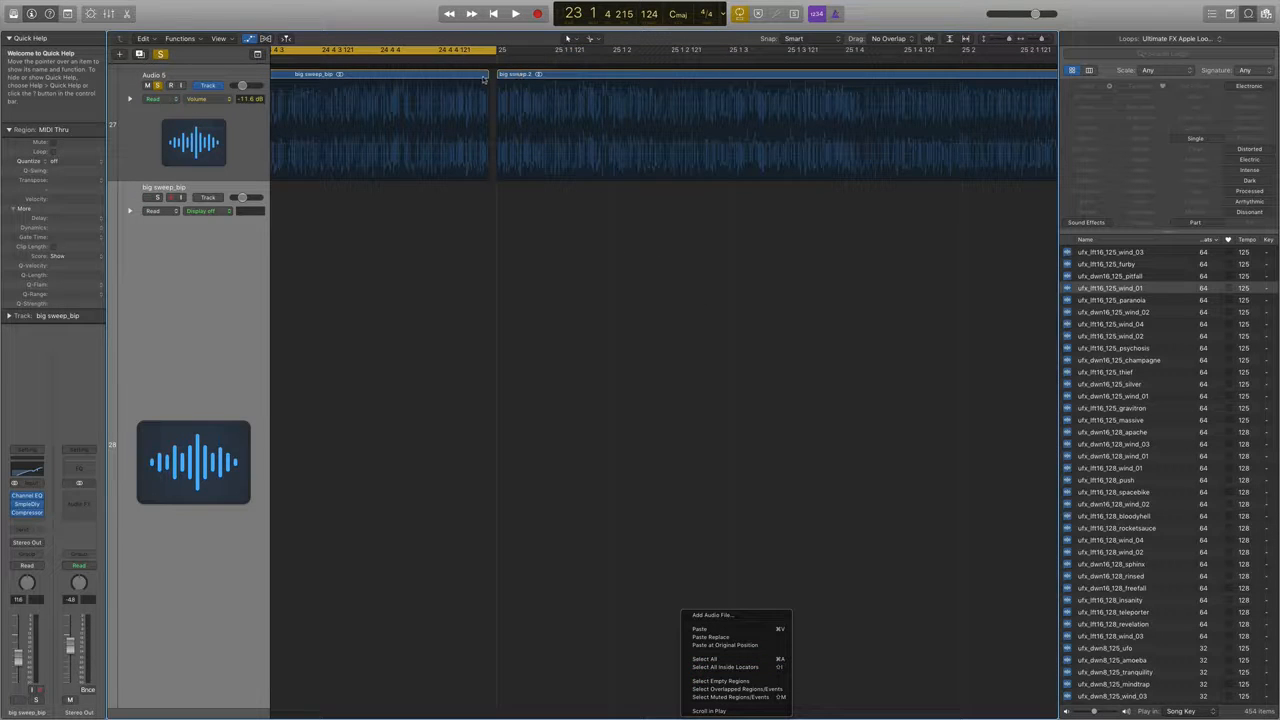
click(507, 105)
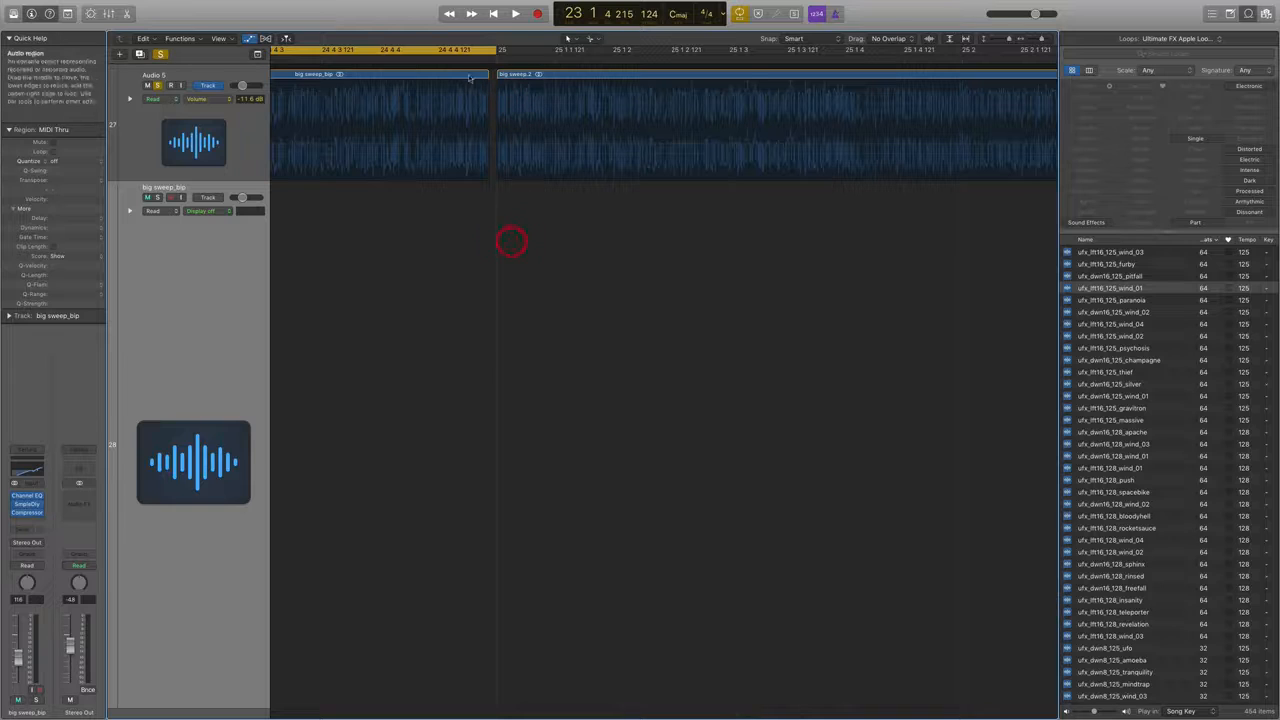
click(470, 74)
drag(476, 77, 483, 76)
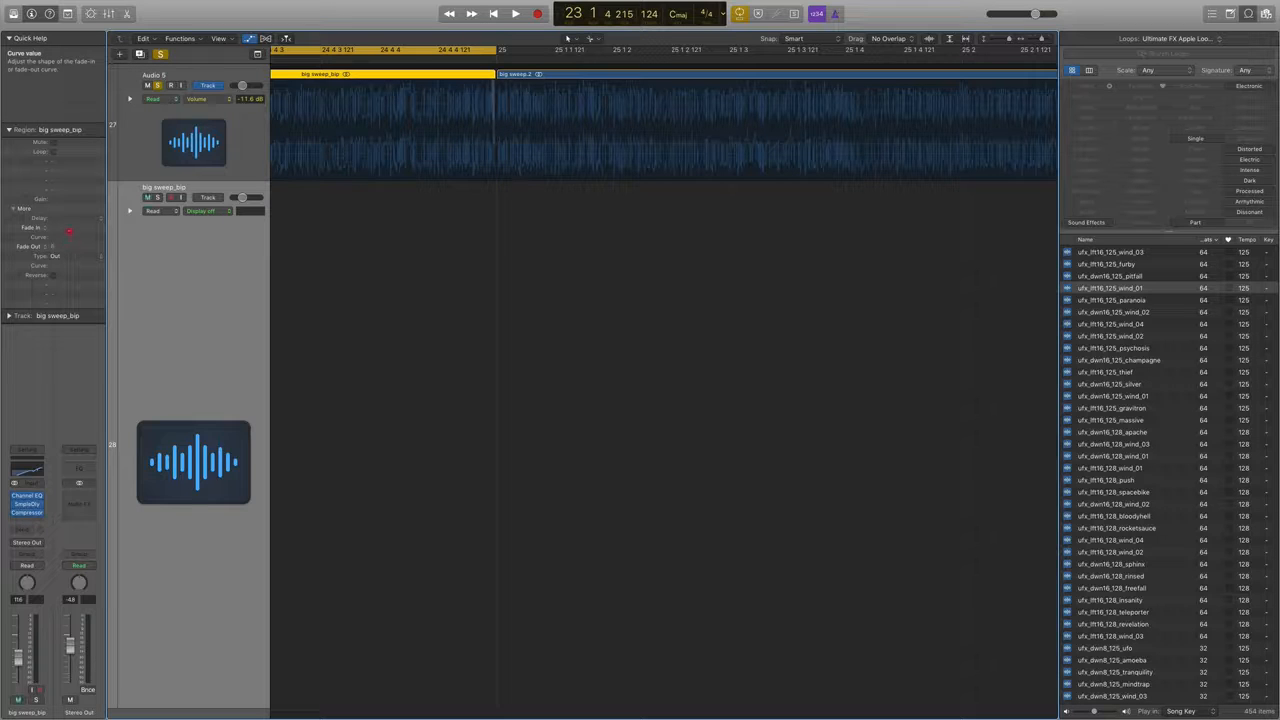
click(519, 77)
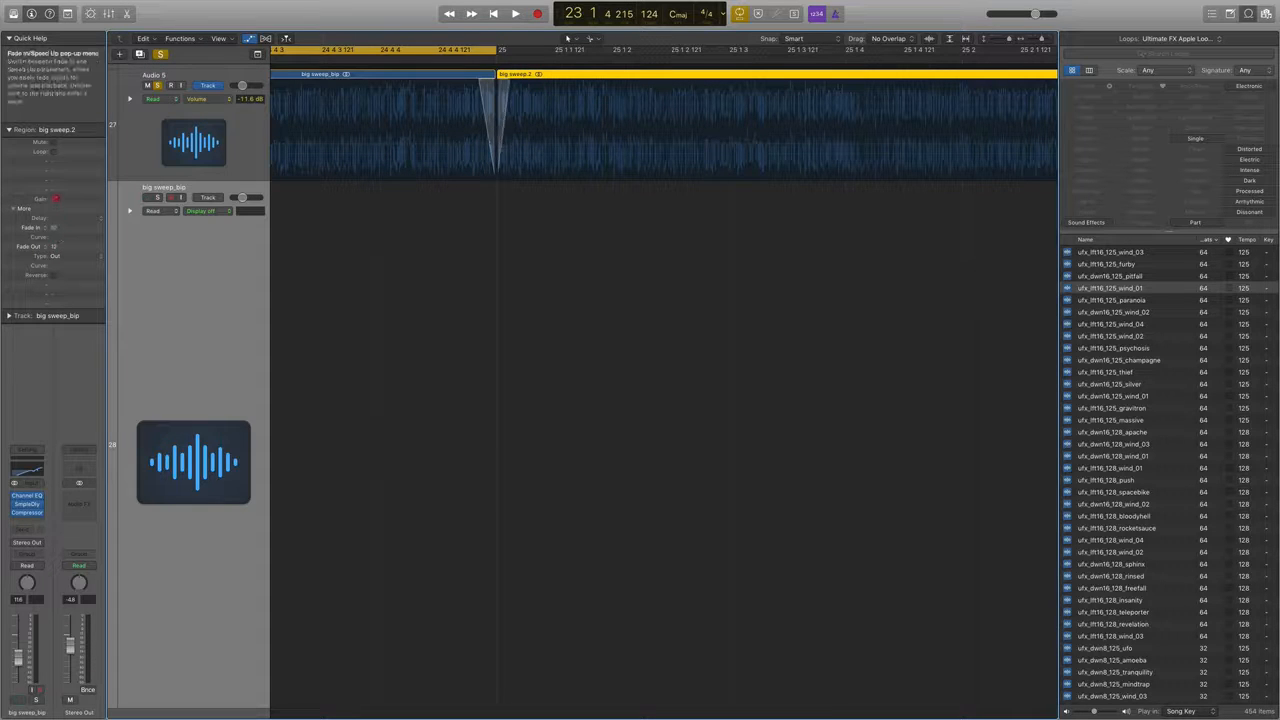
Turn off cycle mode and play back the transition between the two sweep regions around bar 25.
key(super+Left)
key(super+Left)
key(super+Left)
key(super+Left)
key(super+Left)
key(super+Left)
key(super+Left)
key(super+Left)
key(space)
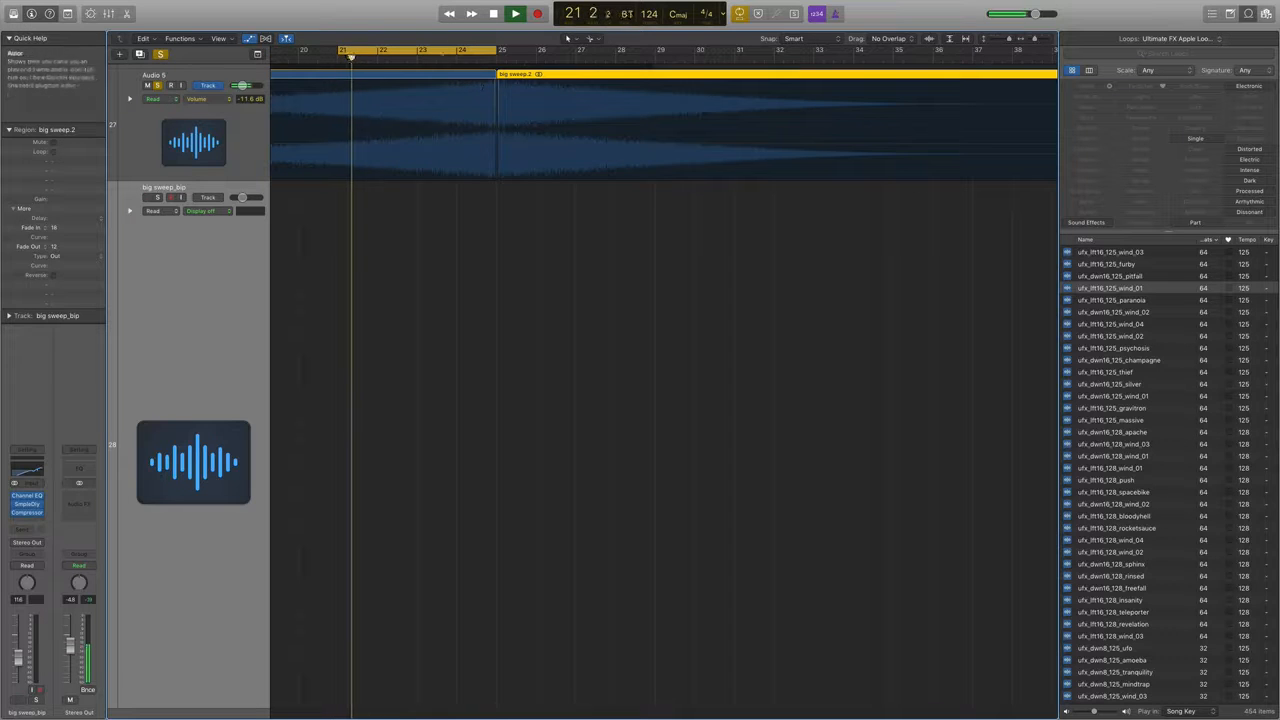
click(463, 50)
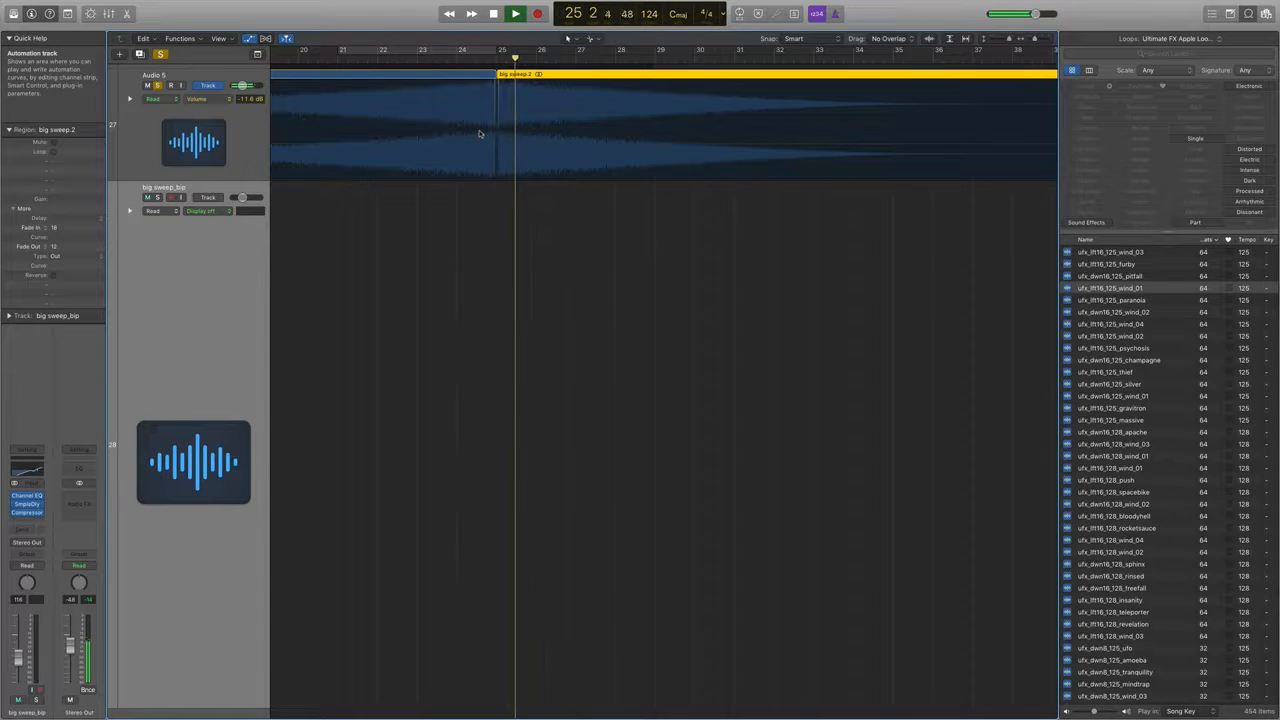
key(space)
Remove the fade-in from big sweep.2 and play across its join with big sweep_bip at bar 25.
scroll(500, 192, up, 5)
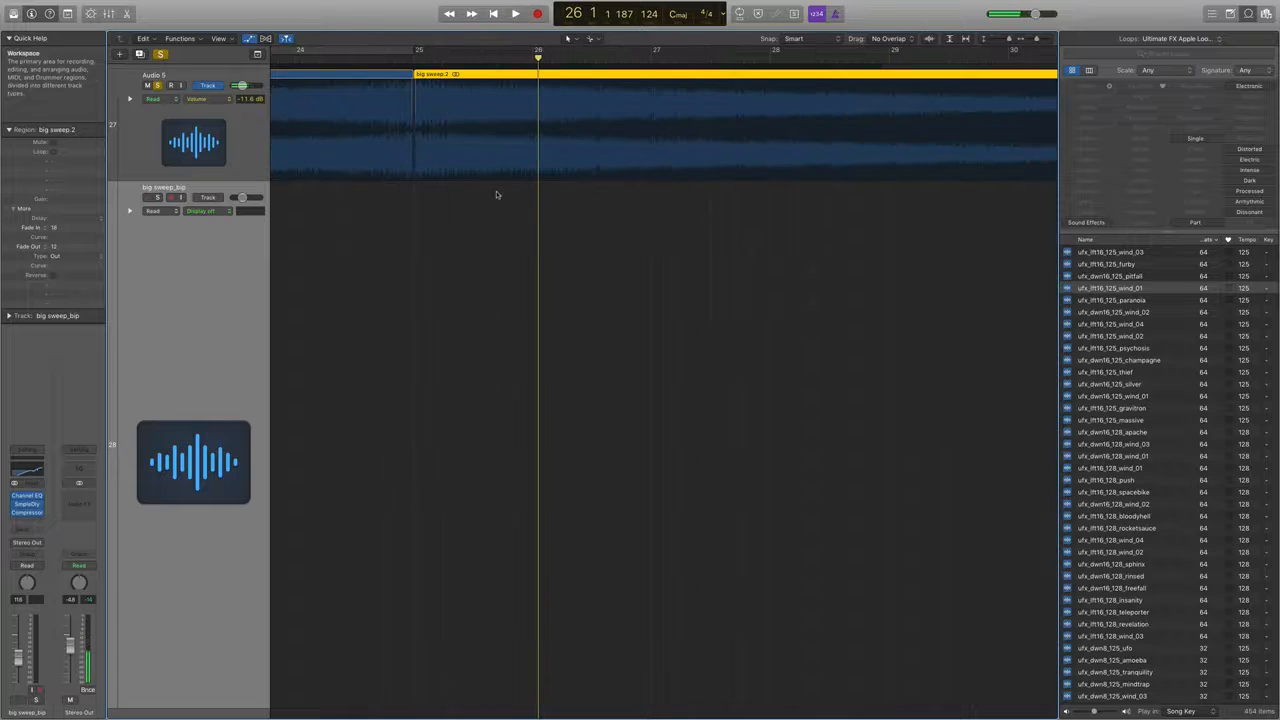
scroll(495, 188, down, 1)
scroll(494, 190, up, 3)
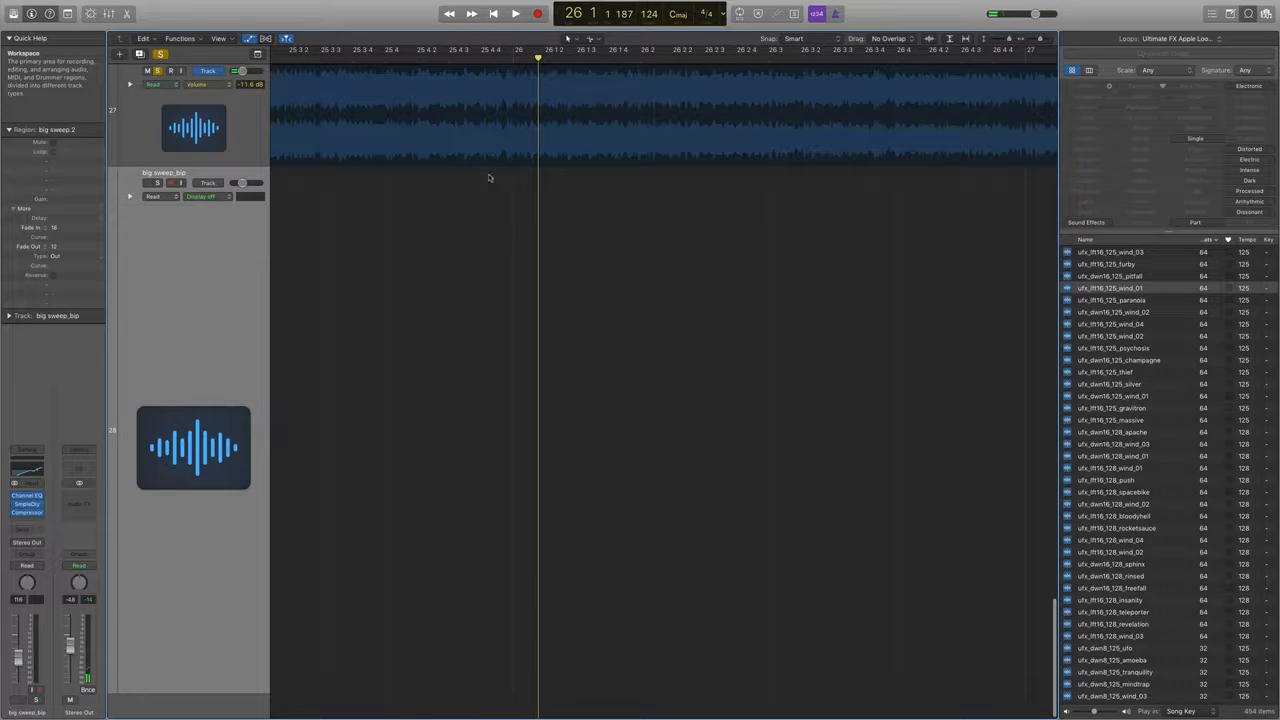
scroll(490, 178, left, 10)
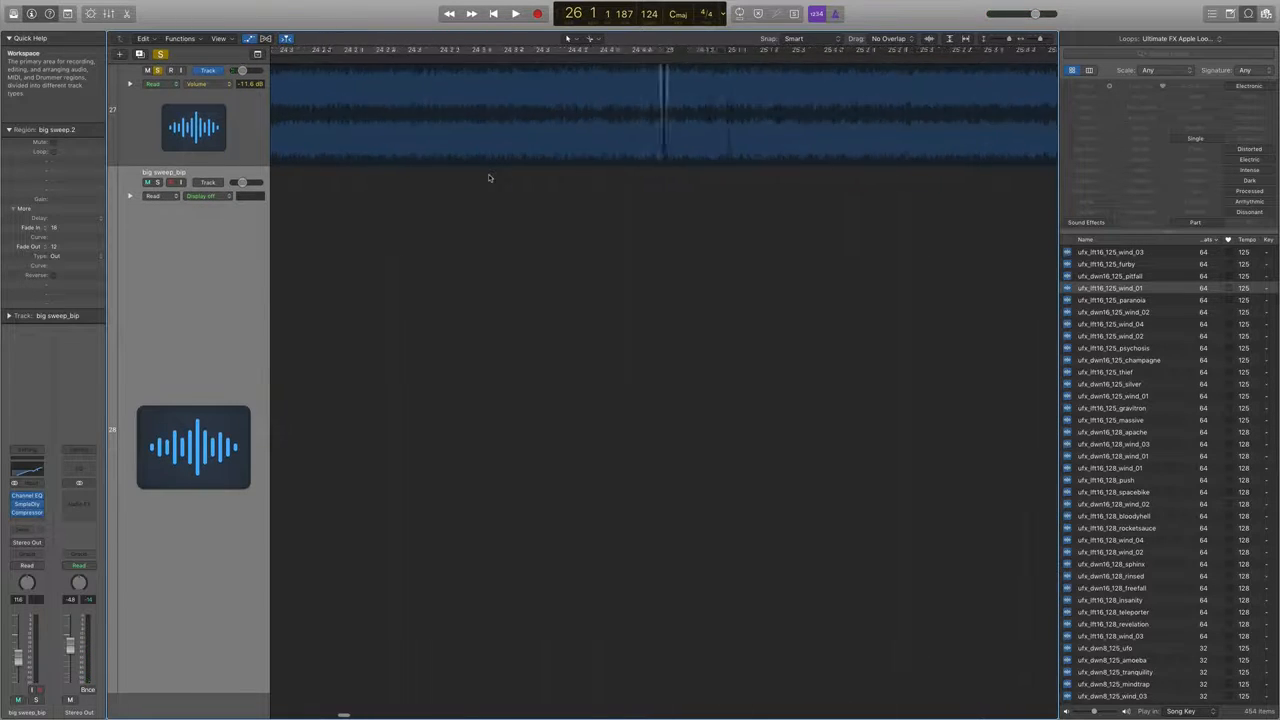
scroll(490, 178, up, 3)
scroll(489, 178, right, 10)
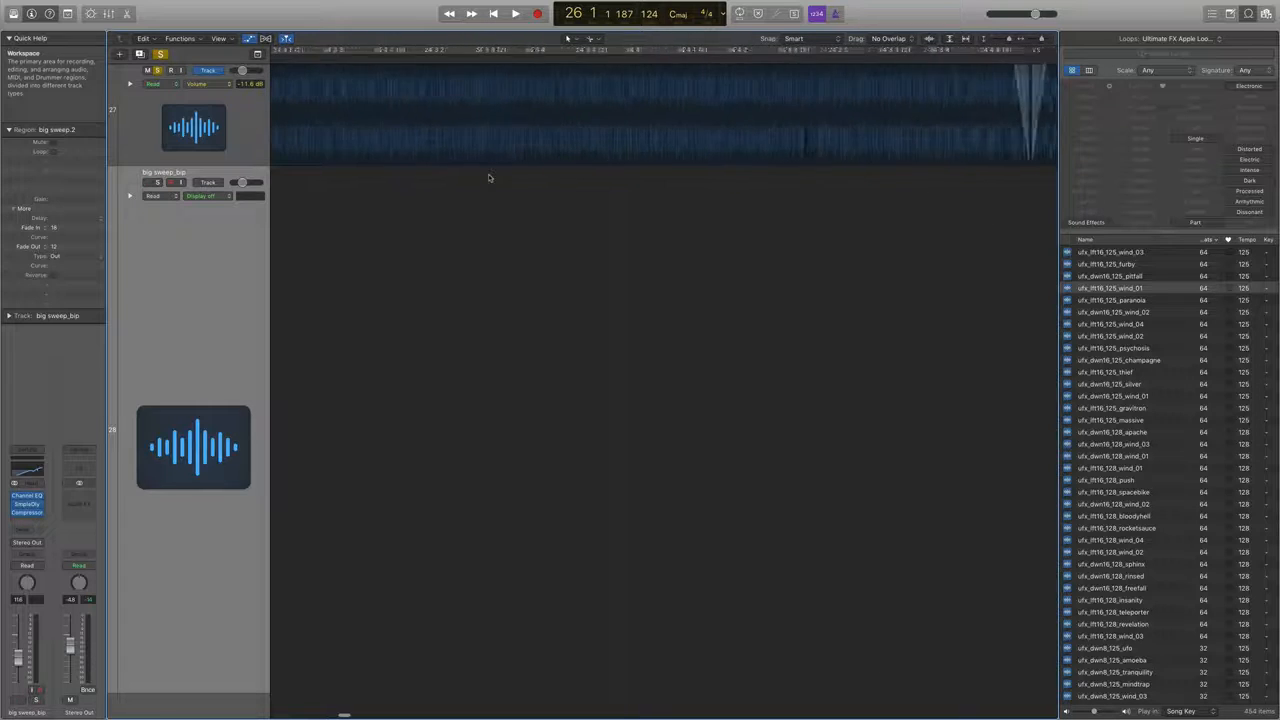
scroll(489, 178, up, 5)
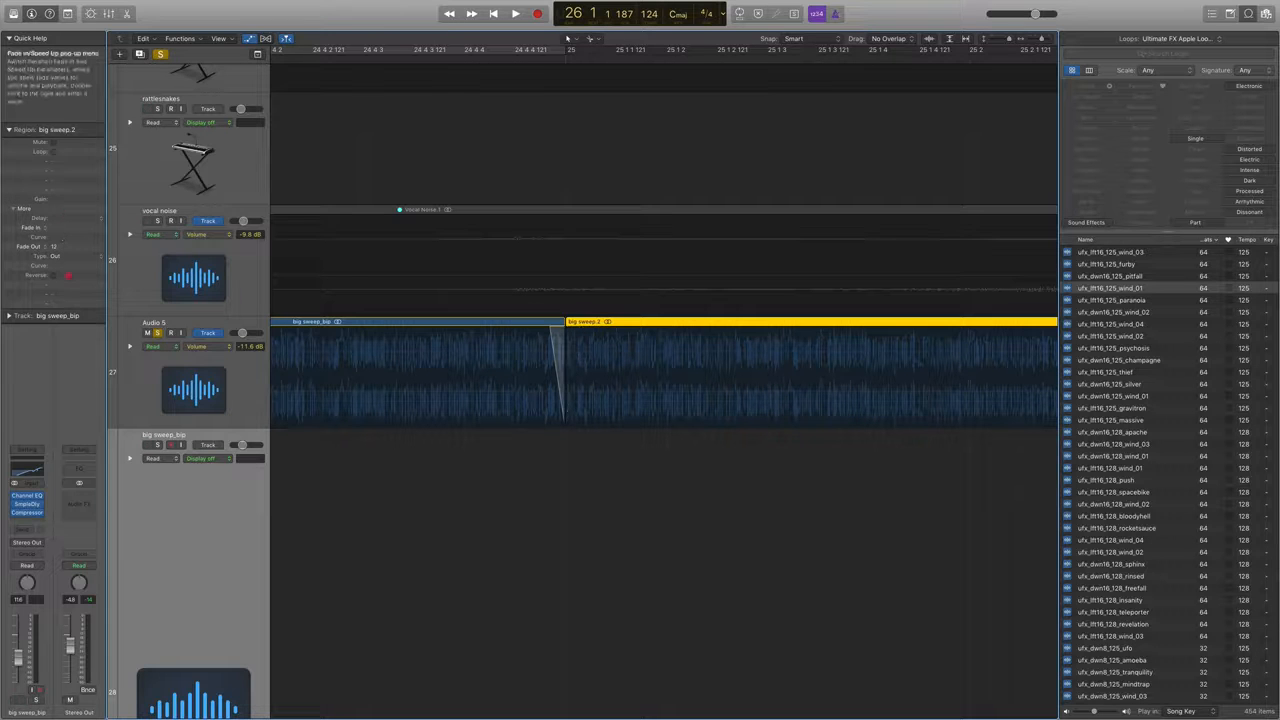
scroll(407, 96, down, 5)
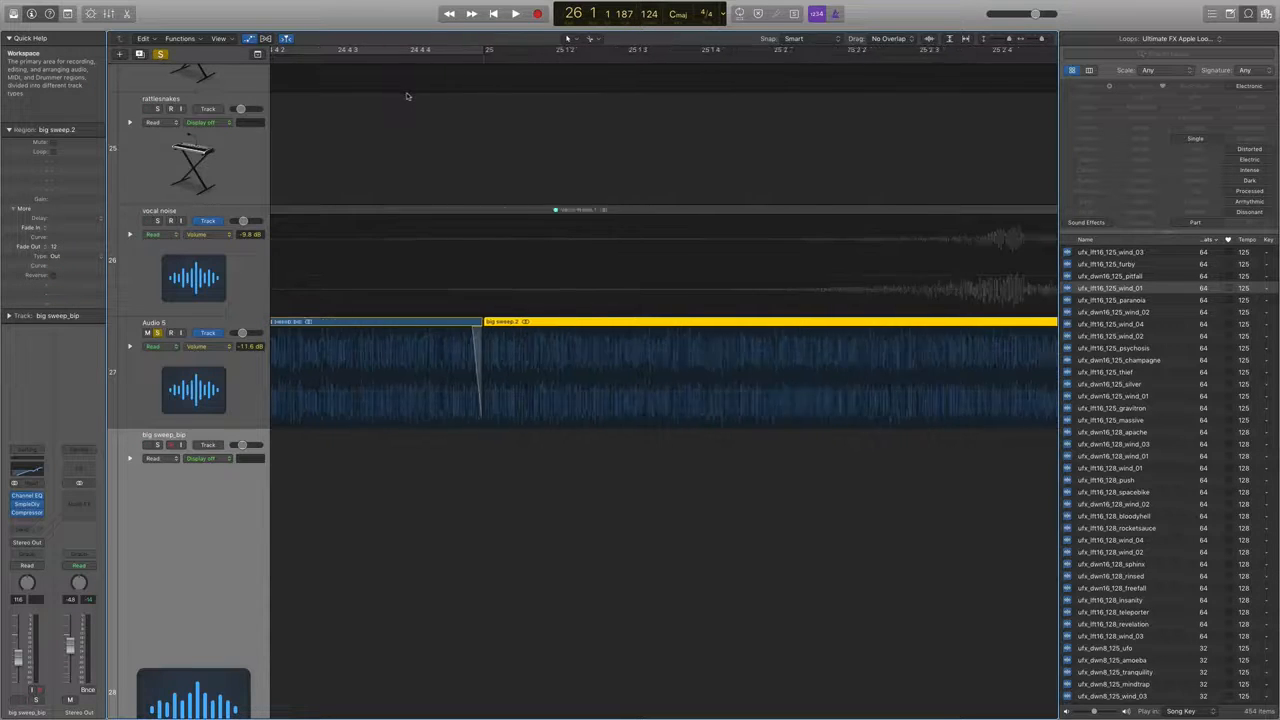
click(396, 57)
key(space)
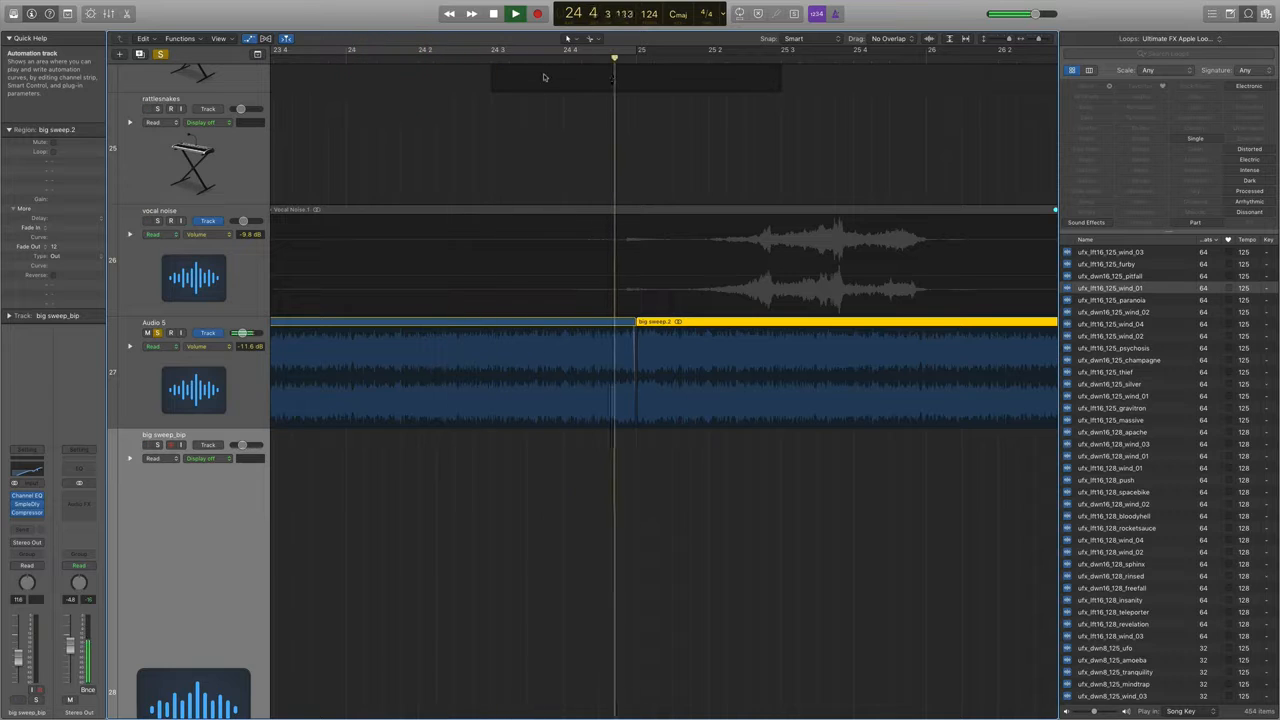
key(space)
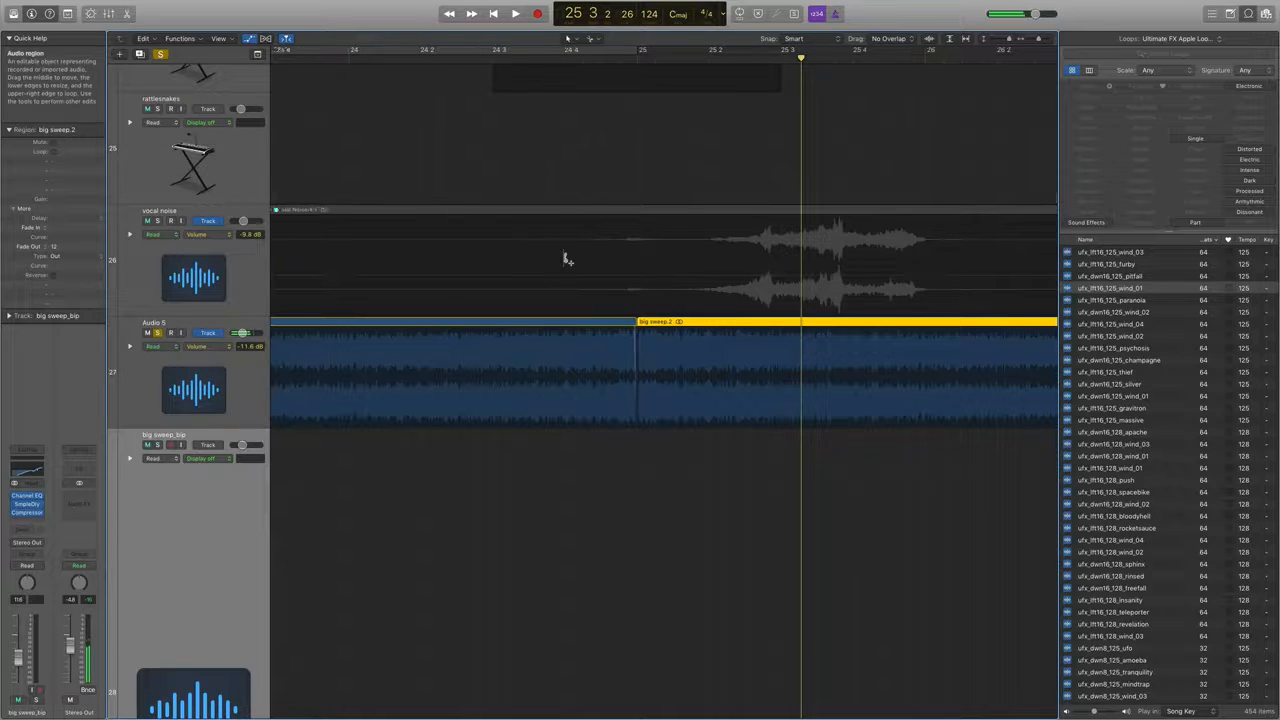
Unsolo Audio 5, lower its volume to -17.3 dB during playback from bar 15, and compare the mix with the track muted and unmuted.
scroll(566, 258, down, 6)
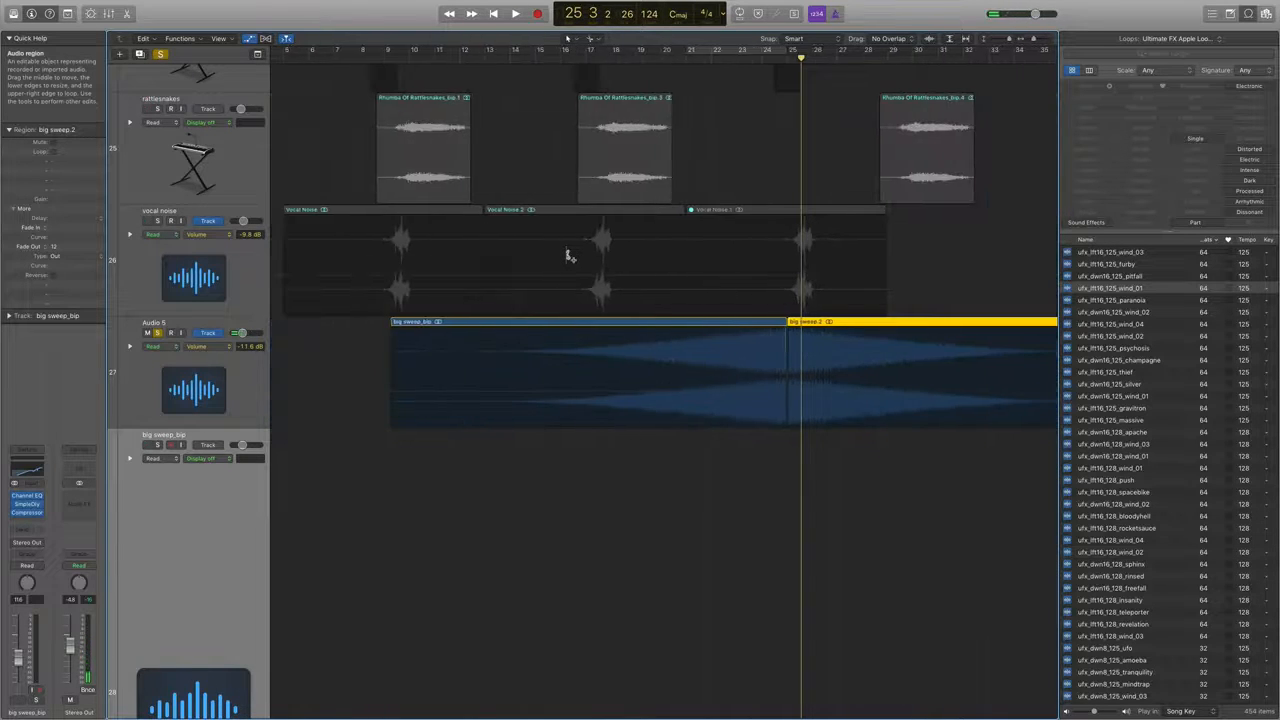
scroll(566, 258, down, 4)
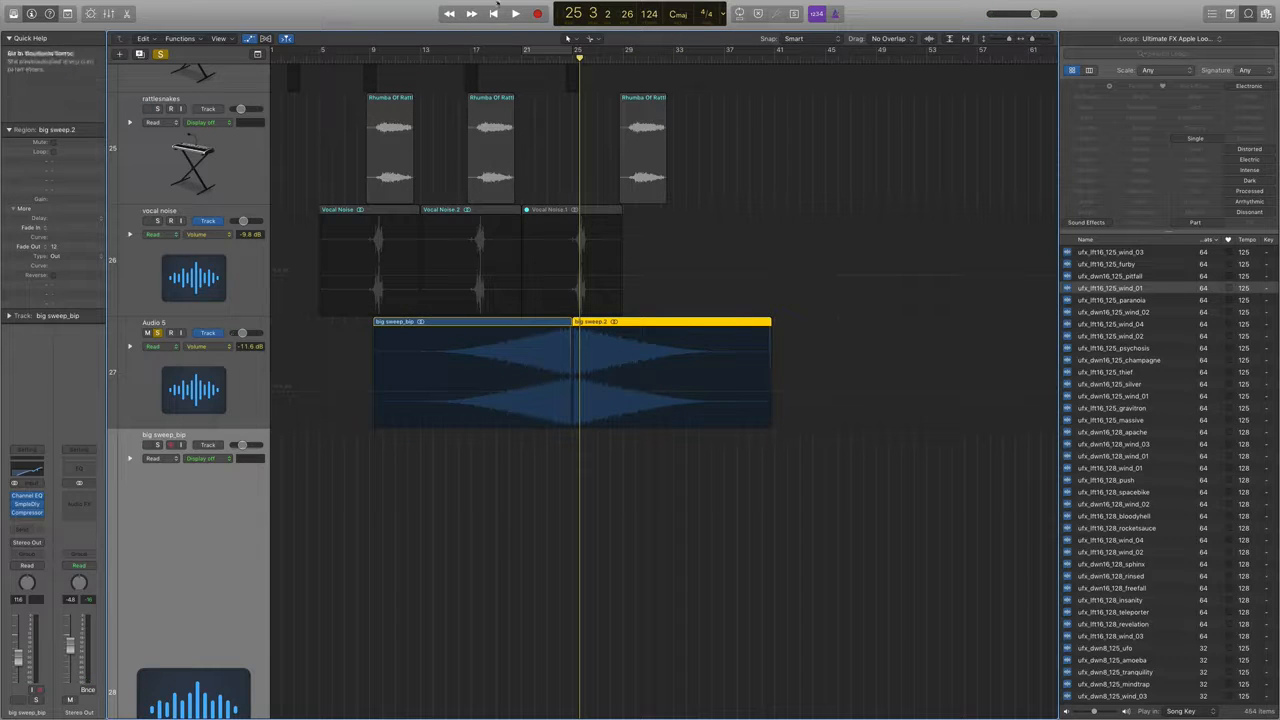
click(447, 59)
key(space)
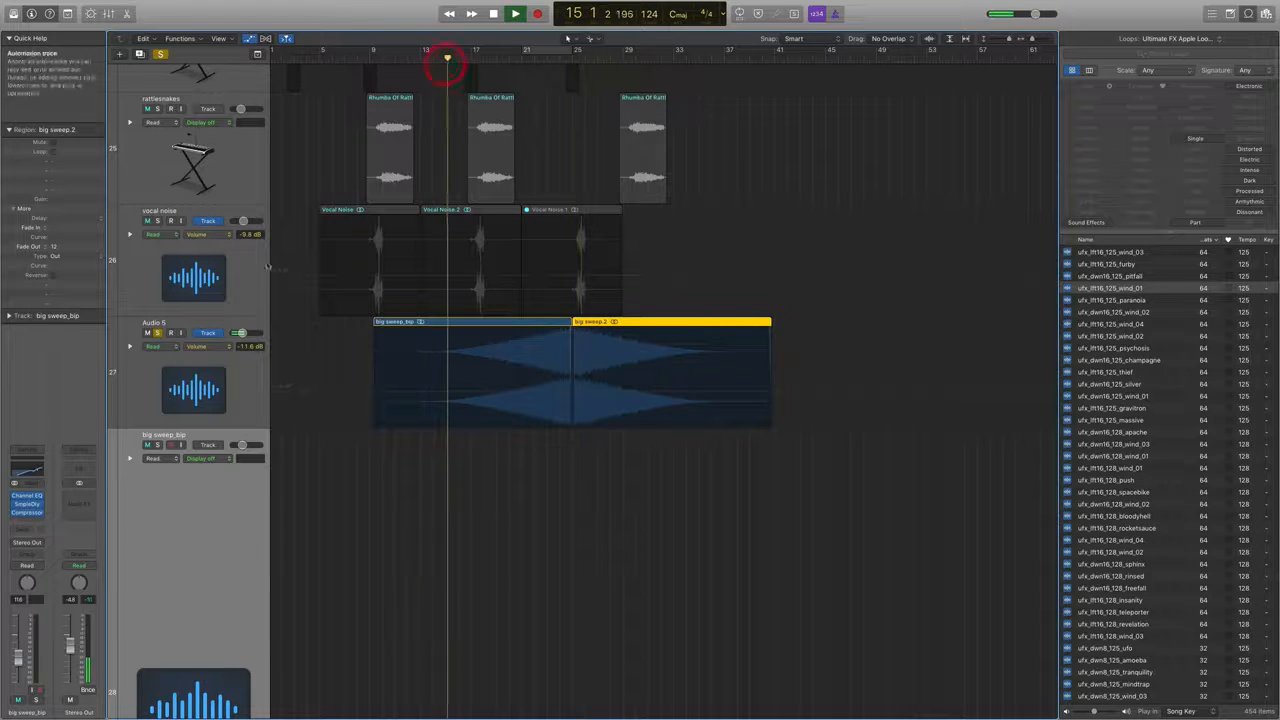
click(157, 333)
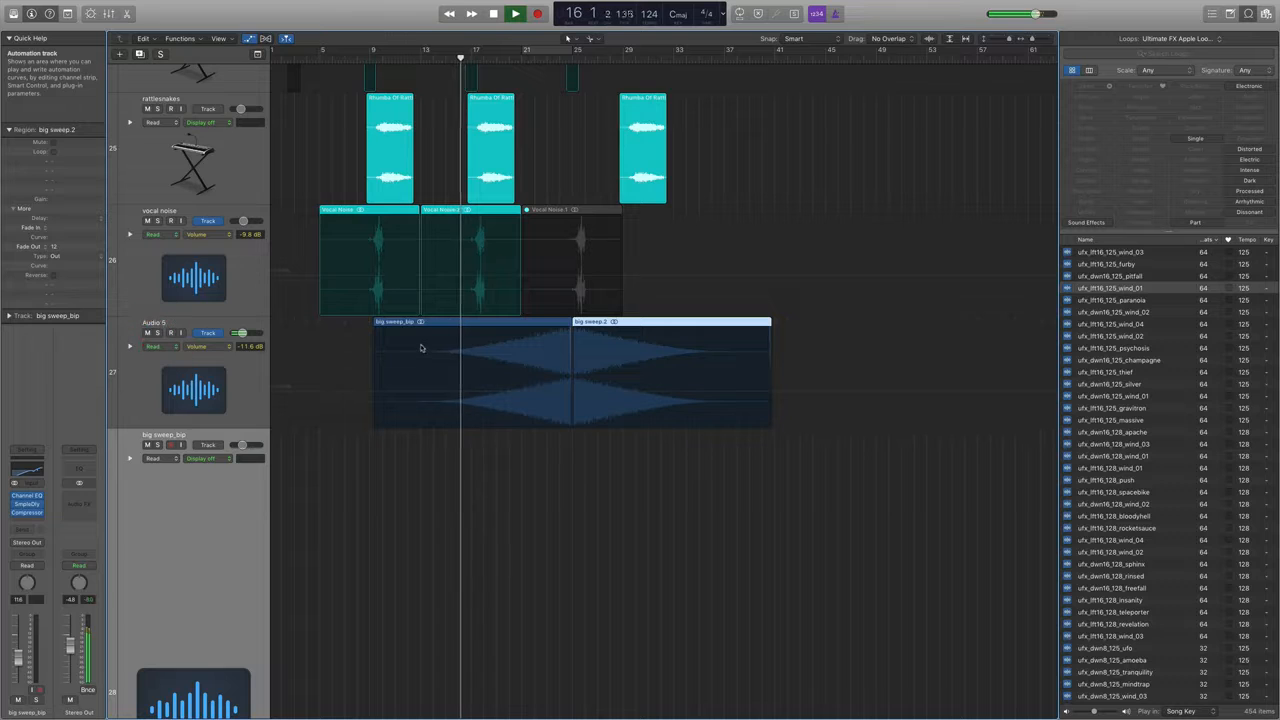
drag(257, 347, 257, 371)
click(147, 333)
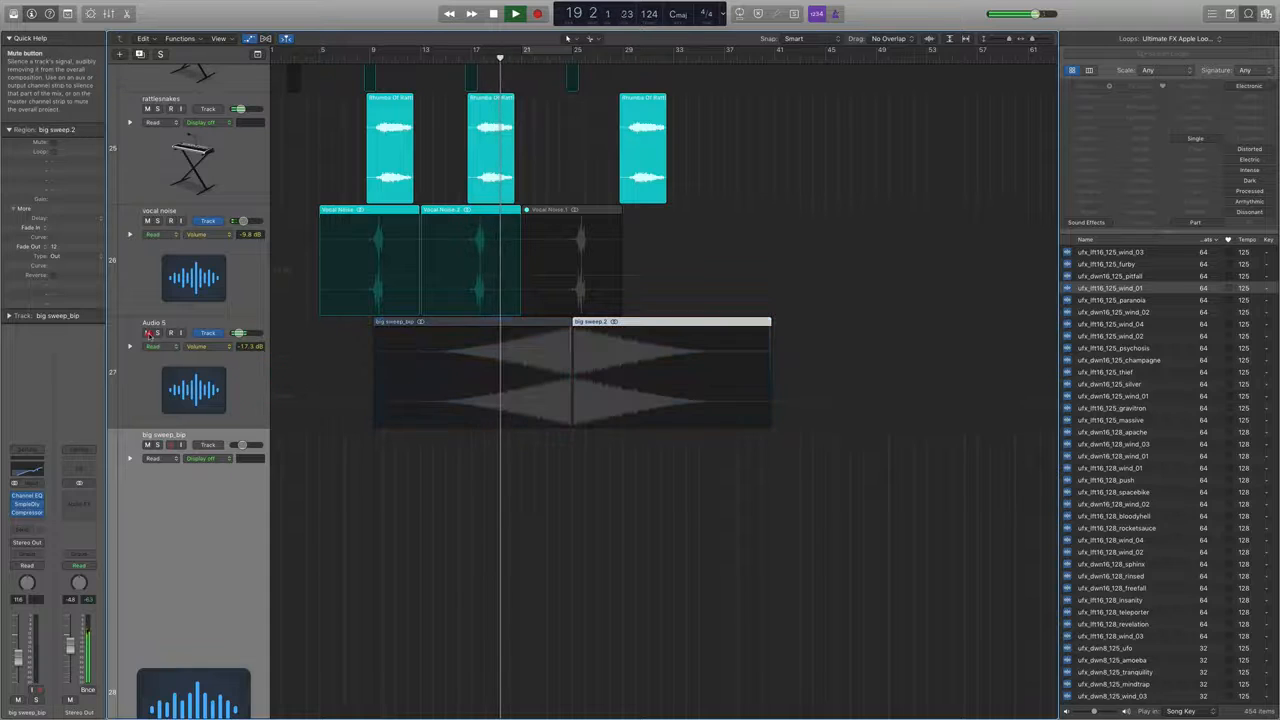
click(147, 333)
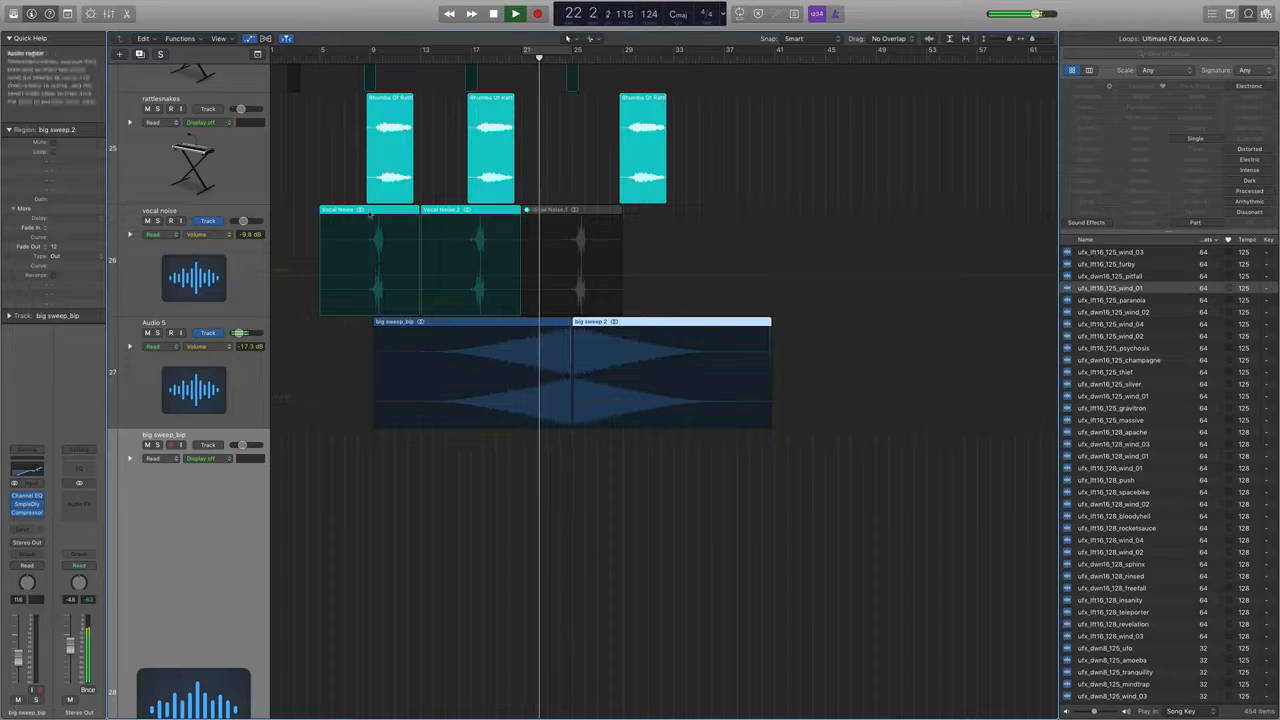
Set the side chain of Audio 5's Compressor to Bus 1 and replay the sweep from bar 15.
click(240, 411)
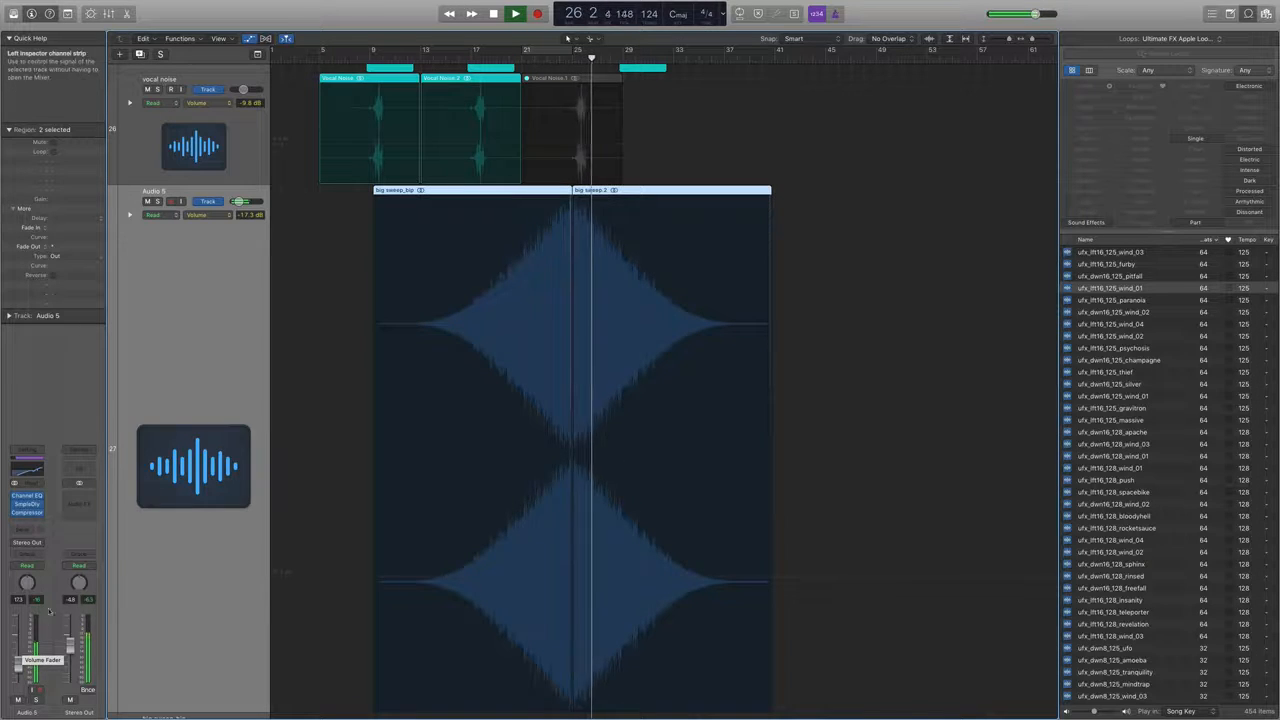
click(27, 512)
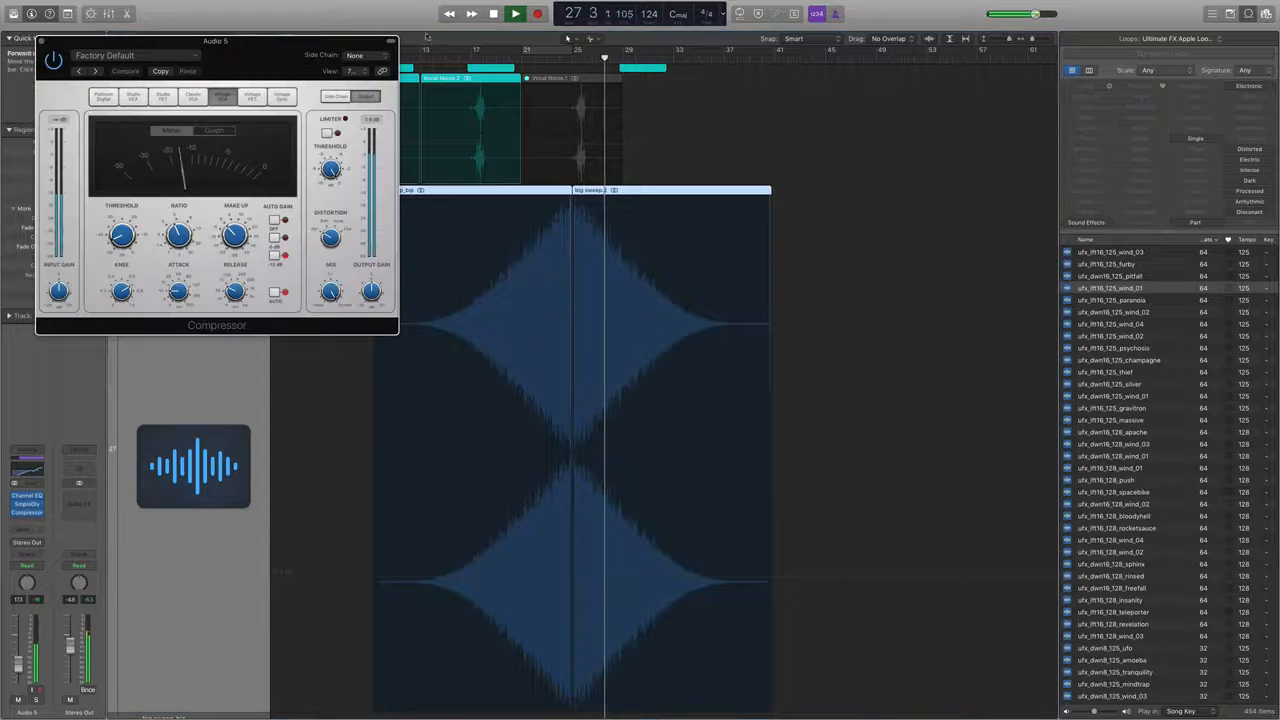
click(360, 55)
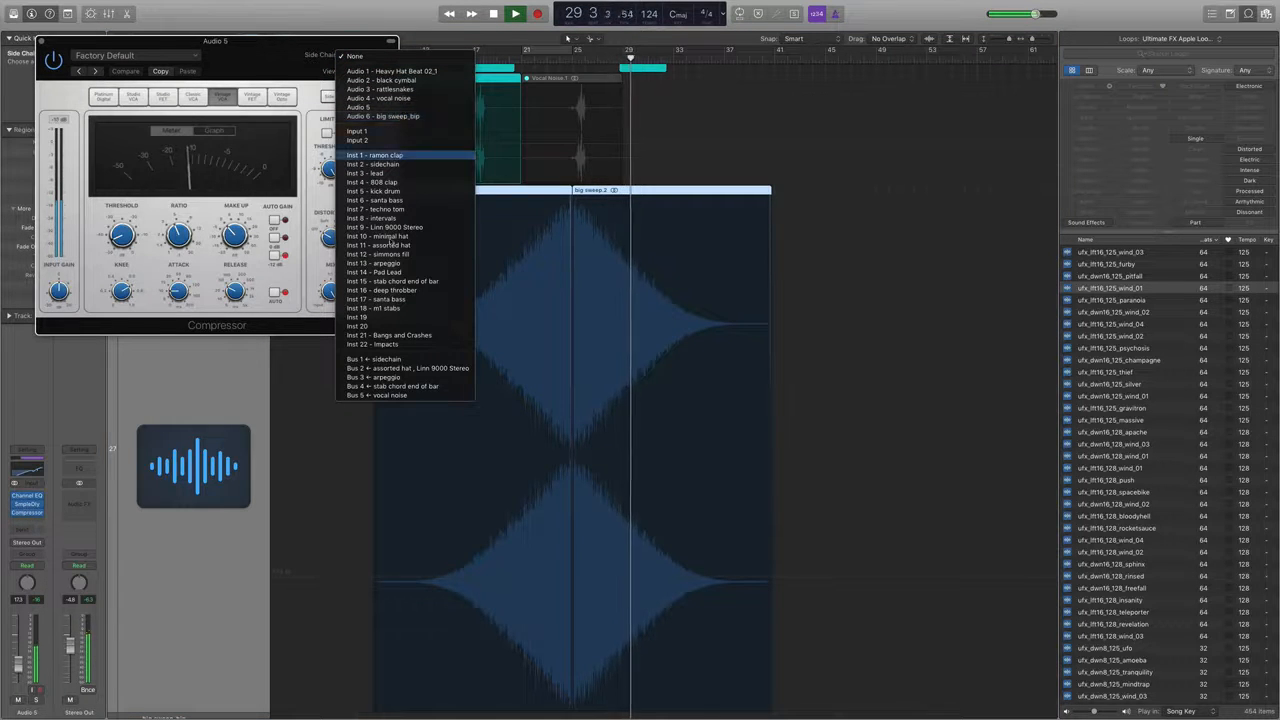
click(375, 359)
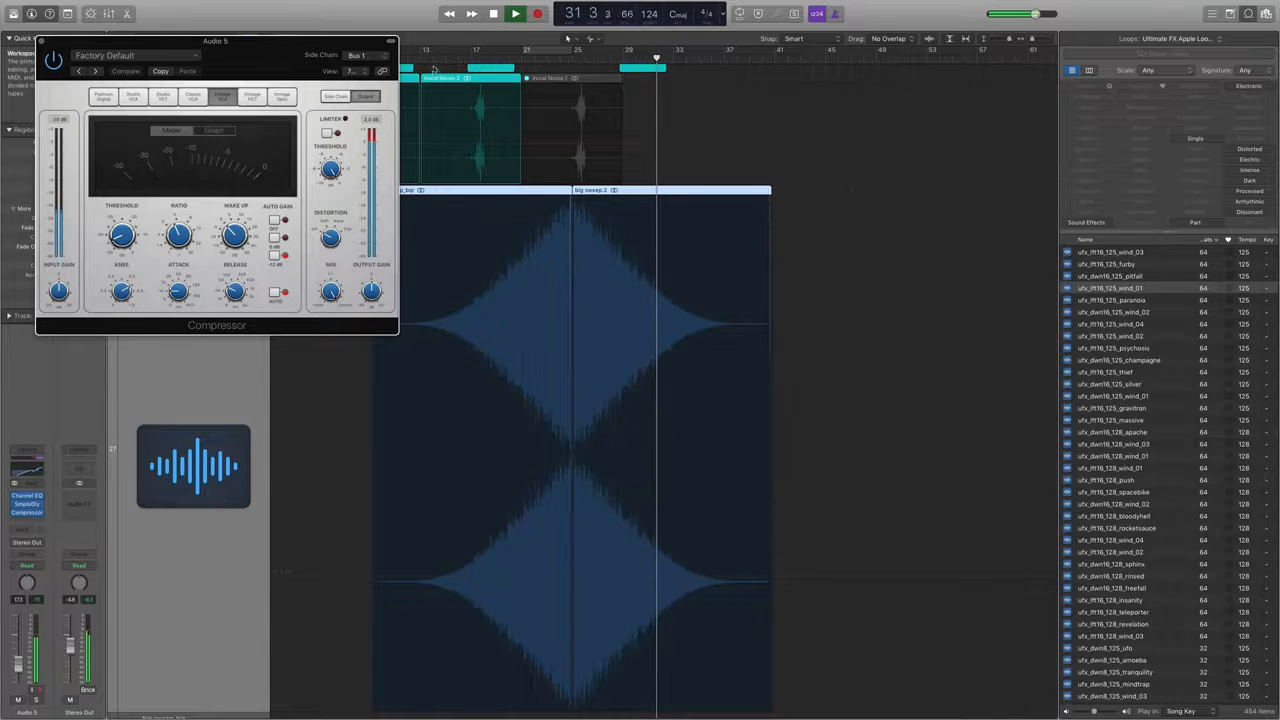
click(446, 57)
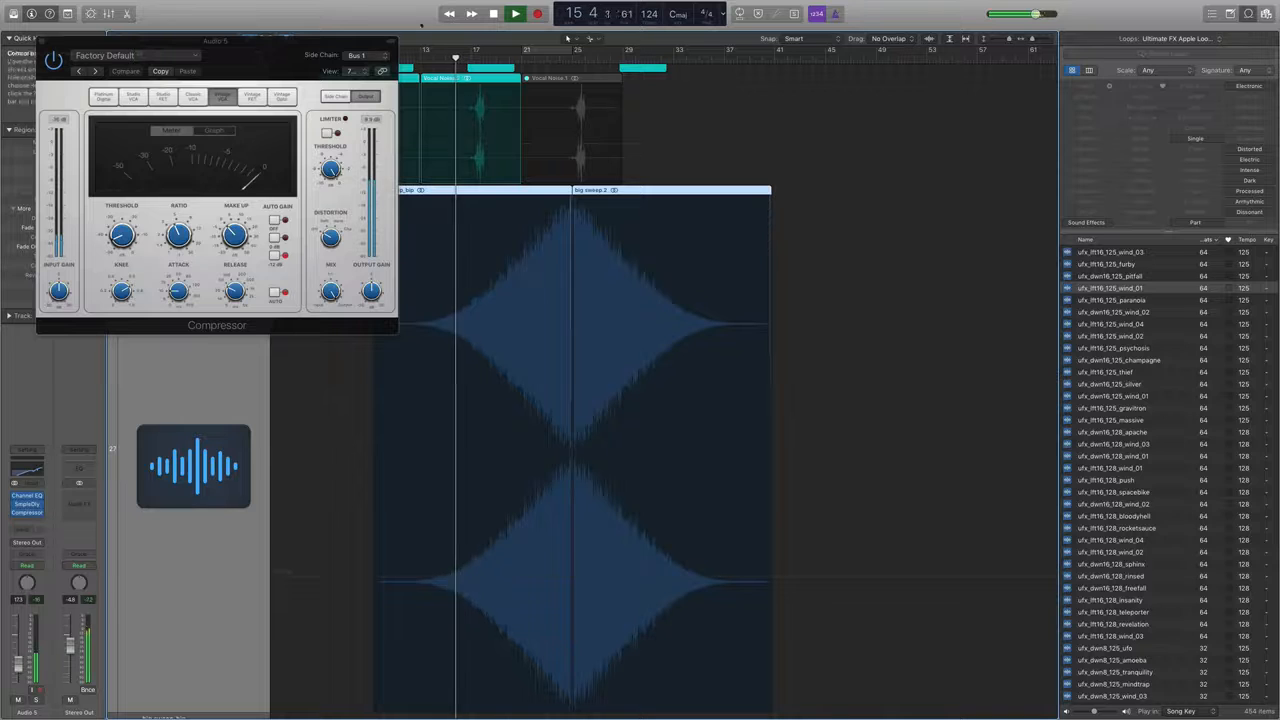
drag(330, 46, 1032, 11)
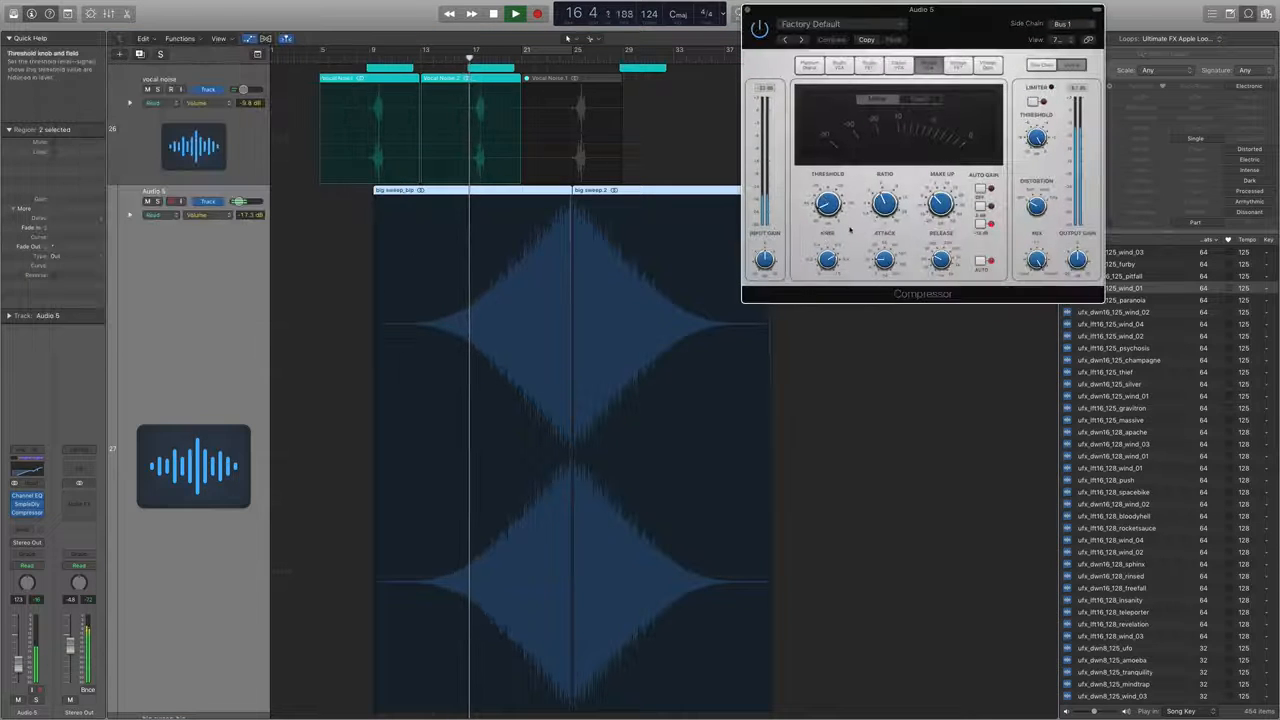
Try stronger sidechain ducking by adjusting the Compressor's threshold, ratio, attack and make-up gain.
mouse_move(830, 205)
mouse_down()
mouse_move(830, 176)
mouse_move(832, 190)
mouse_up()
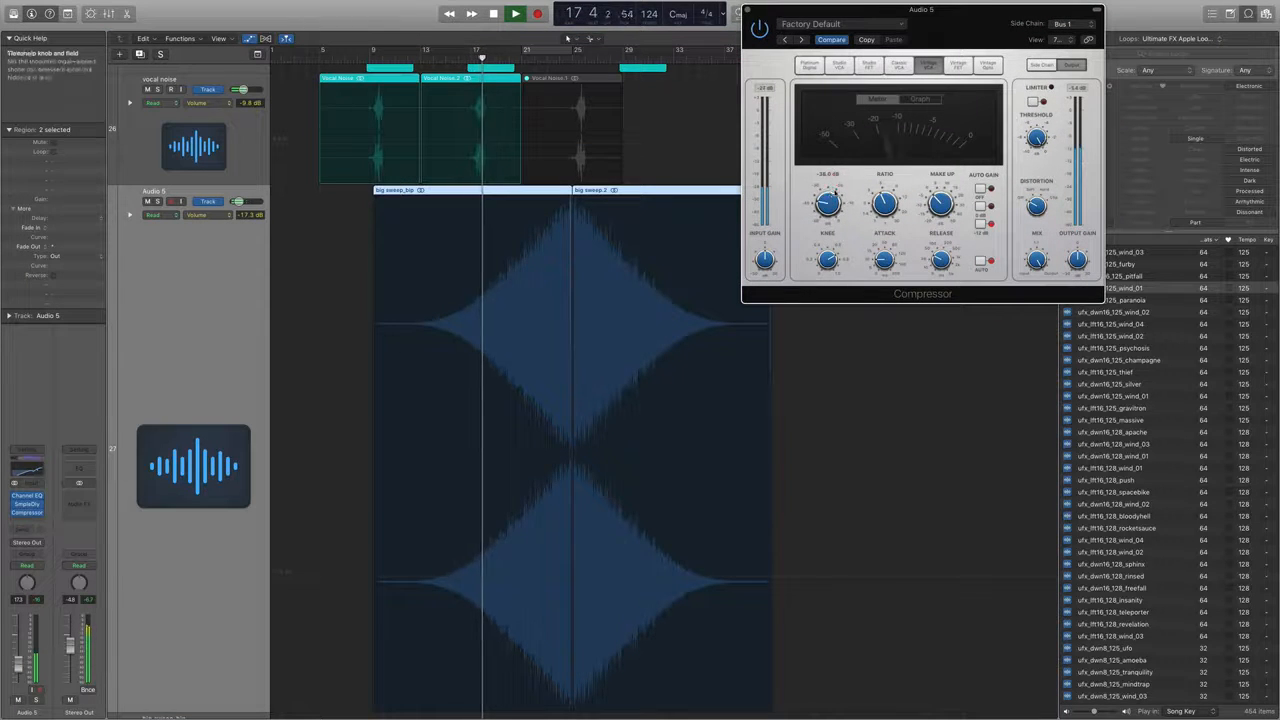
drag(940, 198, 882, 209)
drag(885, 259, 891, 286)
drag(823, 202, 827, 203)
drag(939, 198, 944, 204)
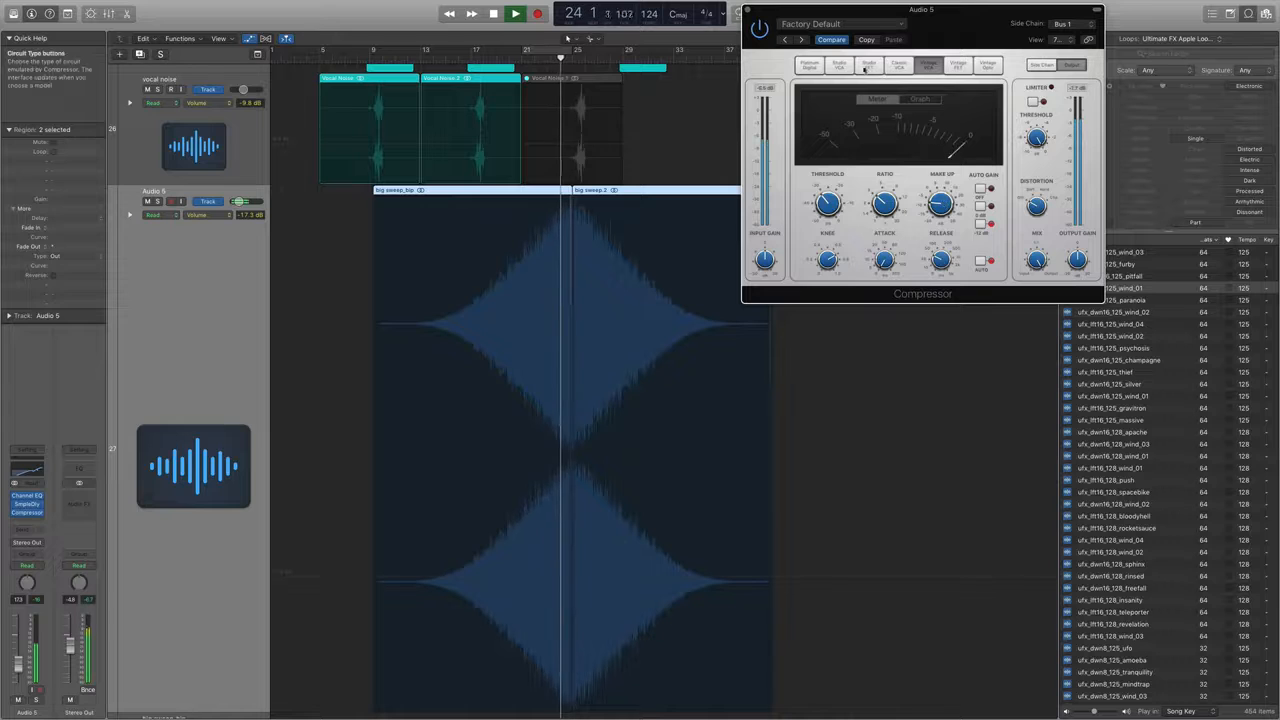
Restore the Compressor's previous settings with its side chain set to None, and move its window clear of the sweep regions.
click(1062, 23)
click(1070, 28)
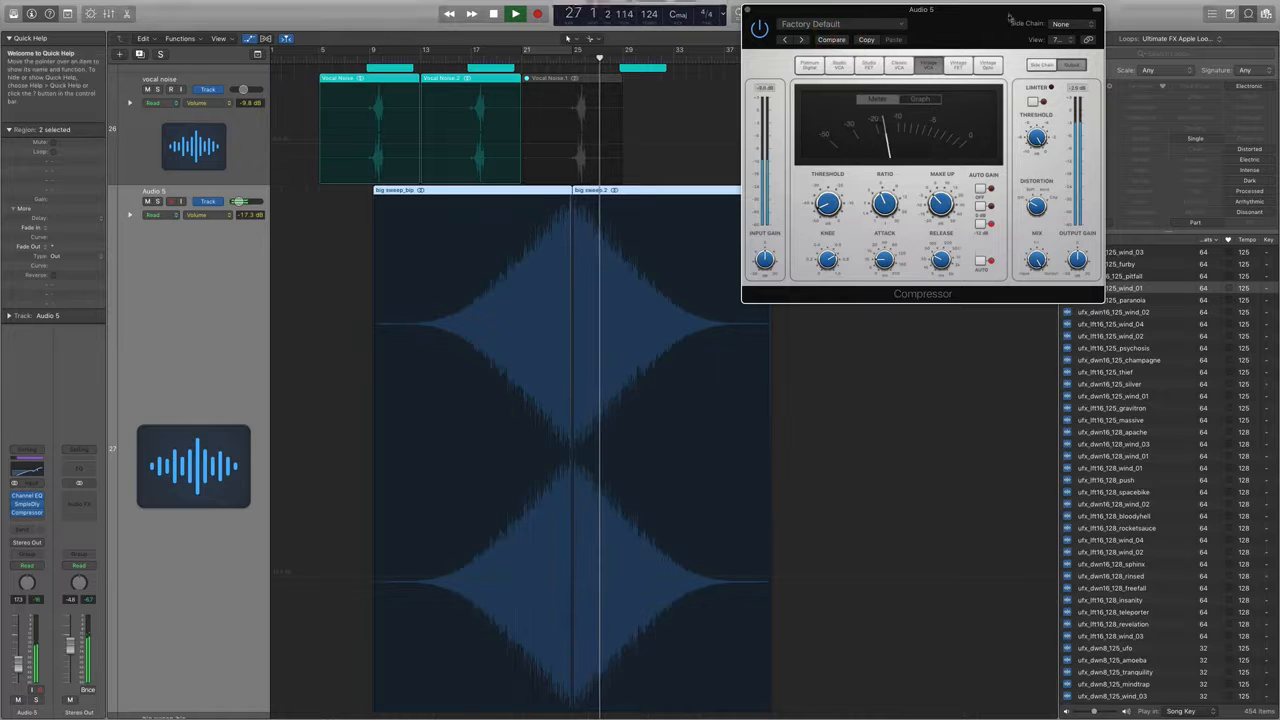
drag(996, 5, 906, 253)
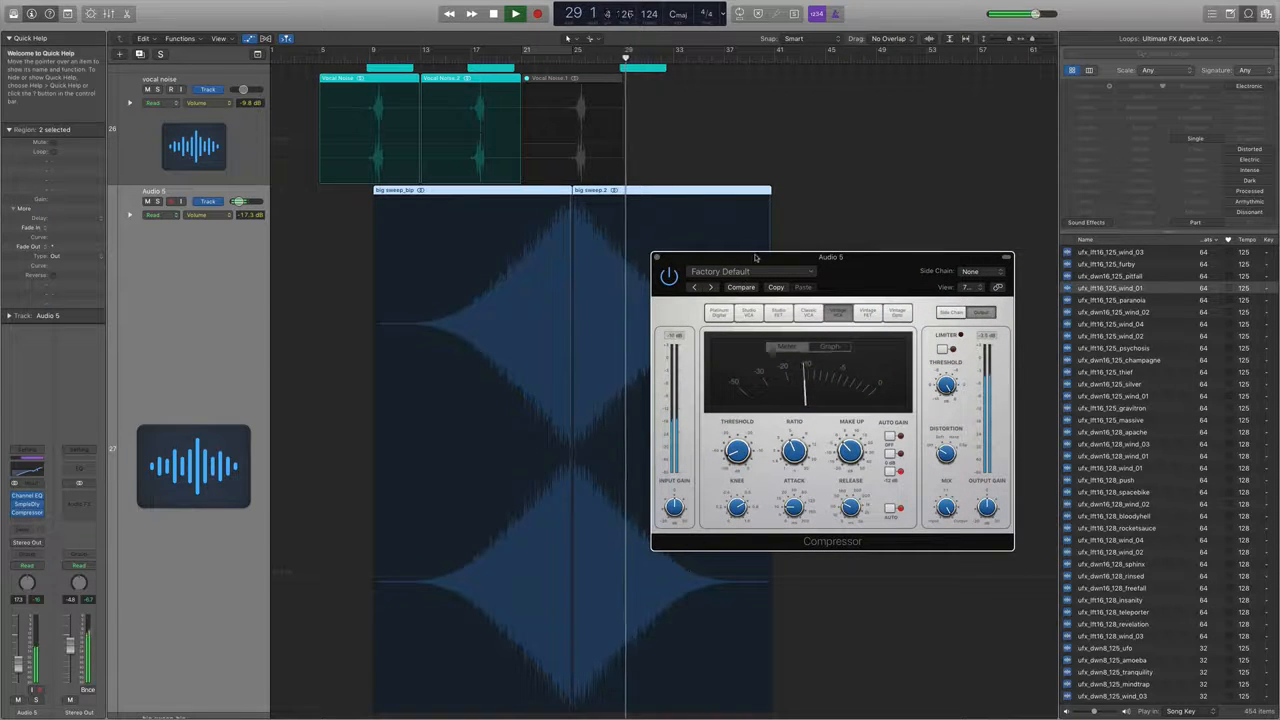
drag(757, 256, 963, 206)
Add volume automation on Audio 5 that starts falling from -17.3 dB at bar 25 to the lowest level at about bar 35.
key(super+Up)
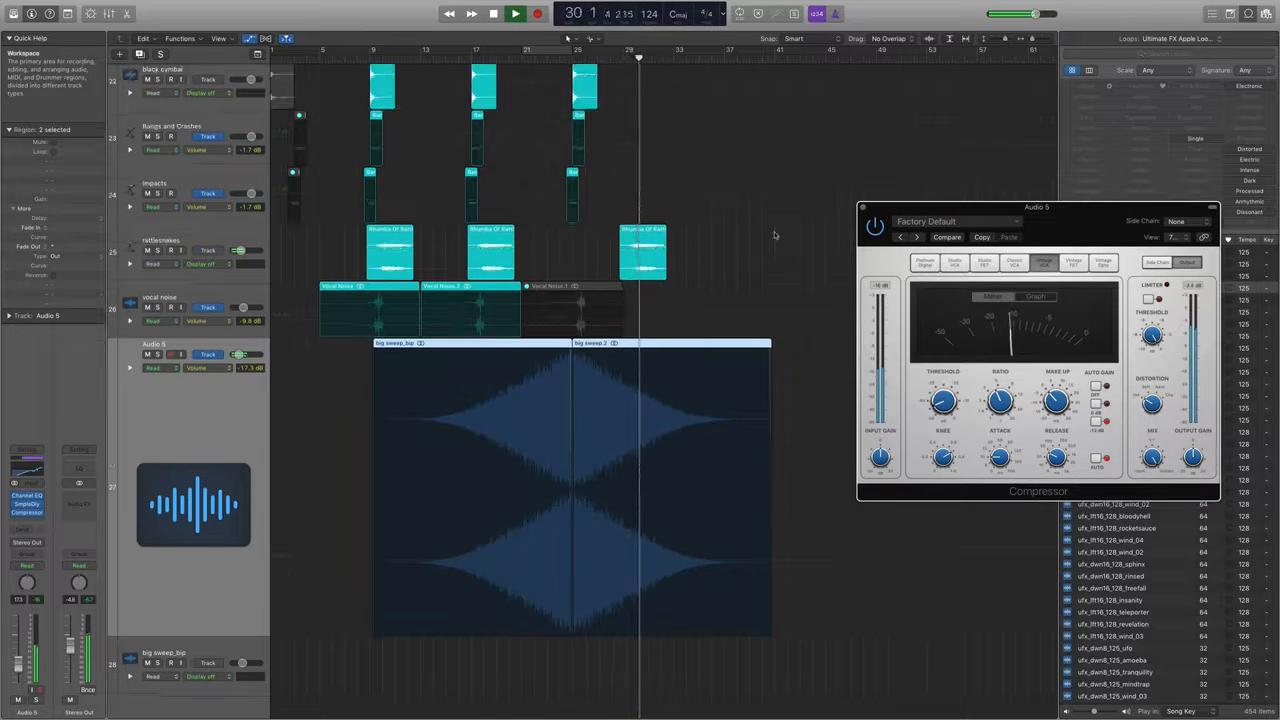
key(super+Left)
key(super+Up)
key(super+Right)
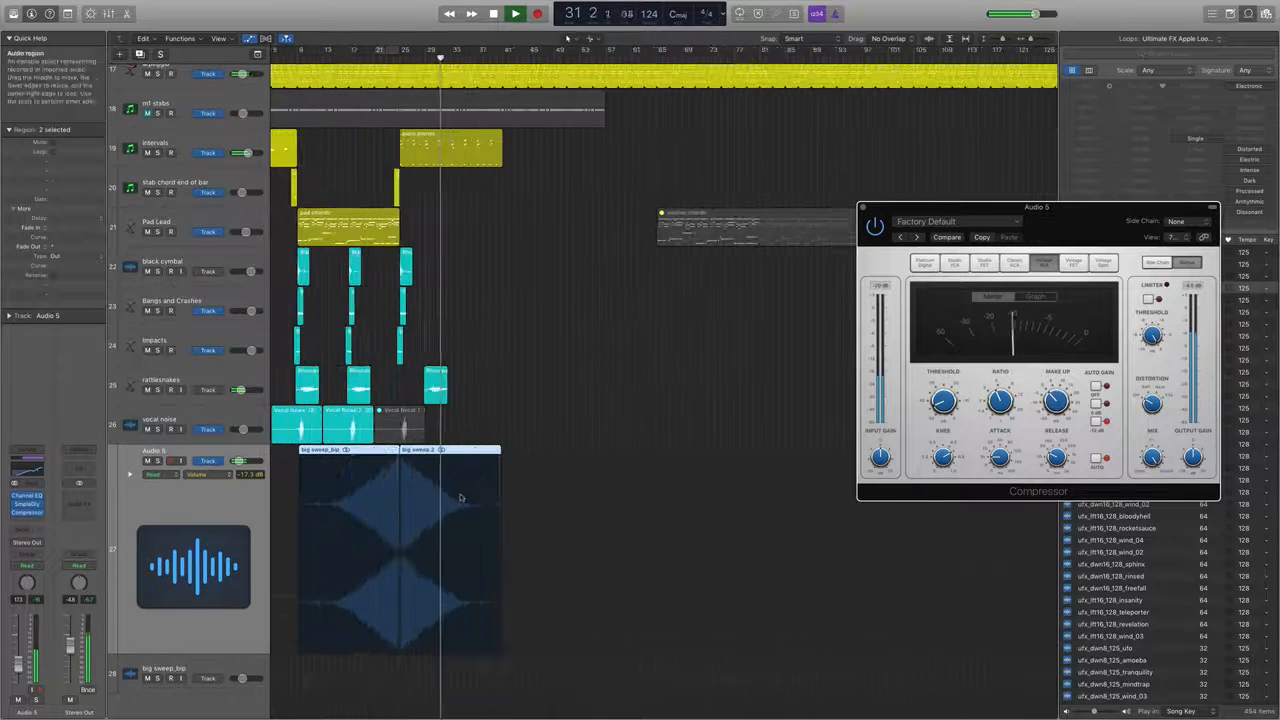
click(402, 602)
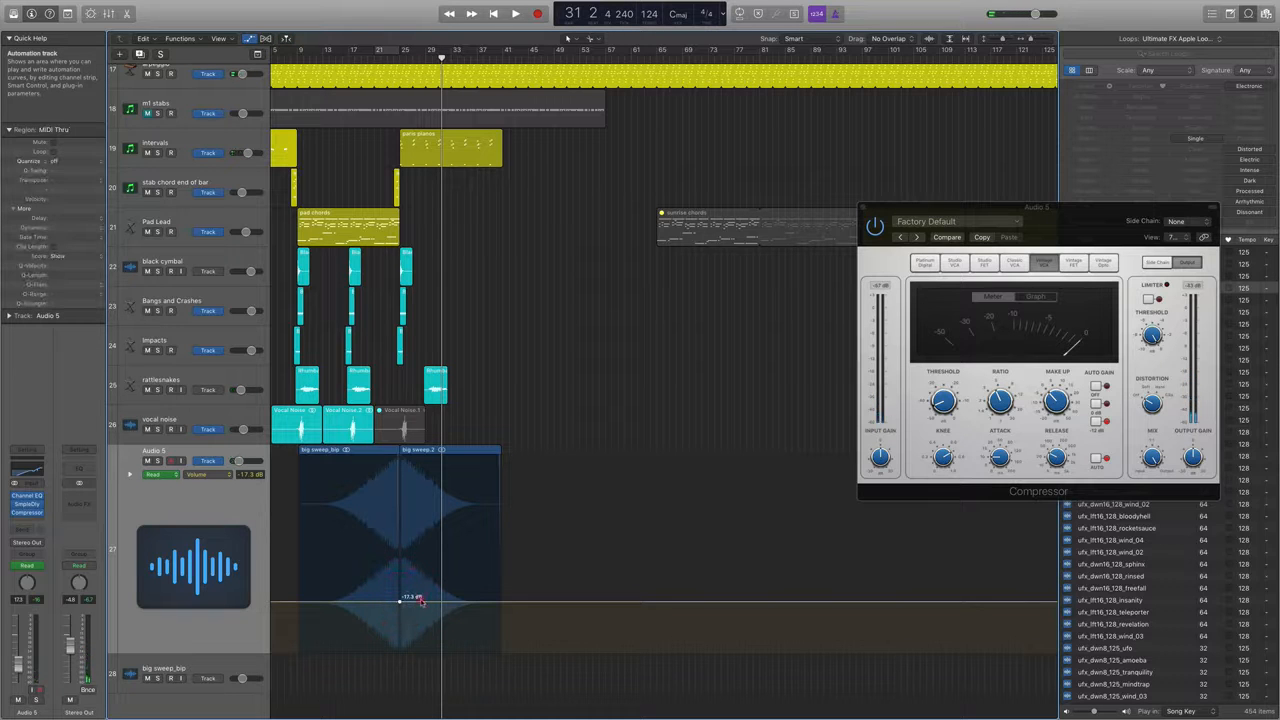
drag(424, 600, 467, 649)
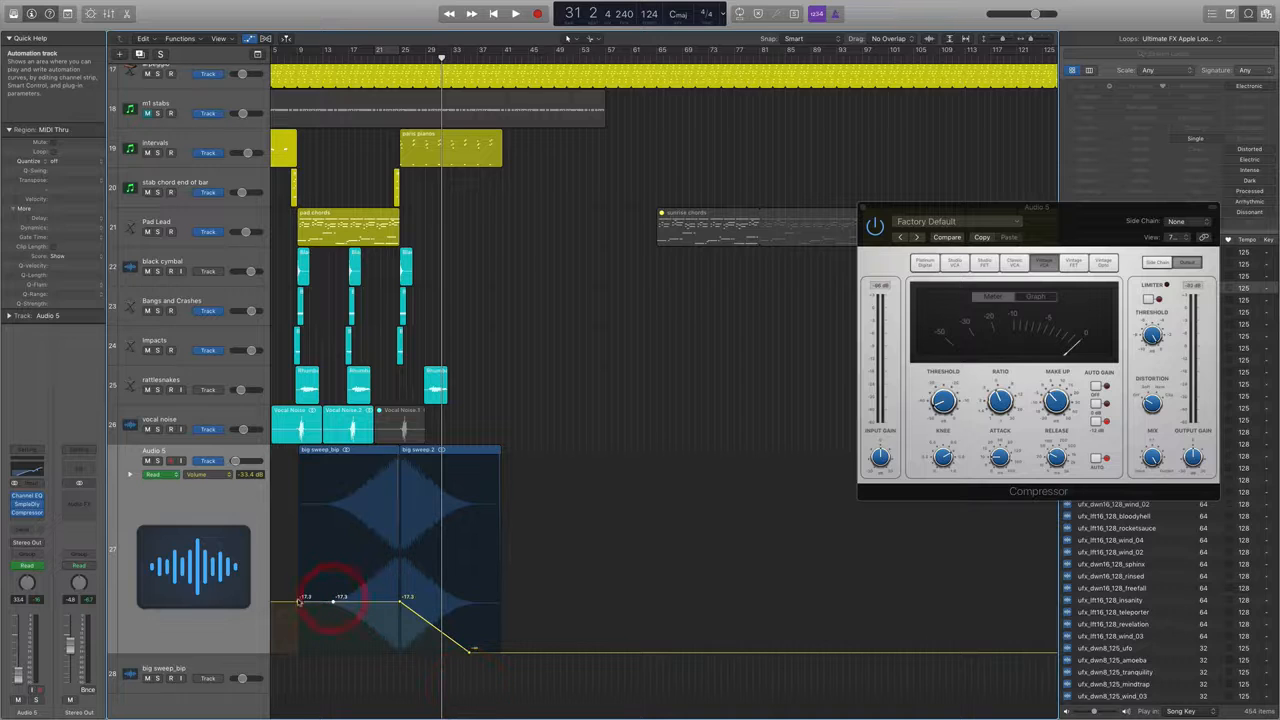
Shape Audio 5's volume automation to stay at the lowest level from bar 9 and start rising at about bar 15, then play from about bar 17.
drag(298, 600, 290, 690)
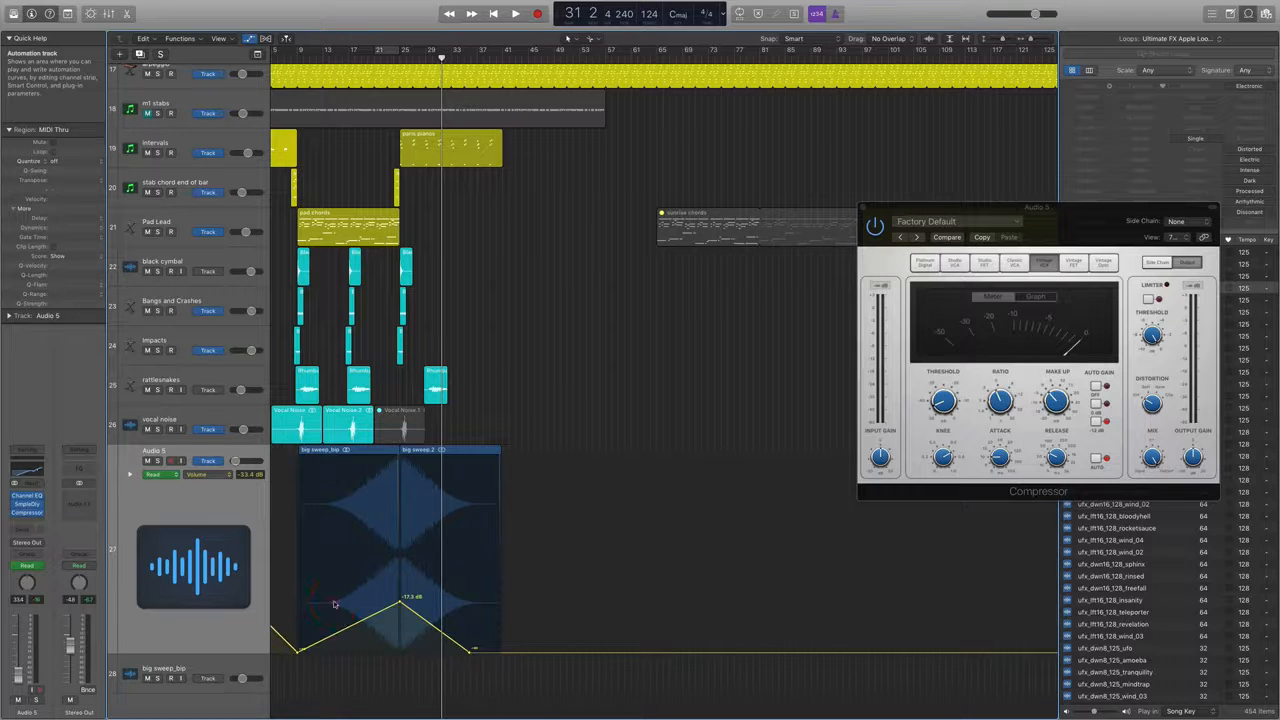
drag(340, 635, 333, 698)
double_click(353, 60)
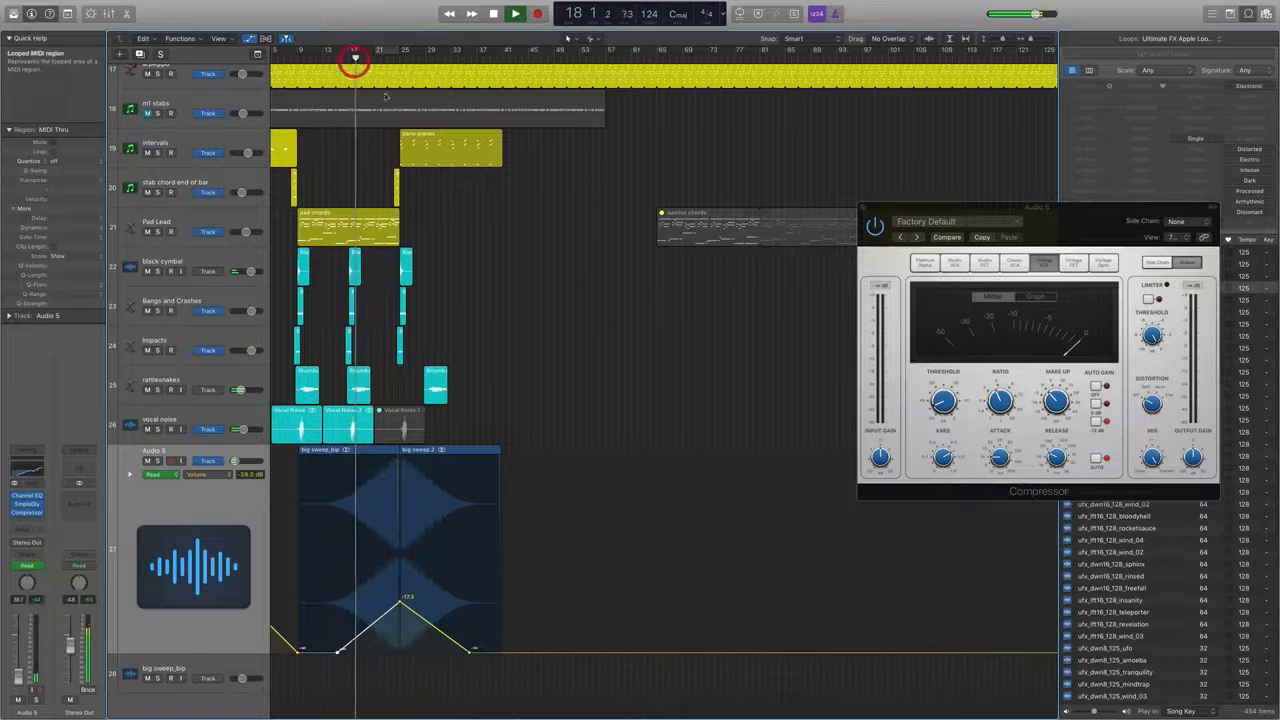
Lower Audio 5's volume automation peak at bar 25 to -19.8 dB and end its fade-out earlier, at about bar 30.
key(super+Right)
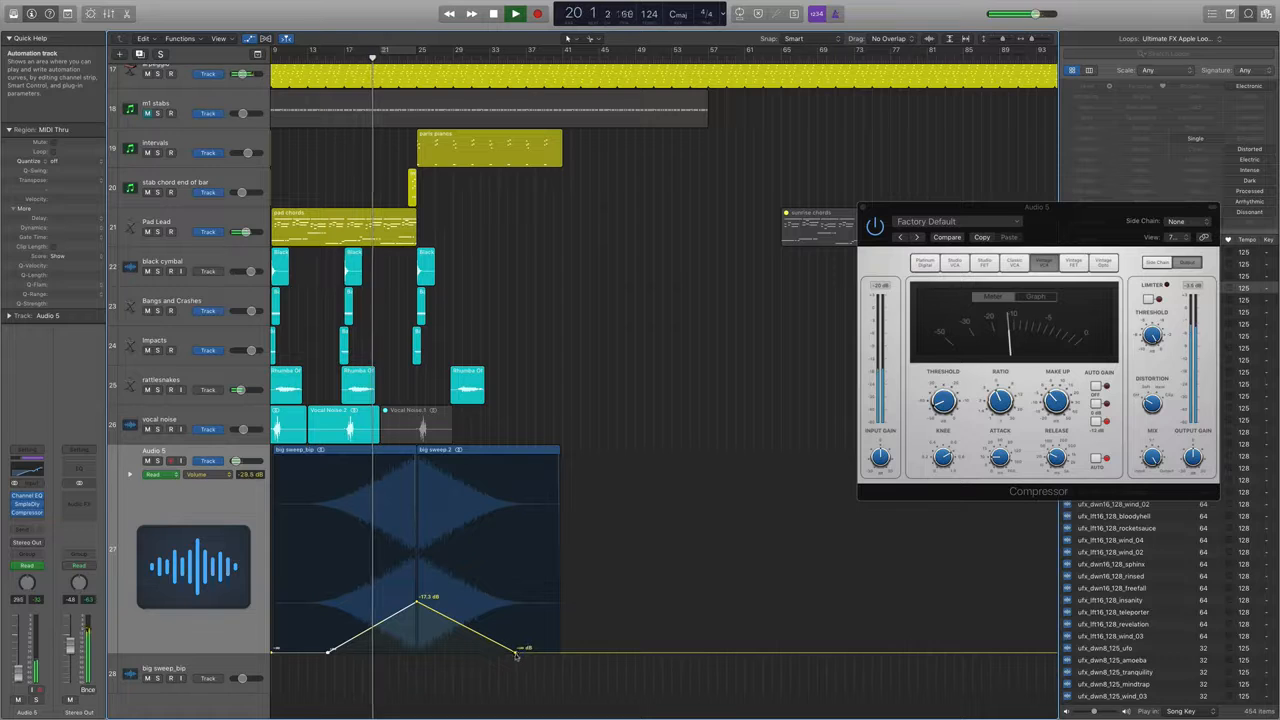
drag(516, 652, 492, 650)
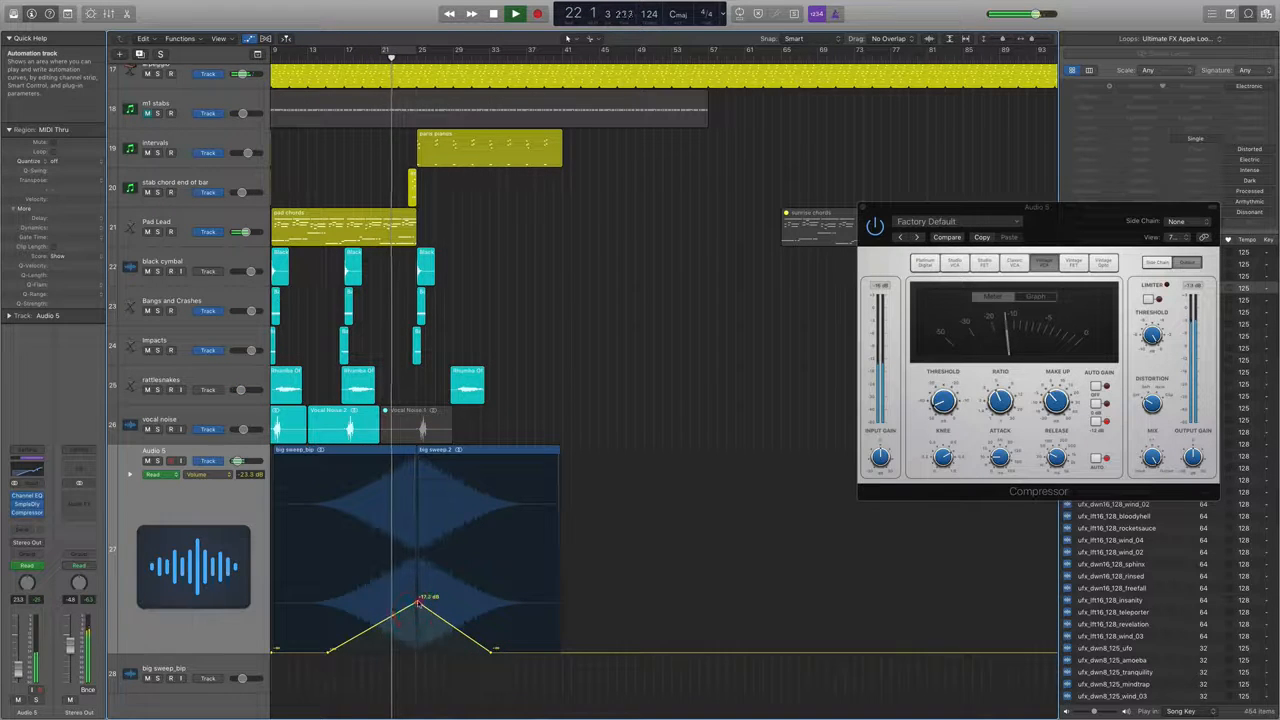
drag(416, 610, 418, 614)
key(super+Up)
key(super+Up)
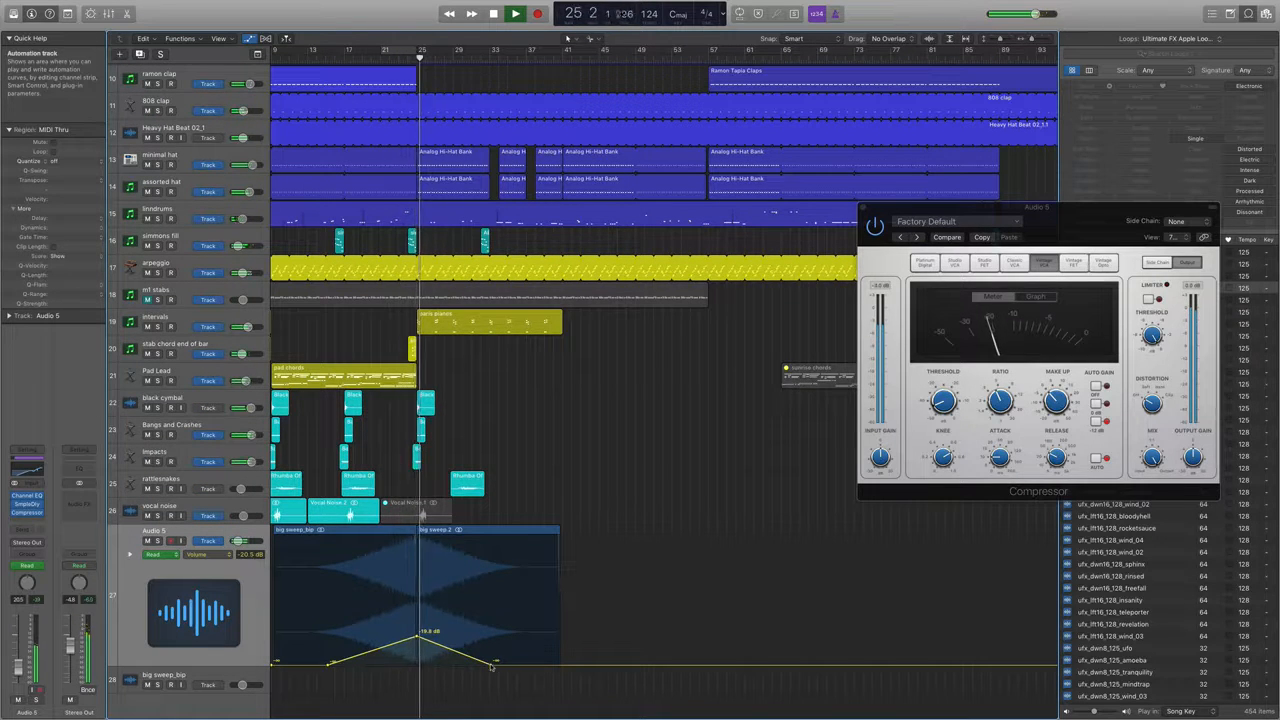
drag(493, 663, 466, 666)
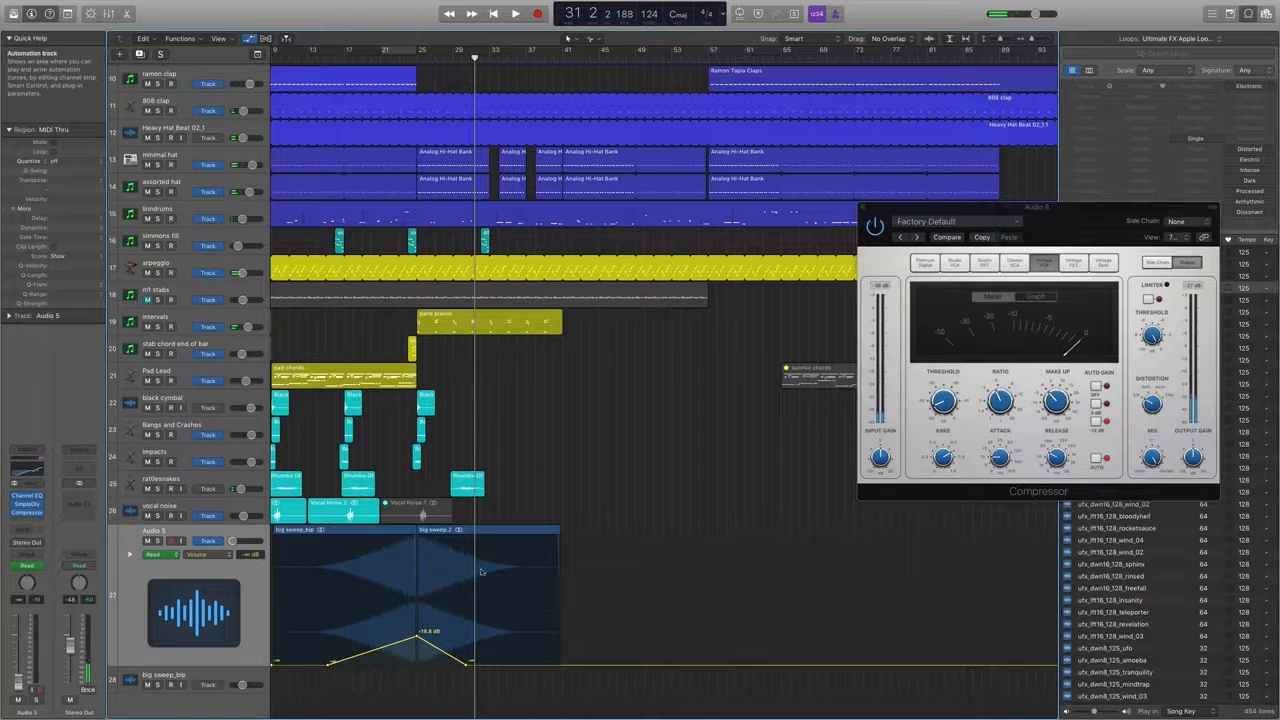
Recolor the vocal noise and big sweep regions turquoise to match the other effects regions.
key(super+Up)
key(super+Left)
key(super+Left)
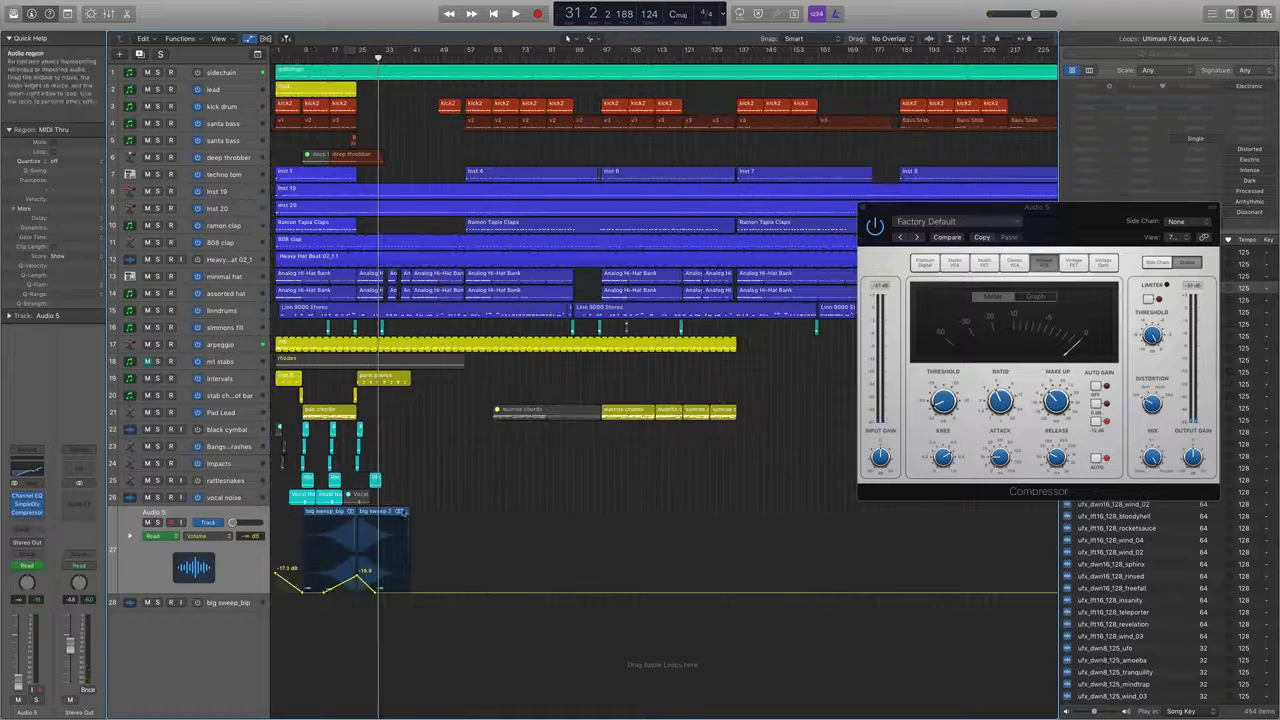
drag(430, 498, 285, 560)
key(alt+c)
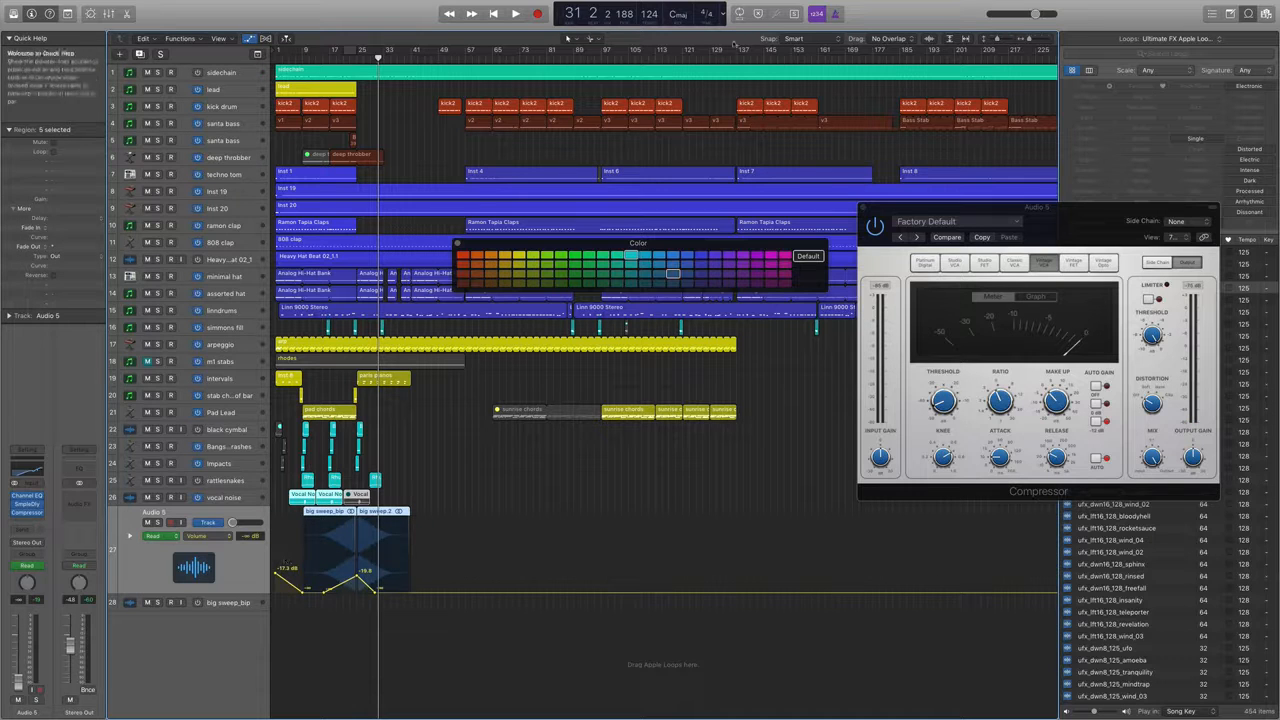
click(632, 256)
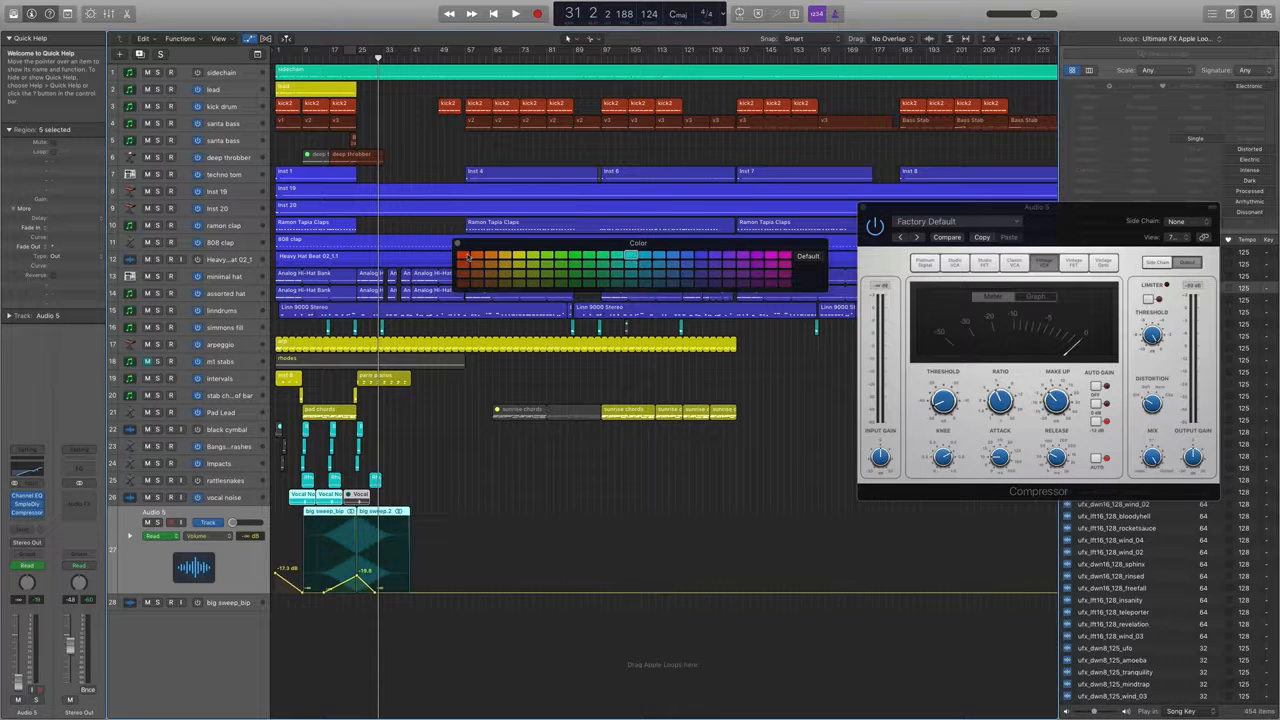
click(458, 243)
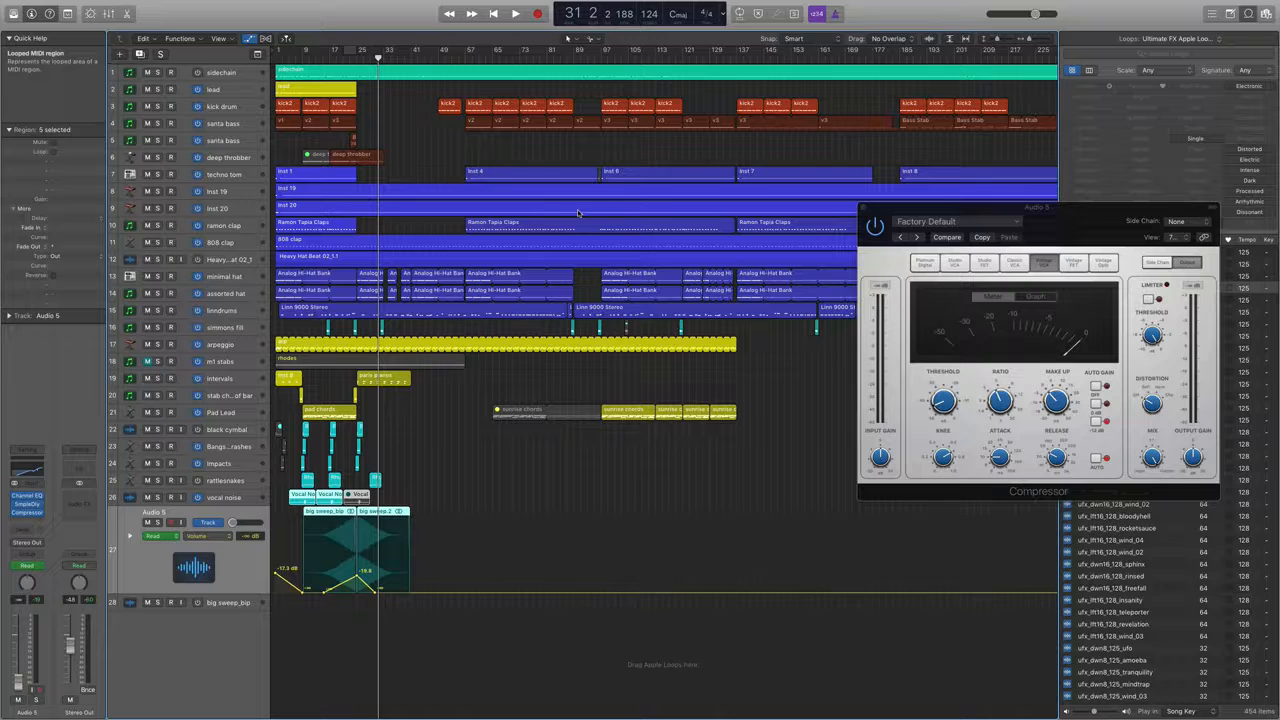